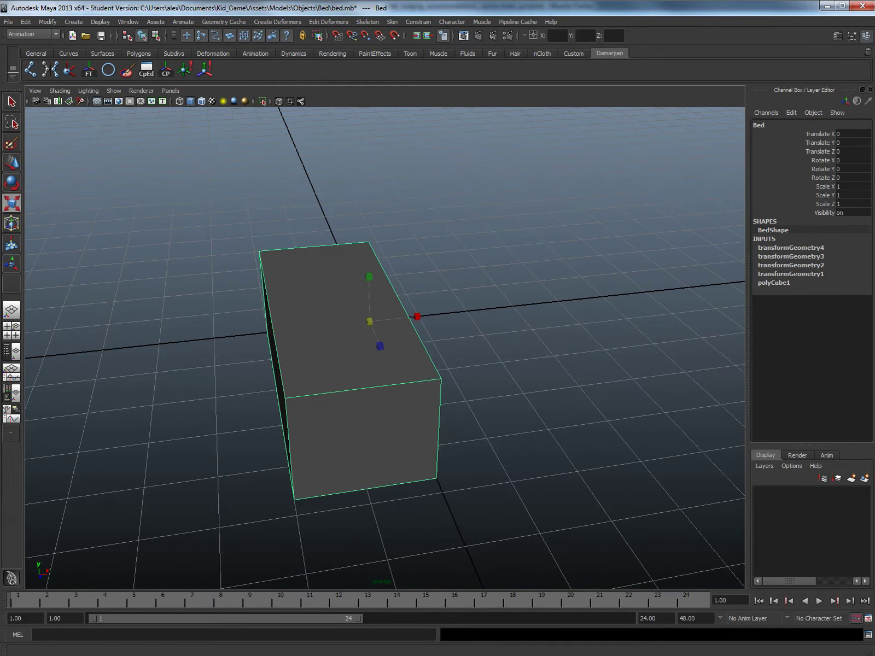
Step: Examine the bed in the Unity room scene and the kids bed reference photo in Firefox, then return to Maya
key("alt+Tab")
left_click(404, 289)
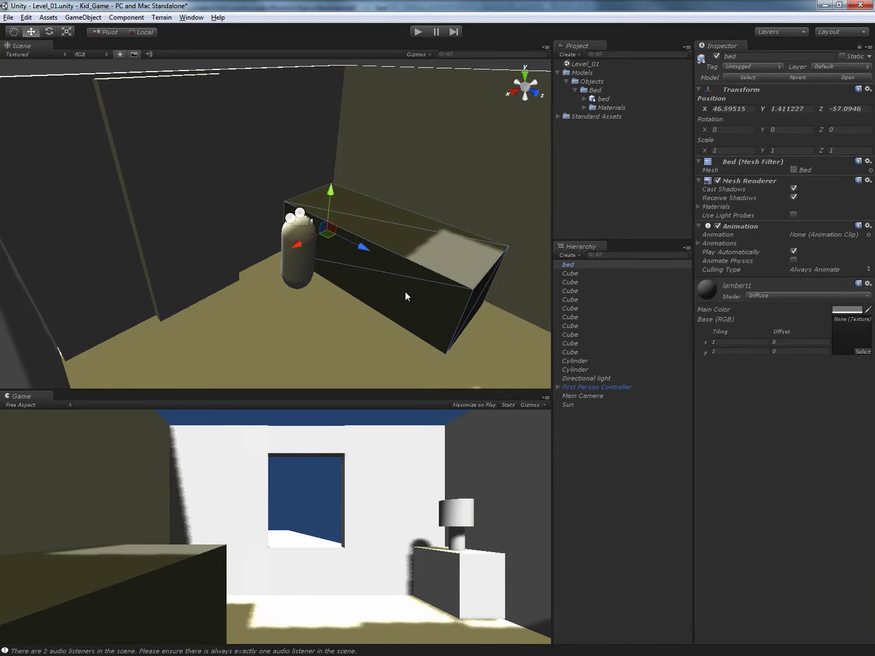
left_click_drag(404, 289, 263, 285, "alt")
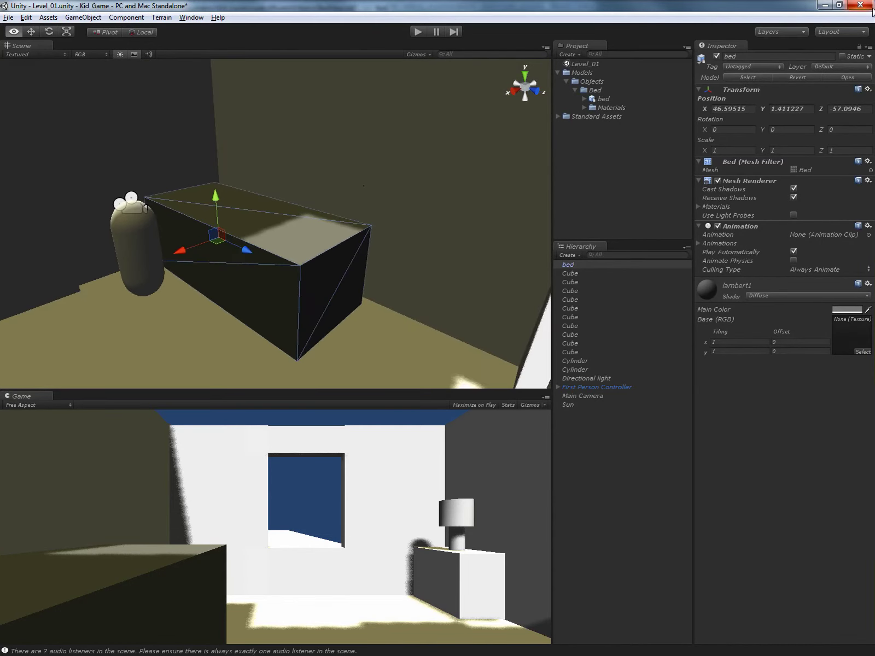
left_click_drag(272, 243, 365, 263, "alt")
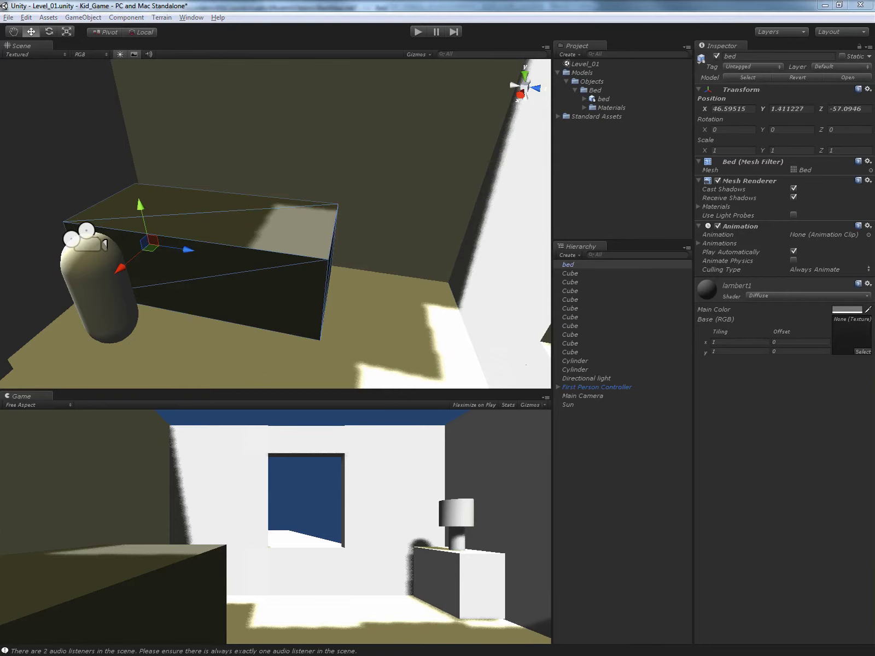
key("alt+Tab")
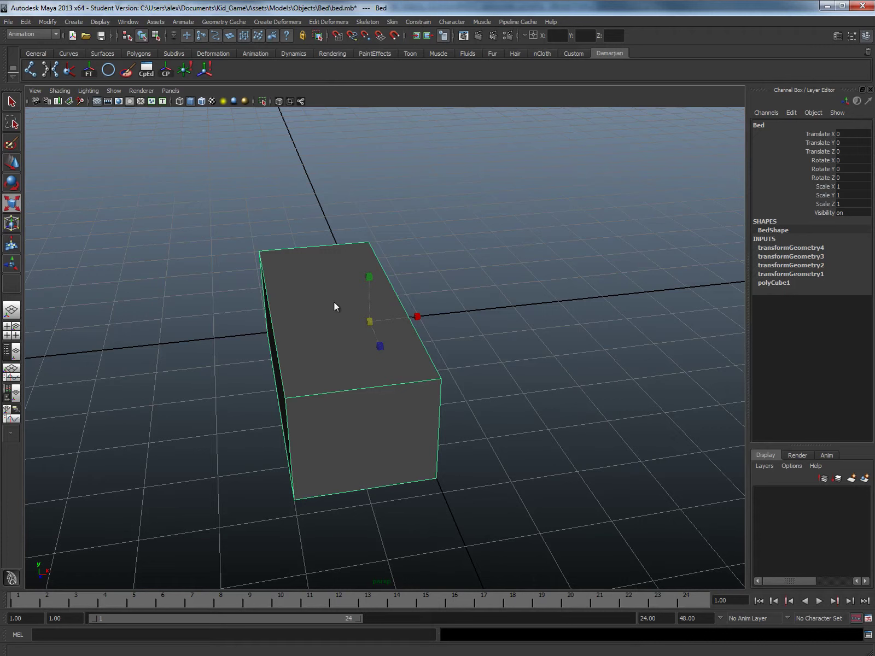
key("alt+Tab")
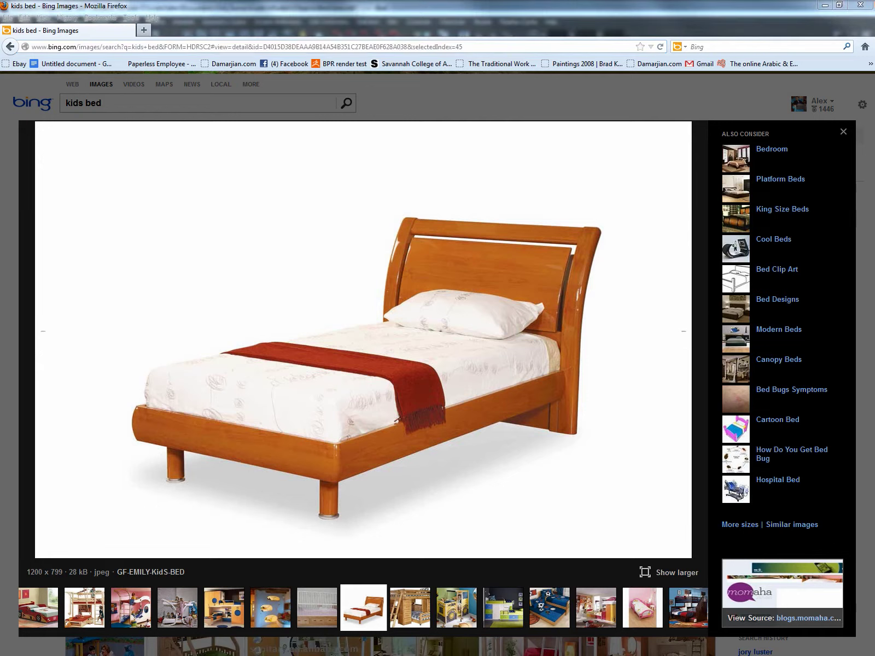
key("alt+Tab")
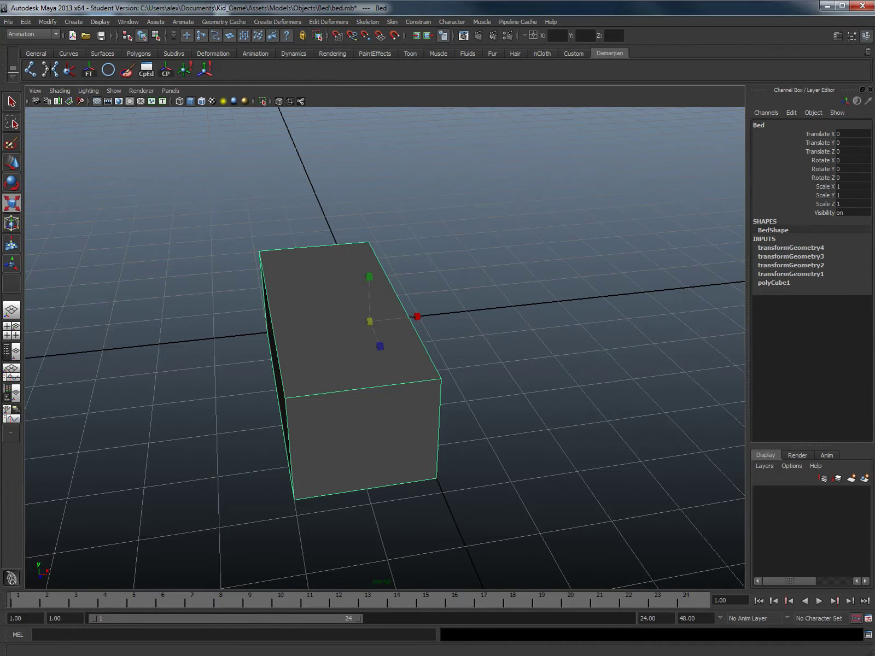
Step: Assign a new Lambert material to the bed block and raise its transparency to make the block see-through
left_click_drag(295, 388, 365, 350, "alt")
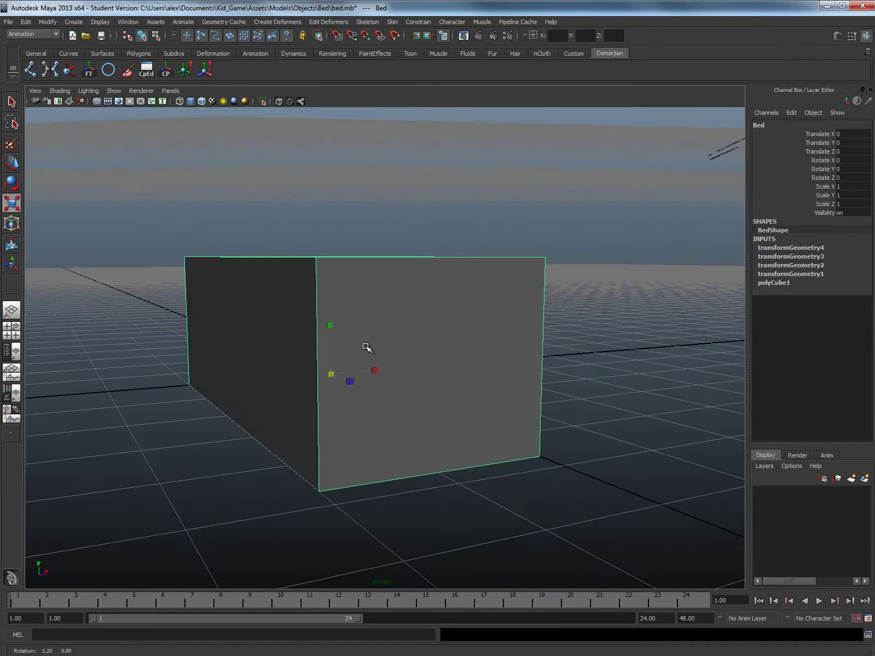
right_click_drag(440, 311, 430, 466)
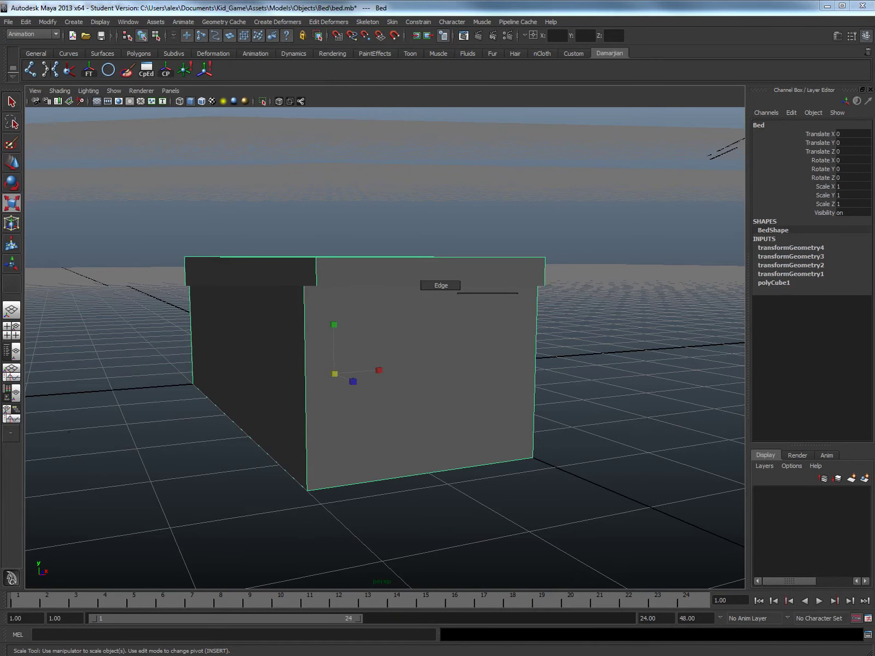
left_click_drag(427, 154, 600, 165)
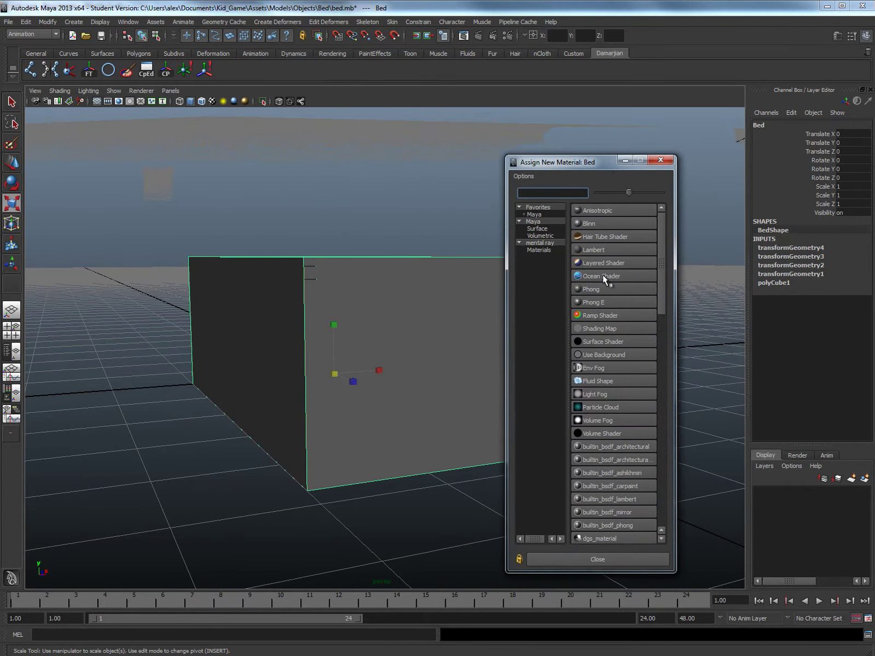
left_click(597, 249)
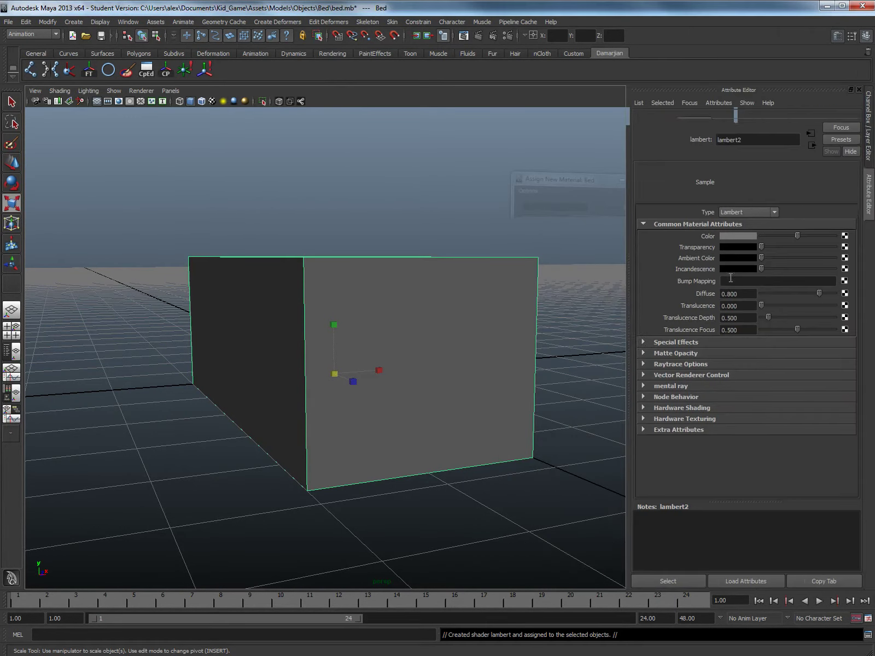
left_click_drag(760, 258, 799, 262)
left_click_drag(567, 290, 385, 439, "alt")
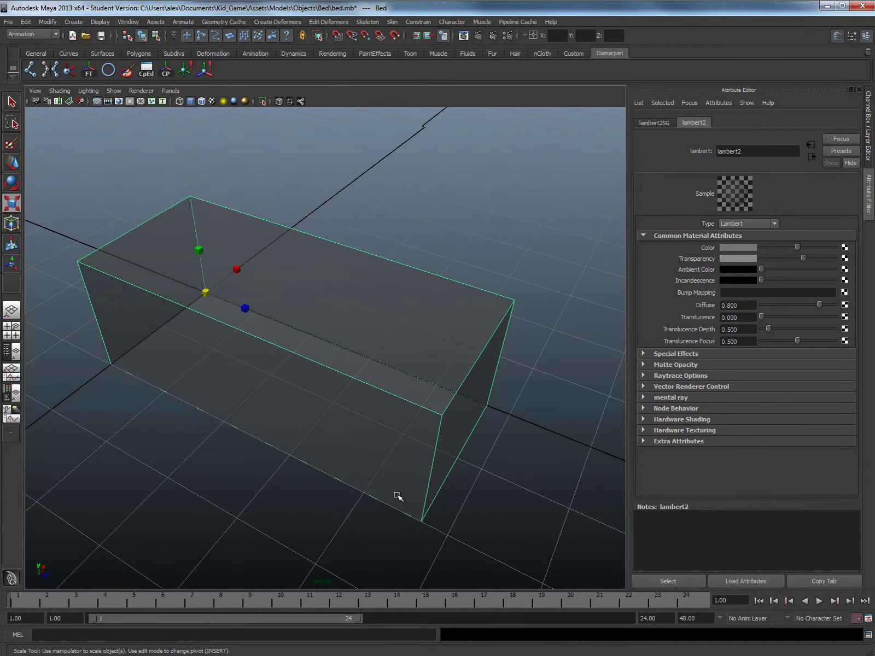
Step: Create a tall, narrow polygon cube on the grid beside the bed block as the base for a leg
left_click_drag(397, 496, 356, 453, "alt")
left_click(80, 23)
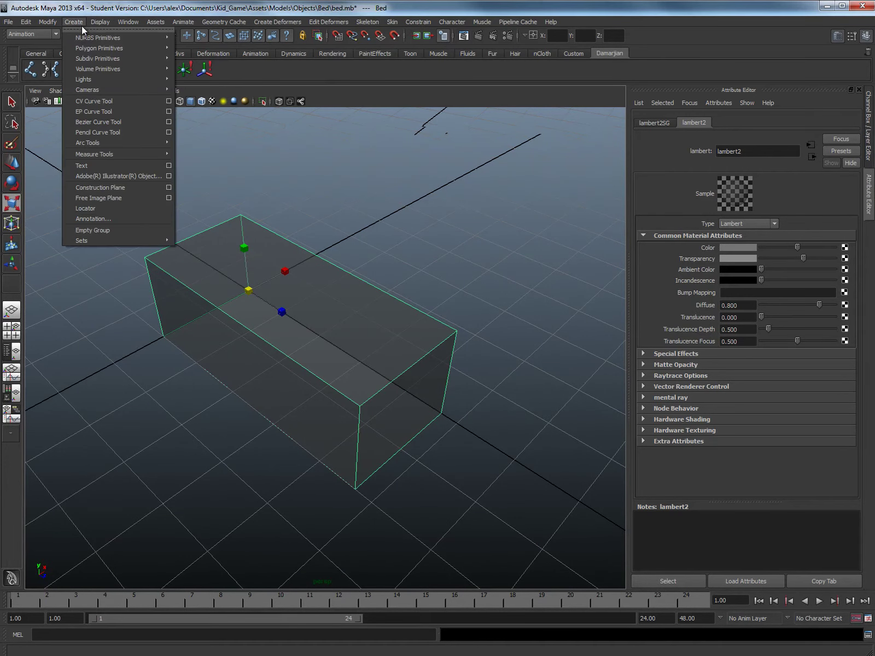
mouse_move(98, 48)
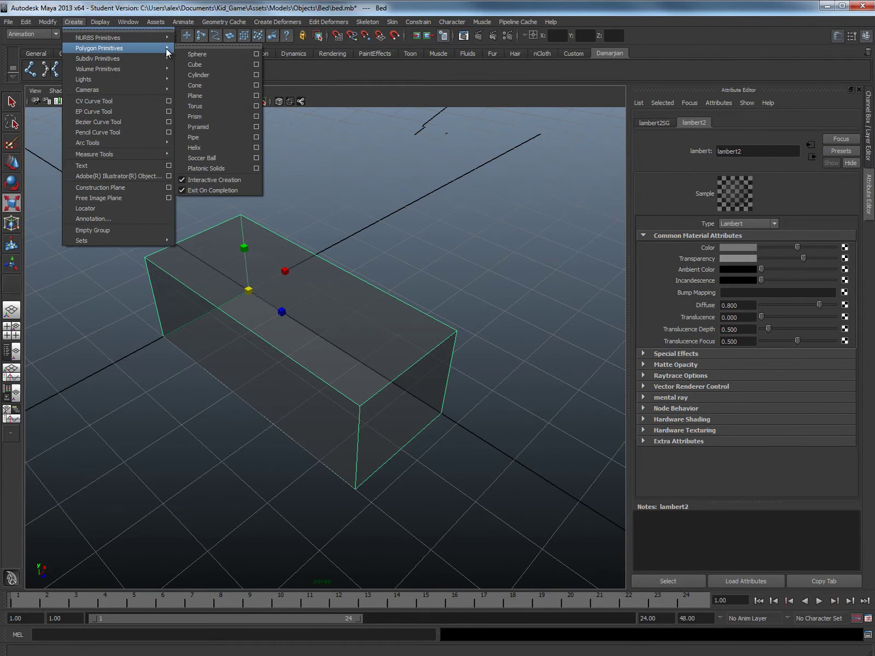
left_click(208, 66)
left_click_drag(257, 234, 339, 371, "alt")
key("r")
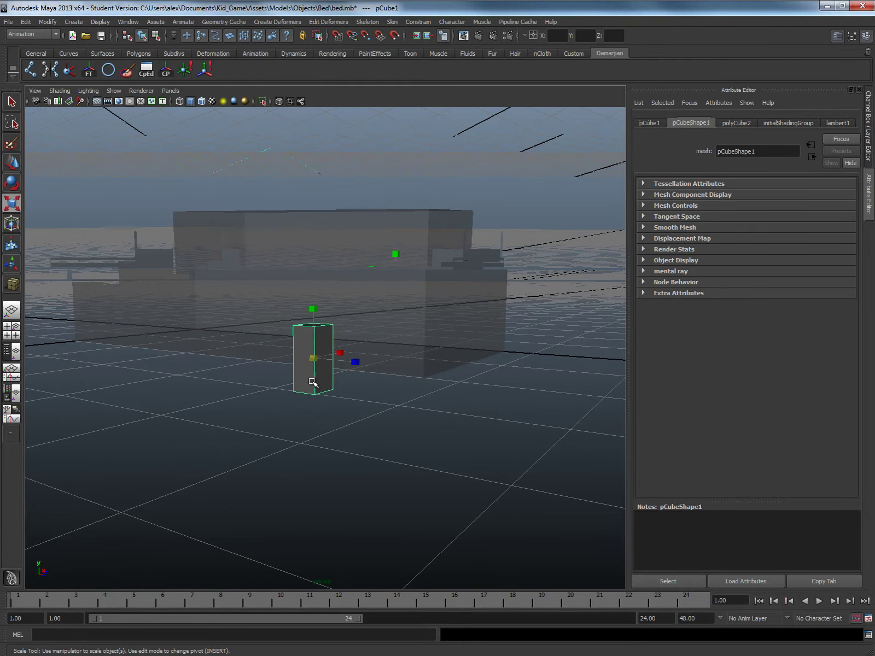
Step: Smooth the narrow cube once, then return to object mode and select the whole object
left_click_drag(315, 370, 276, 390, "alt")
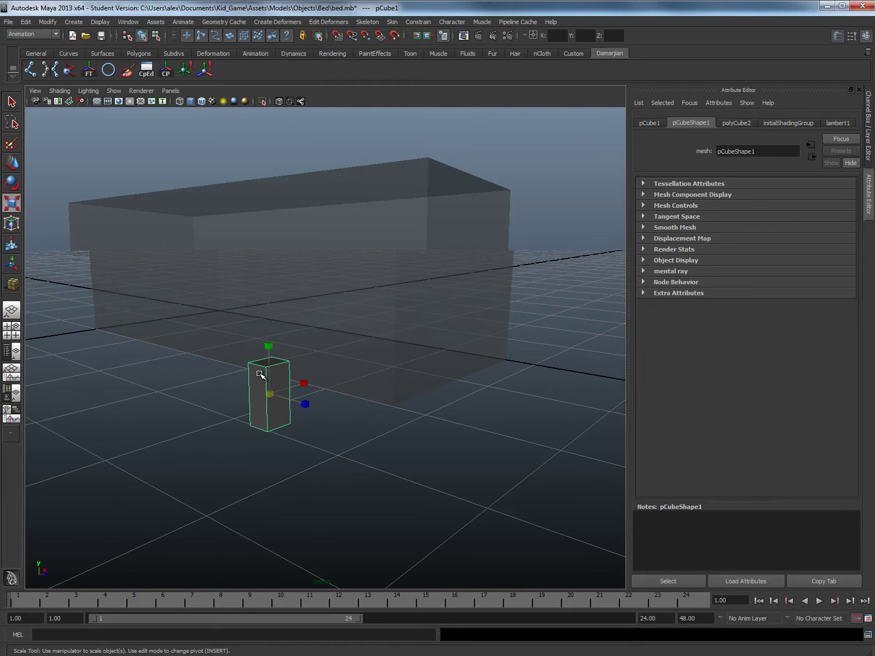
right_click_drag(261, 375, 253, 430, "shift")
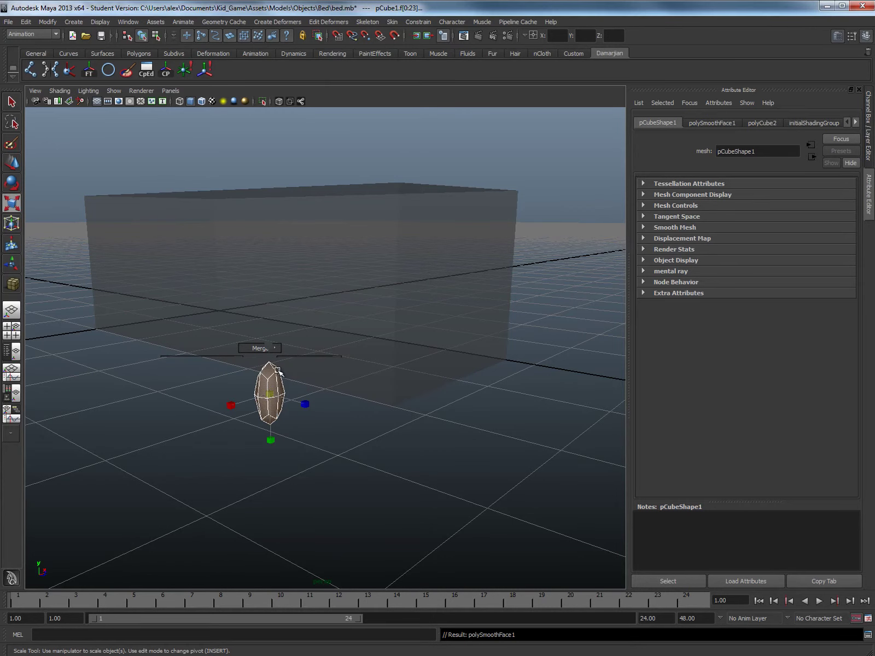
left_click_drag(278, 371, 375, 399, "alt")
right_click_drag(348, 395, 398, 381)
left_click(335, 359)
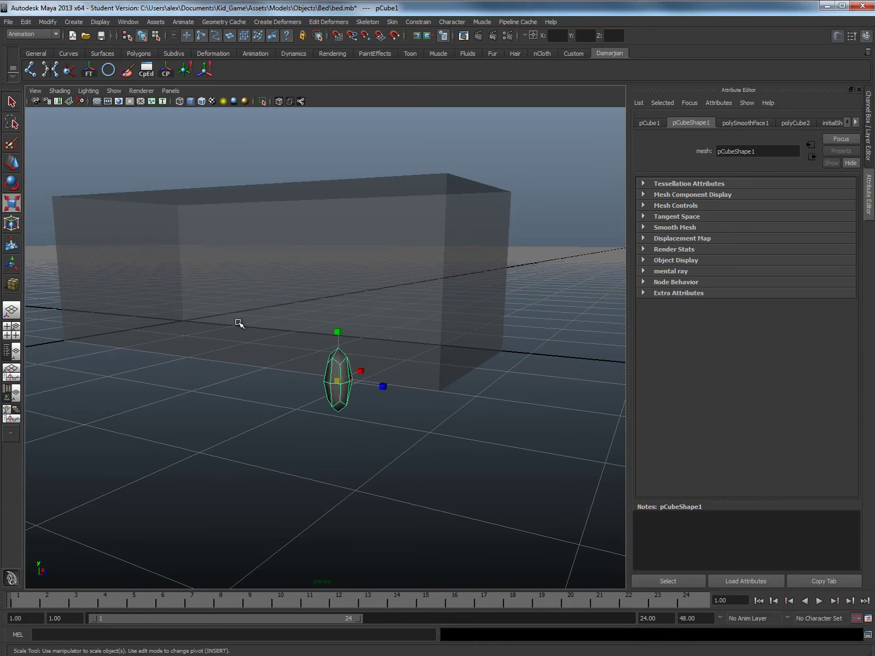
left_click(77, 23)
mouse_move(83, 47)
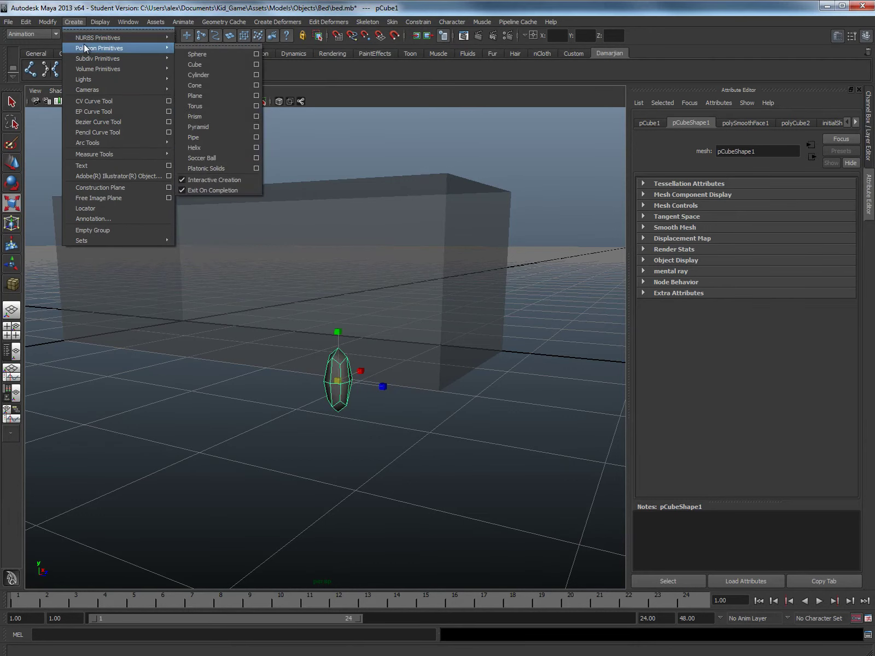
left_click(206, 65)
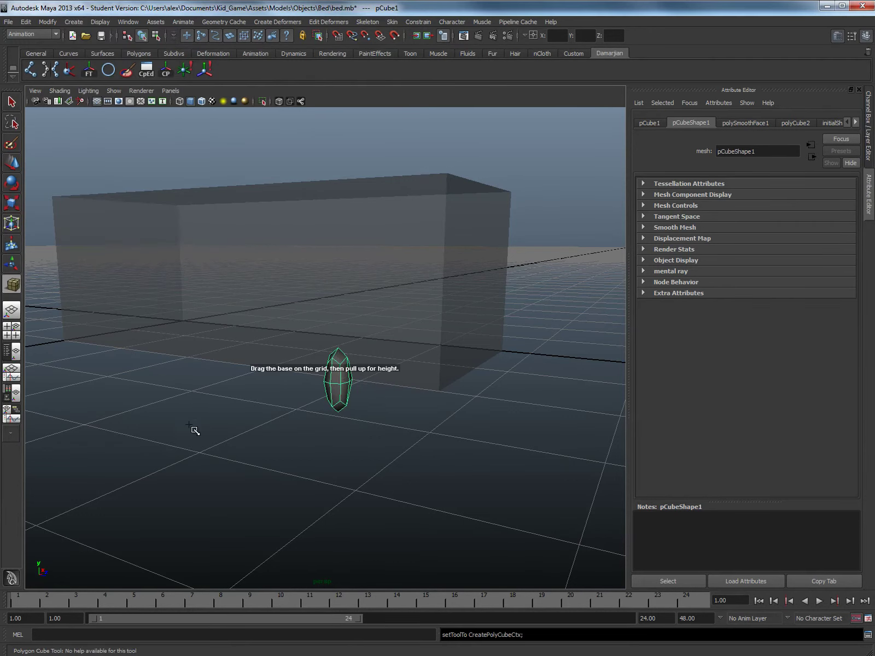
left_click_drag(194, 427, 215, 381)
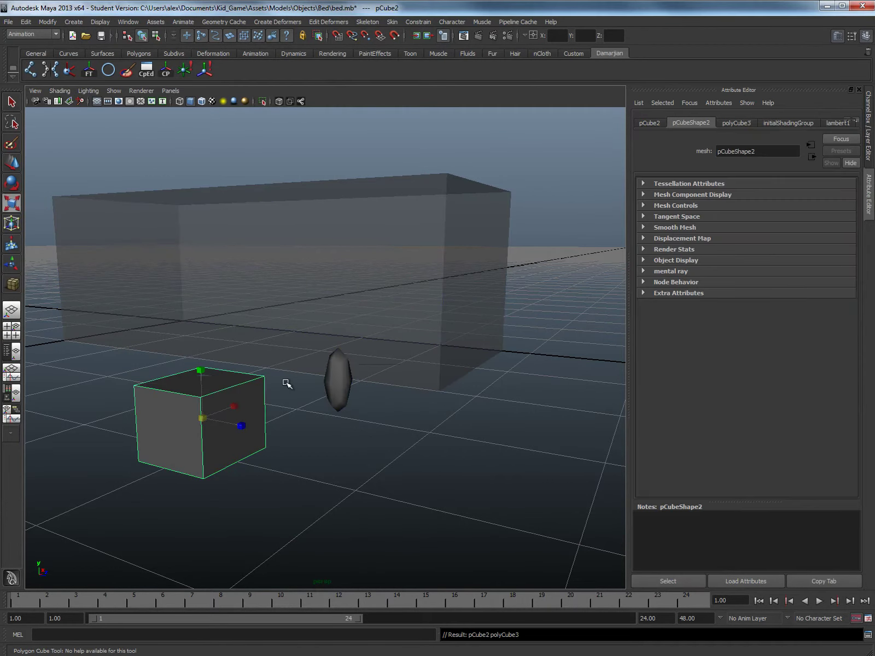
key("ctrl+z")
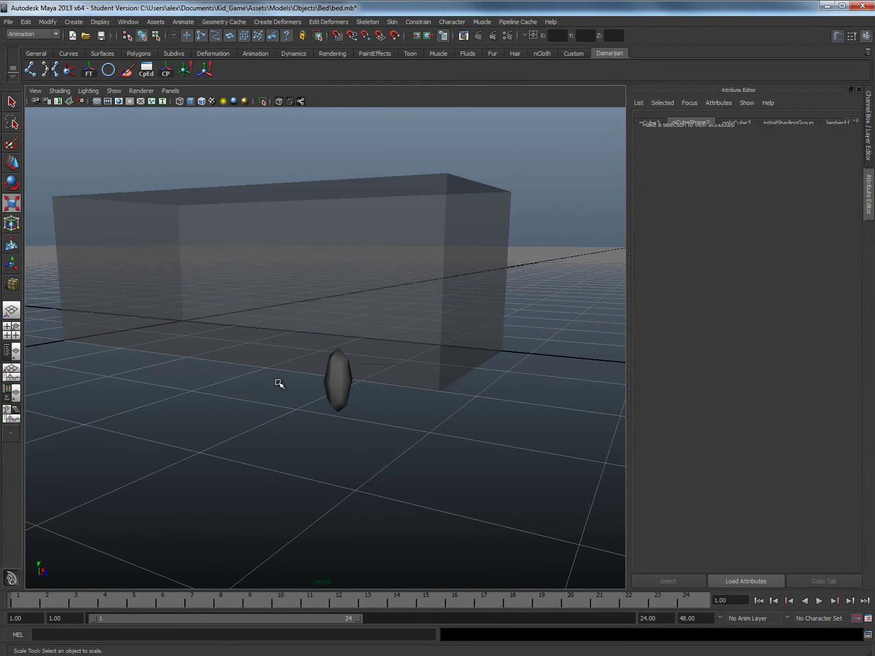
Step: Turn off Interactive Creation for polygon primitives
left_click(76, 22)
mouse_move(87, 48)
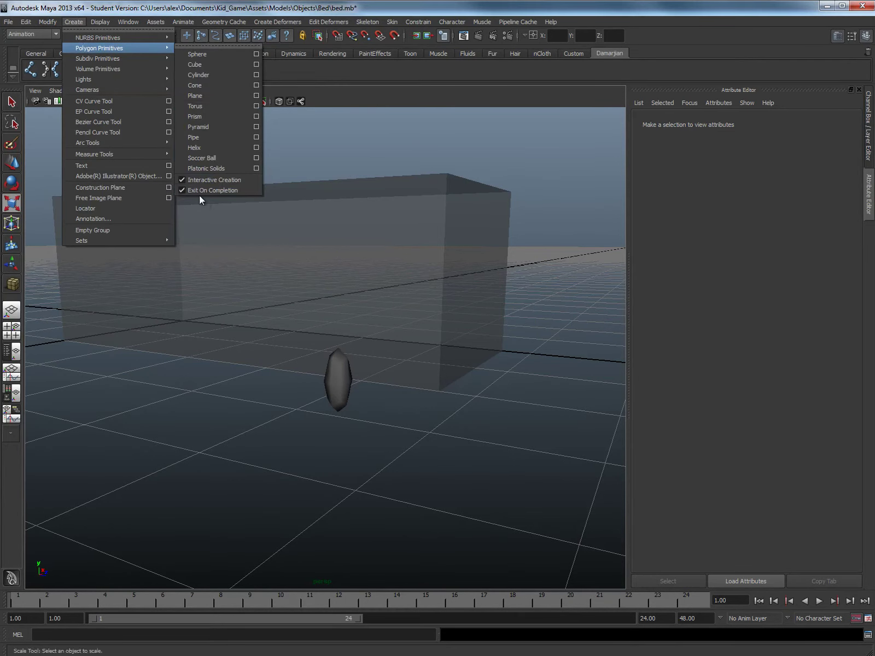
left_click(183, 178)
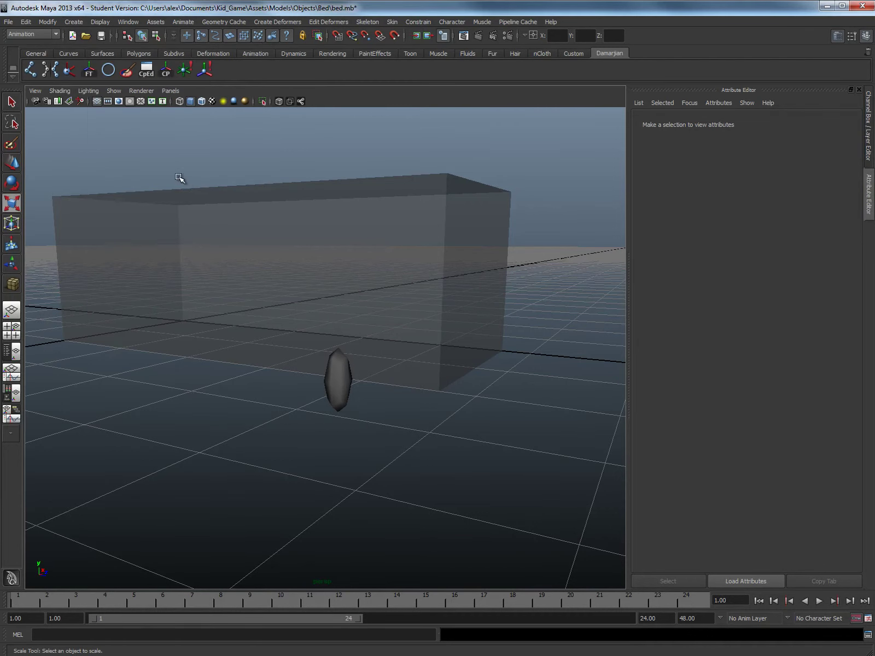
left_click(74, 22)
mouse_move(93, 52)
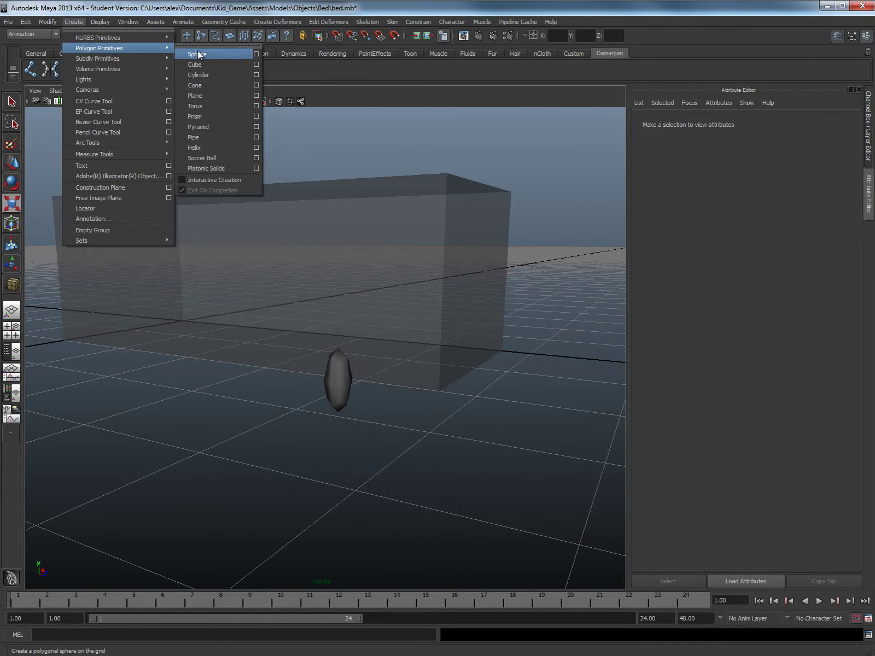
left_click(197, 64)
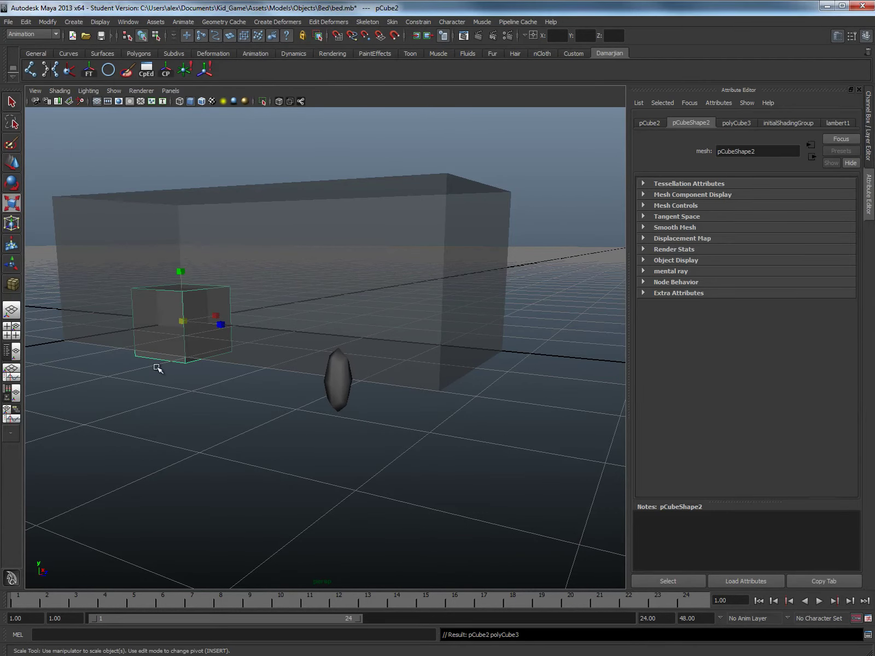
key("Delete")
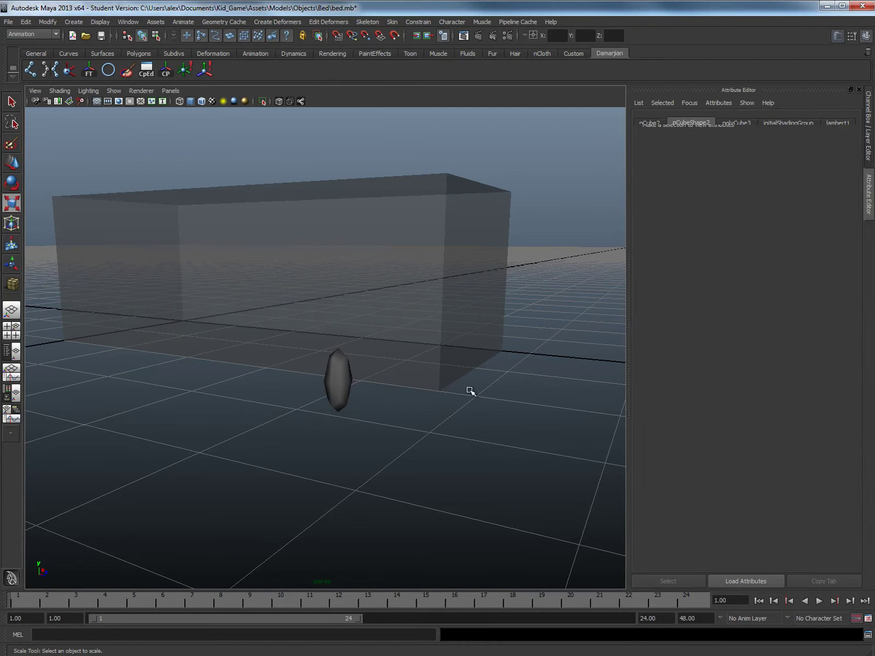
Step: Flatten the top and the bottom vertices of the smoothed leg by scaling each group vertically
left_click(346, 397)
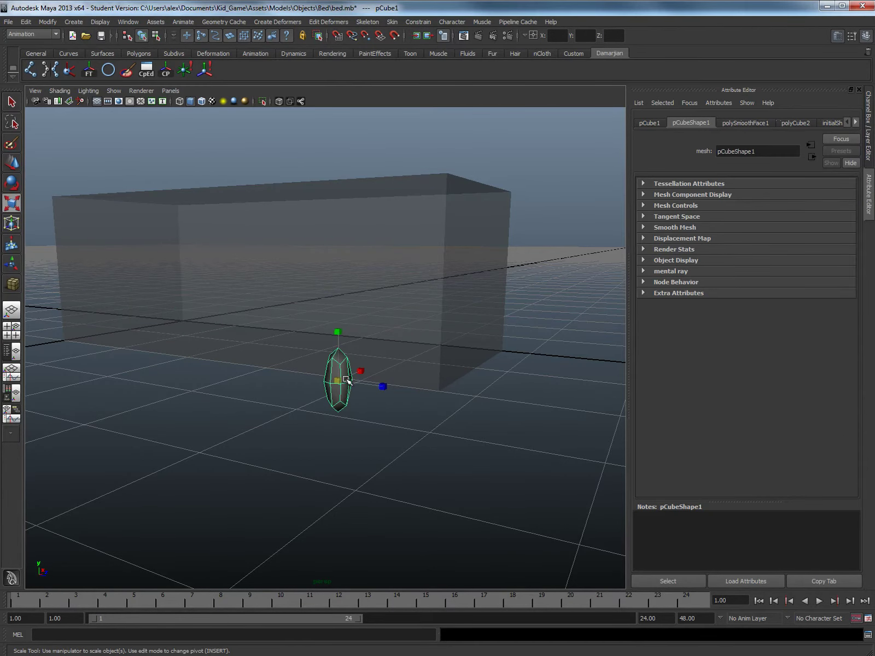
right_click_drag(339, 364, 302, 358)
left_click_drag(302, 358, 342, 351, "alt")
middle_click_drag(444, 340, 398, 364, "alt")
left_click_drag(368, 300, 390, 353)
right_click_drag(391, 353, 338, 392, "alt")
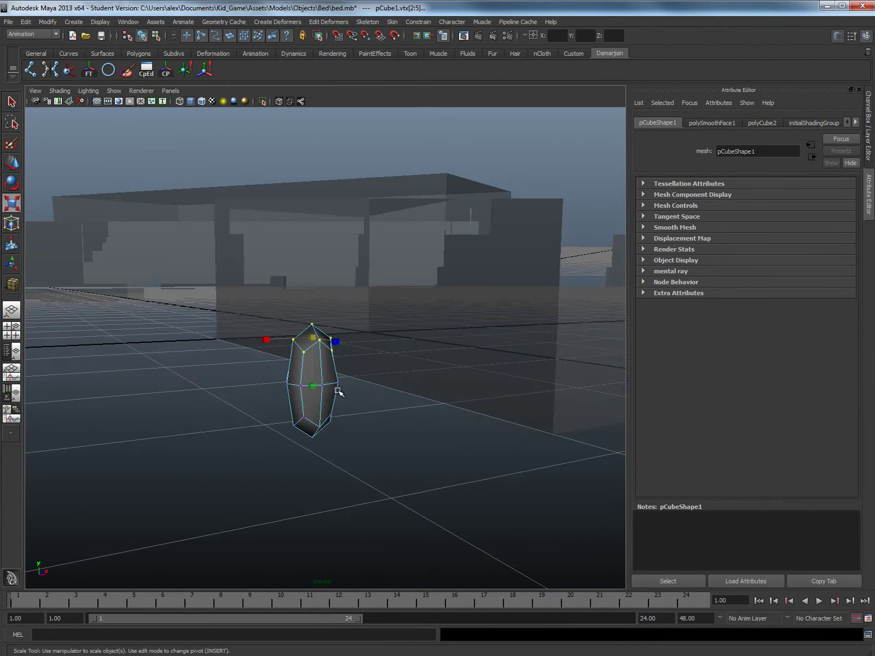
left_click_drag(318, 392, 356, 461)
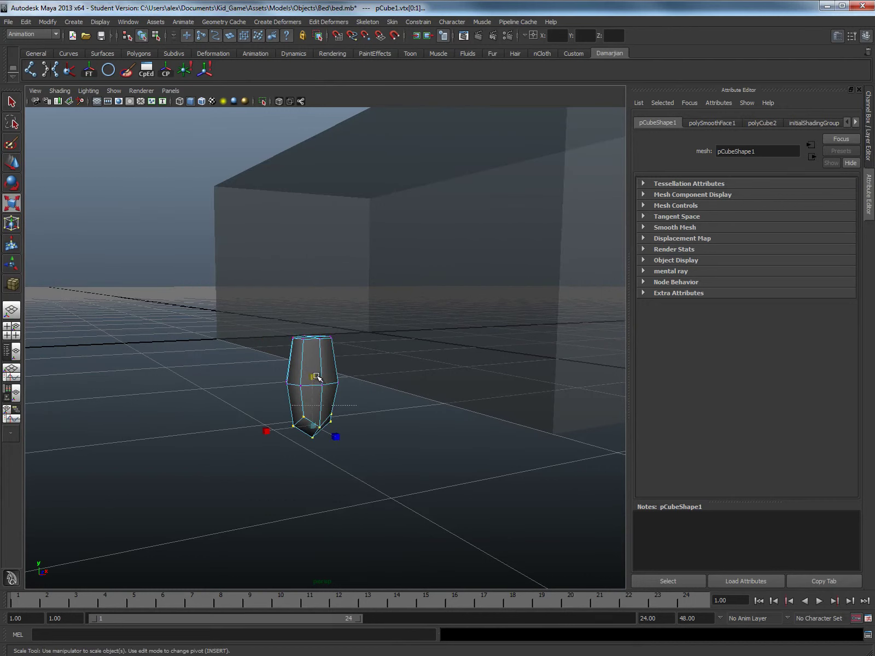
left_click_drag(315, 376, 316, 426)
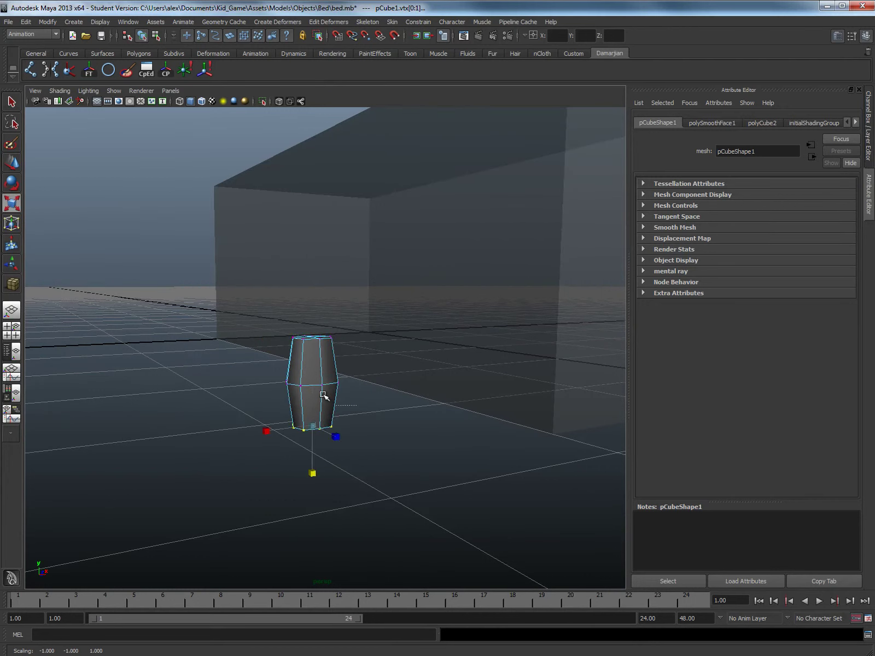
Step: Delete the horizontal edge loop around the middle of the leg to make its sides straight
right_click_drag(326, 394, 322, 379)
left_click(313, 386)
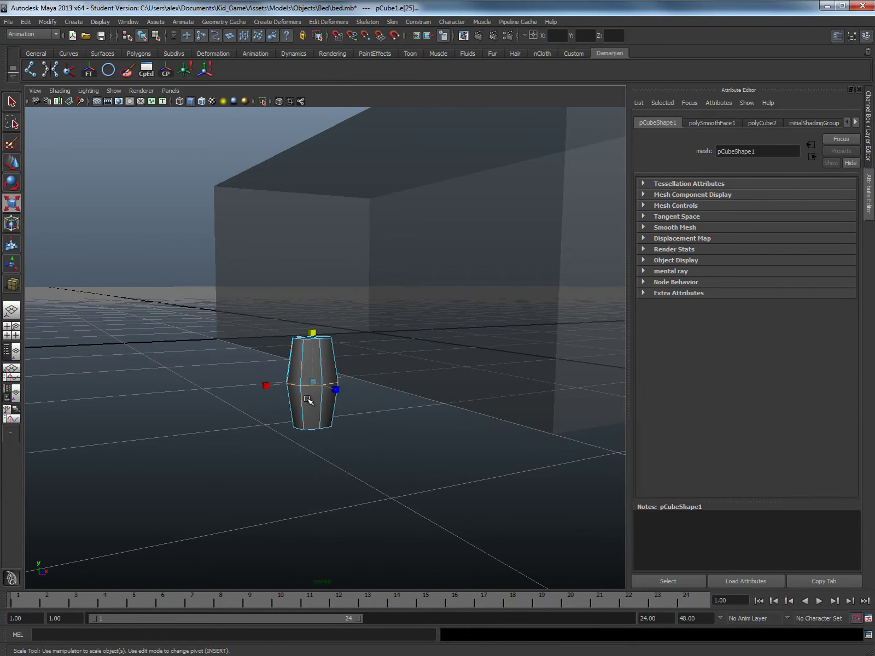
left_click_drag(282, 415, 315, 400, "alt")
left_click_drag(391, 398, 353, 392, "alt")
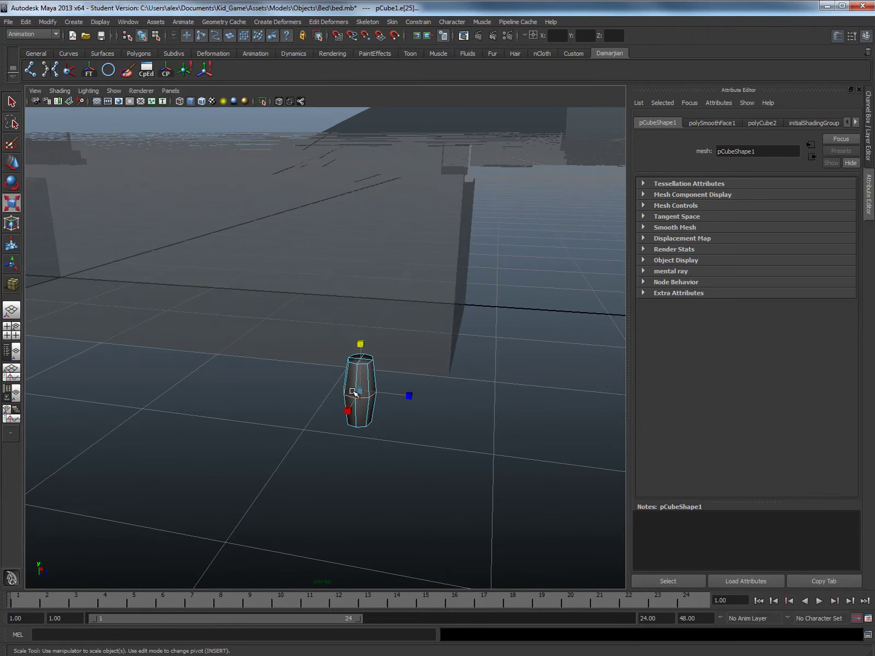
right_click_drag(362, 397, 414, 371, "shift")
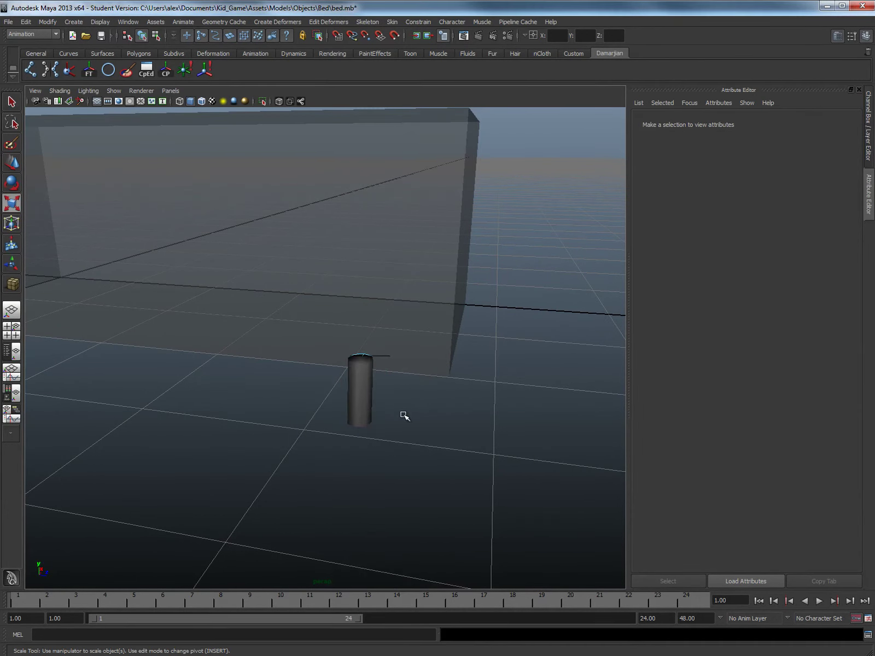
left_click(362, 398)
left_click_drag(362, 397, 281, 377, "alt")
left_click_drag(272, 326, 227, 367, "alt")
left_click(226, 367)
left_click_drag(320, 363, 296, 359, "alt")
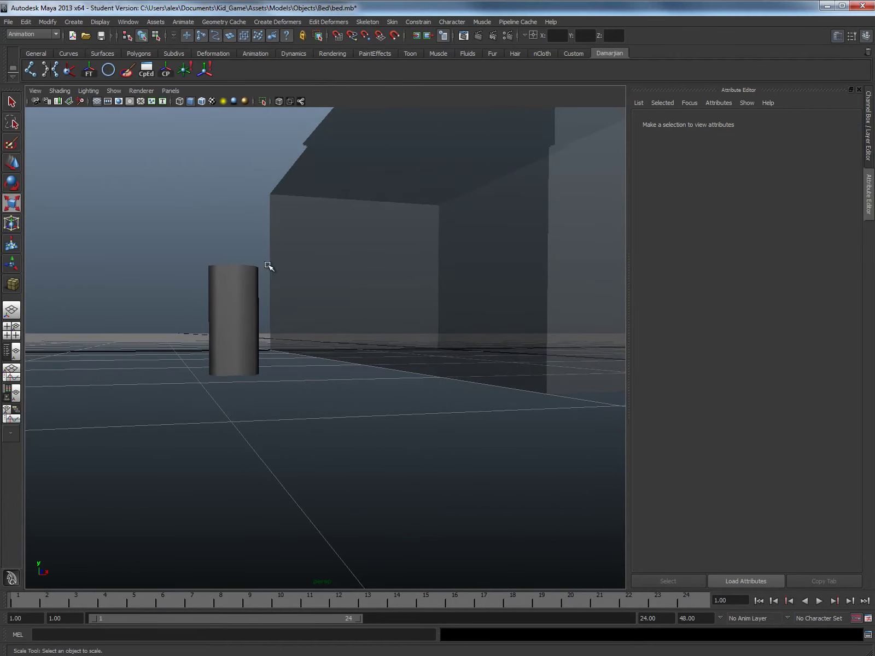
left_click_drag(222, 356, 245, 372, "alt")
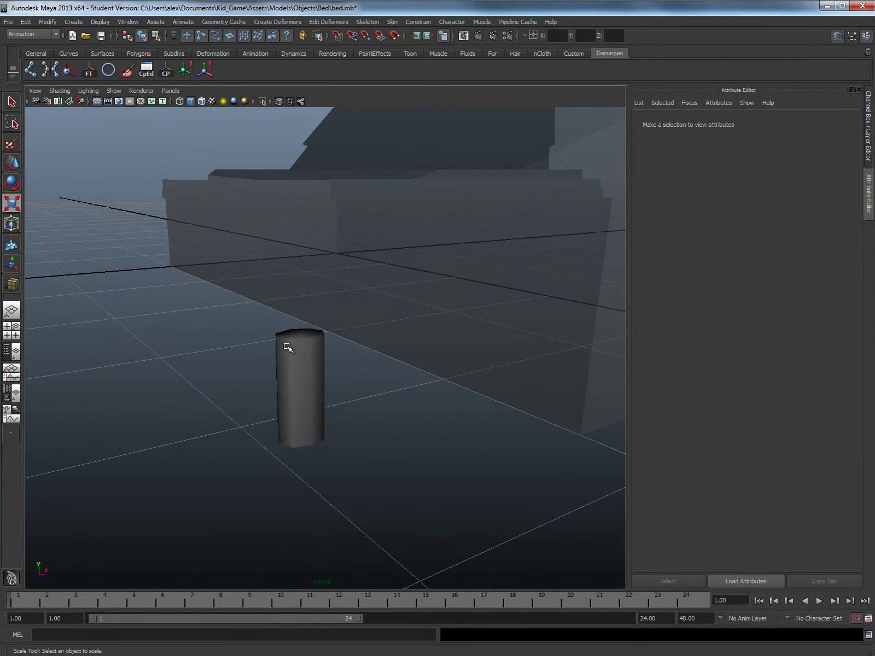
Step: Select the edges around the top cap of the leg and harden them
right_click_drag(308, 355, 303, 327)
left_click_drag(264, 316, 324, 330)
right_click_drag(351, 293, 334, 268)
left_click_drag(315, 253, 344, 307)
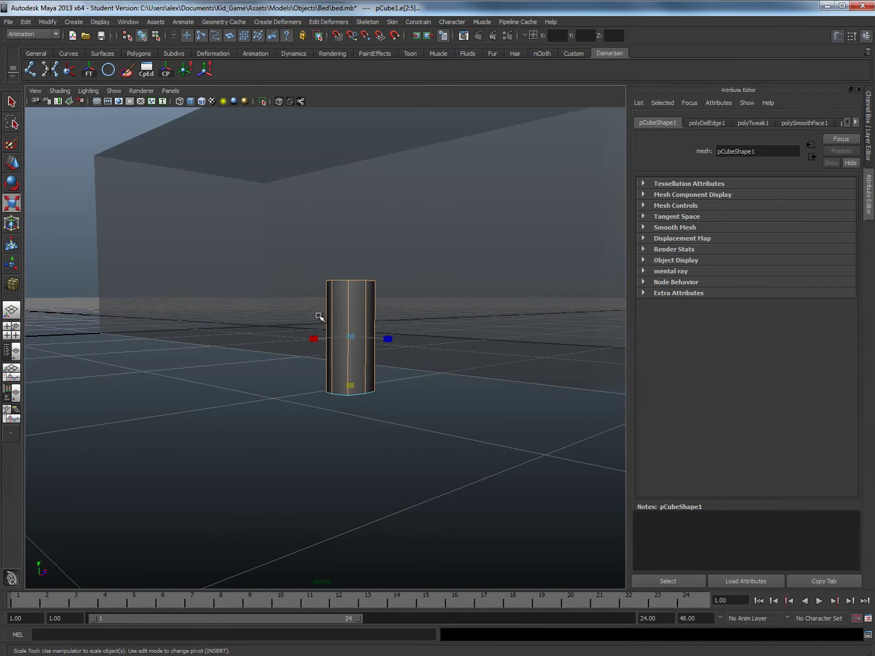
left_click_drag(206, 329, 541, 531)
mouse_move(355, 344)
left_mouse_down("alt")
mouse_move(390, 362)
mouse_move(348, 350)
left_mouse_up("alt")
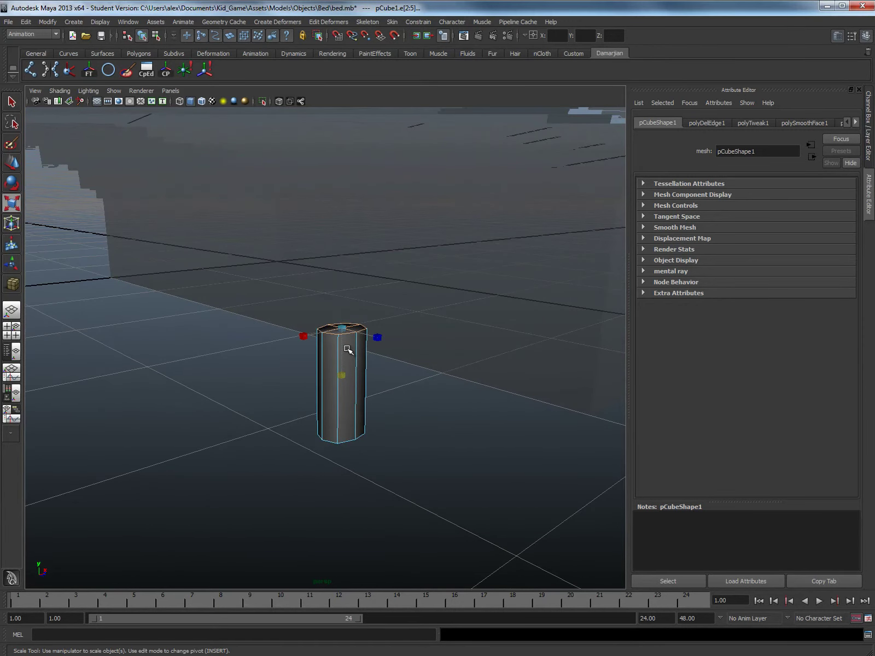
right_click(348, 350, "shift")
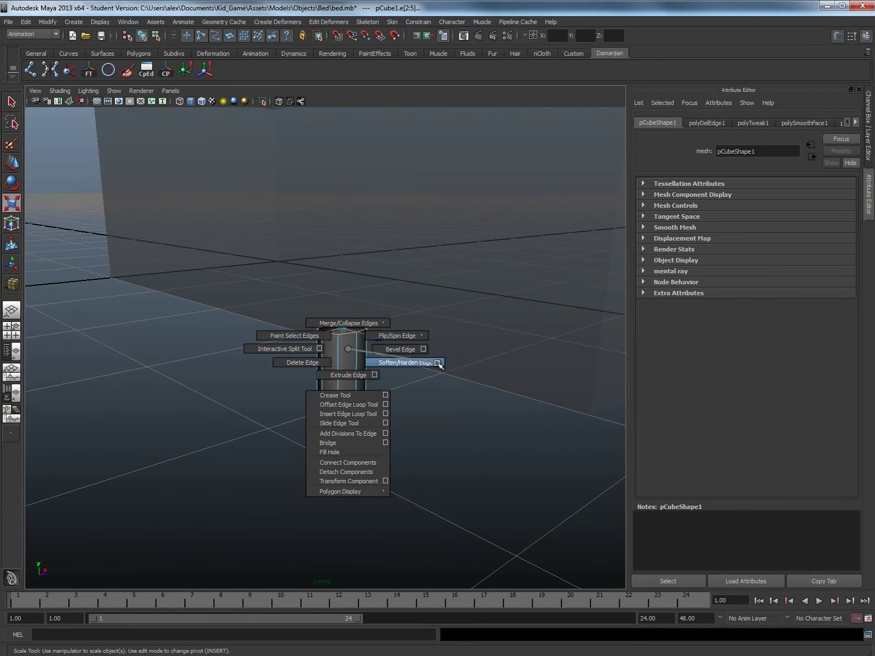
left_click(385, 363)
left_click(472, 375)
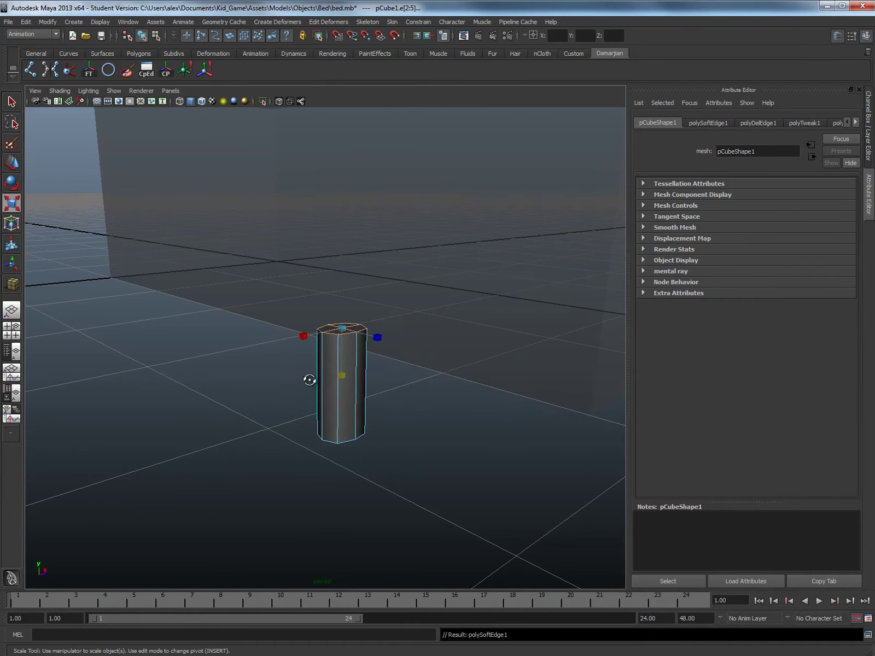
Step: Select the edges around the bottom of the leg and harden them too
left_click_drag(308, 379, 378, 442, "alt")
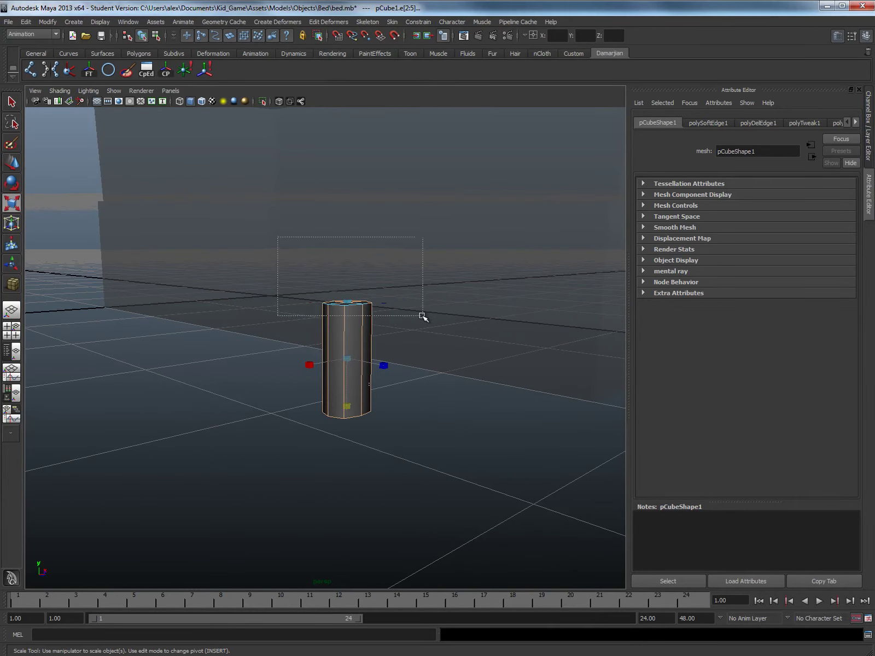
left_click_drag(422, 315, 421, 316)
right_click_drag(339, 361, 401, 389, "shift")
mouse_move(361, 387)
left_mouse_down("alt")
mouse_move(390, 357)
mouse_move(365, 383)
left_mouse_up("alt")
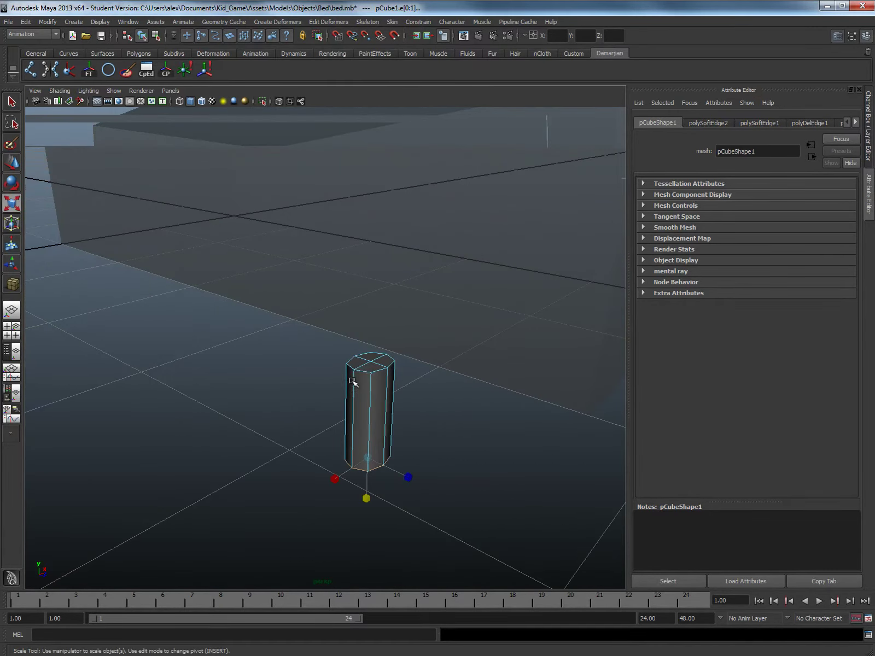
Step: Return to object mode, narrow the leg slightly along X, and compare it with the bed photo in Firefox
right_click_drag(365, 383, 410, 430)
left_click(411, 430)
left_click_drag(411, 430, 345, 403, "alt")
left_click(317, 398)
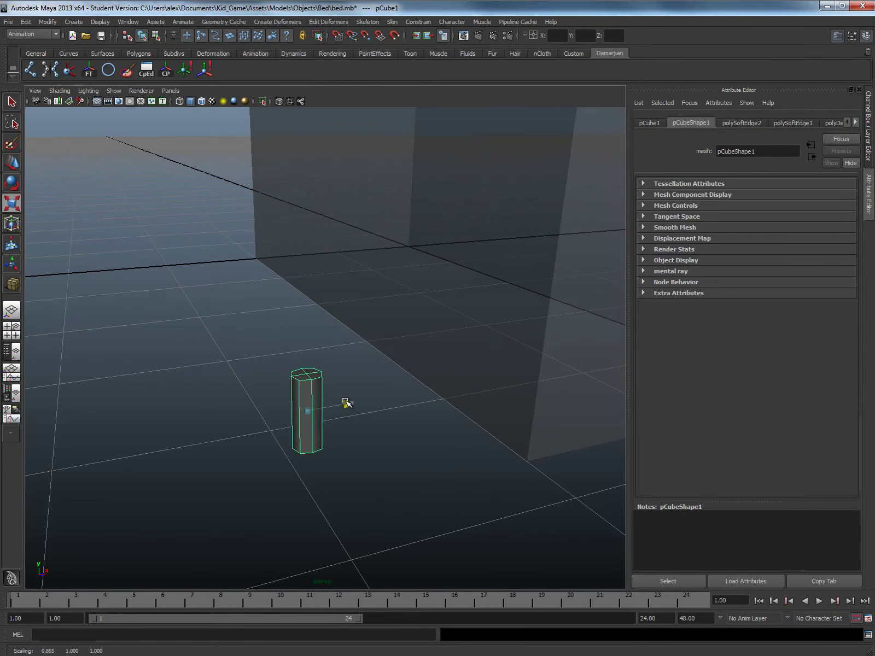
mouse_move(285, 422)
left_mouse_down("alt")
mouse_move(295, 424)
mouse_move(294, 409)
left_mouse_up("alt")
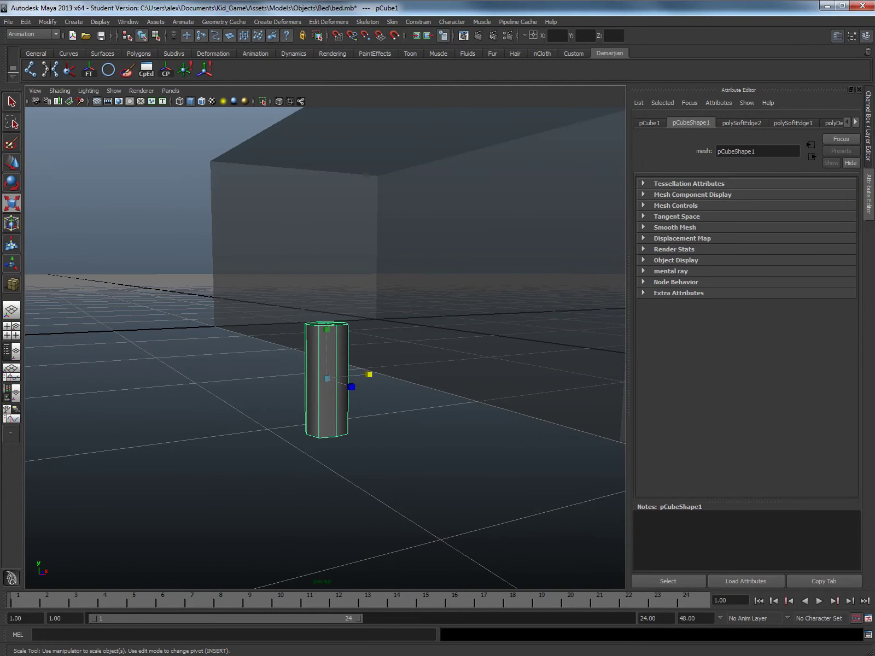
key("alt+Tab")
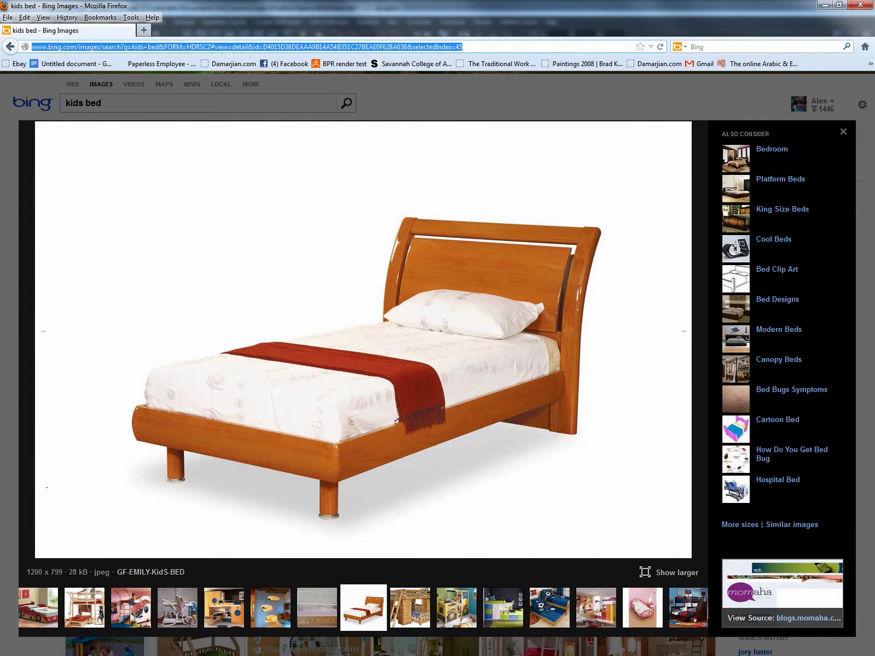
key("alt+Tab")
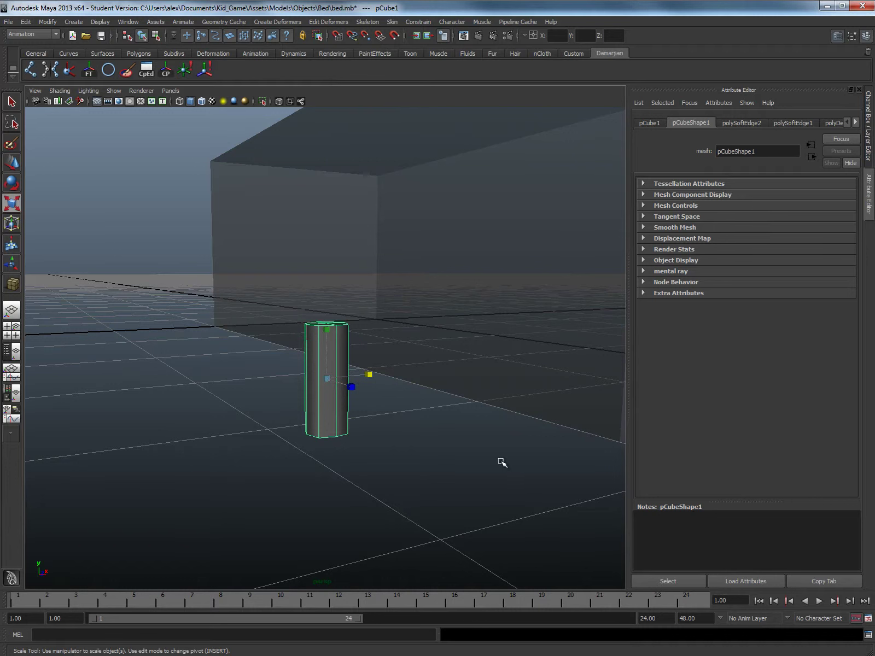
Step: Duplicate the leg and place the copy beside the original along X
key("w")
left_click_drag(326, 342, 260, 361)
key("ctrl+d")
Step: Delete the top and bottom cap faces of the duplicated leg, keeping only its side walls
right_click_drag(261, 367, 256, 390)
left_click_drag(256, 391, 250, 351, "alt")
left_click_drag(275, 258, 191, 335)
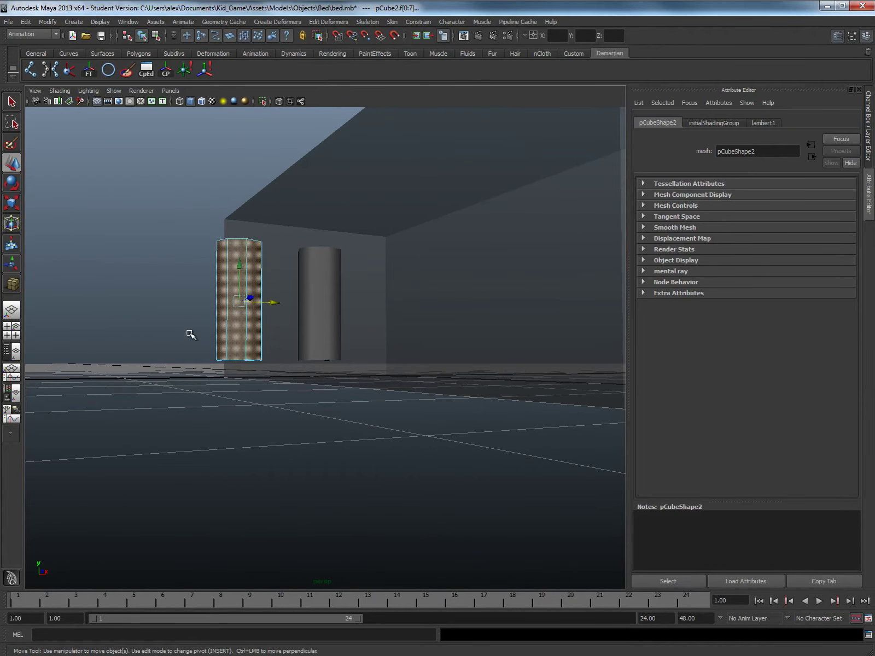
left_click_drag(313, 406, 314, 406)
left_click_drag(156, 175, 343, 469)
left_click_drag(153, 280, 363, 297)
left_click_drag(289, 328, 282, 350, "alt")
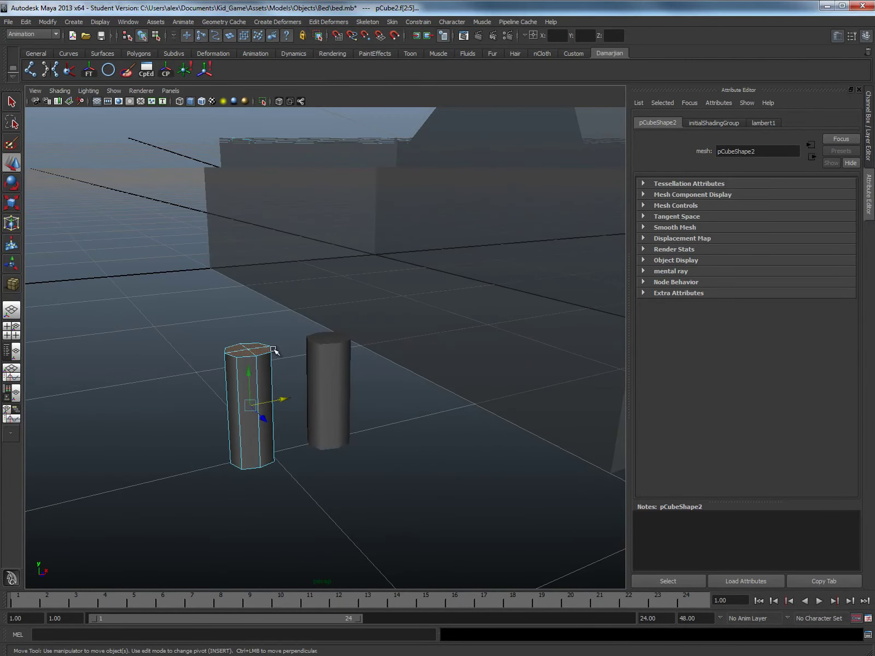
left_click(274, 350)
Step: Move the open copy back into the original leg, lower it to protrude underneath, and scale it slightly narrower
right_click_drag(251, 400, 287, 392)
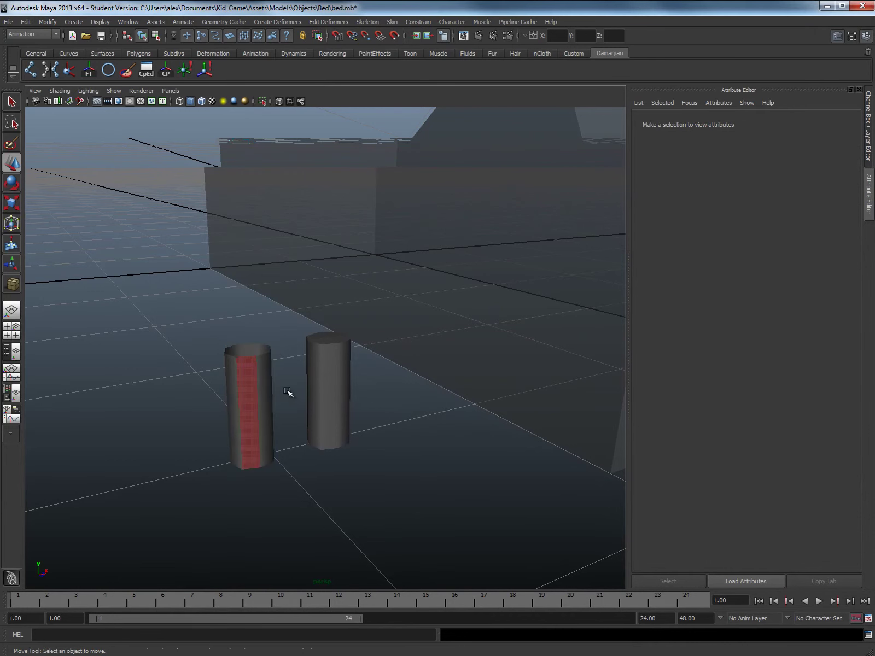
left_click(244, 409)
left_click_drag(274, 400, 350, 400)
left_click_drag(334, 361, 316, 416)
key("r")
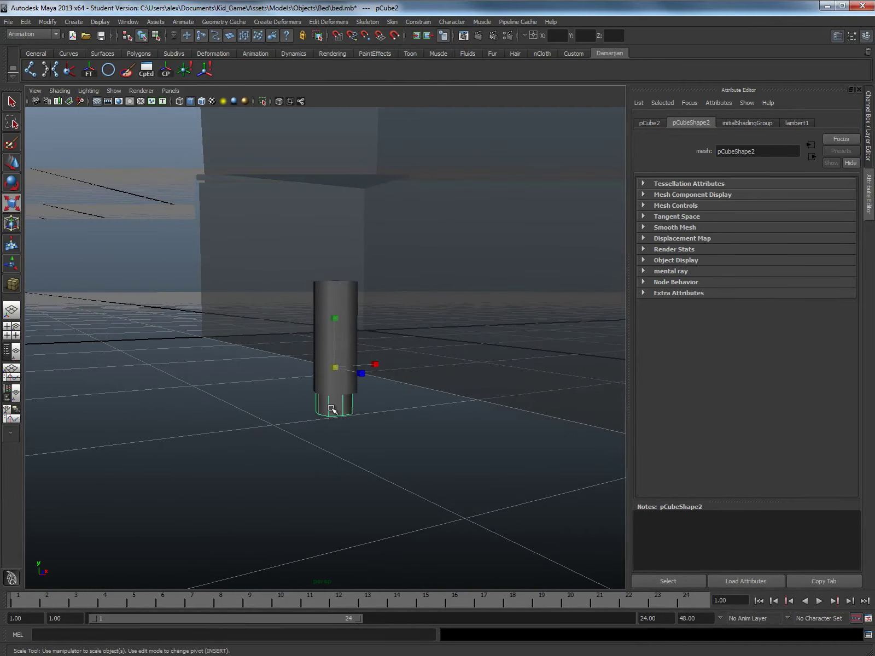
Step: Raise the bottom vertices of the inner piece to shorten the part protruding below the leg
left_click(291, 404)
left_click_drag(401, 450, 337, 374)
key("w")
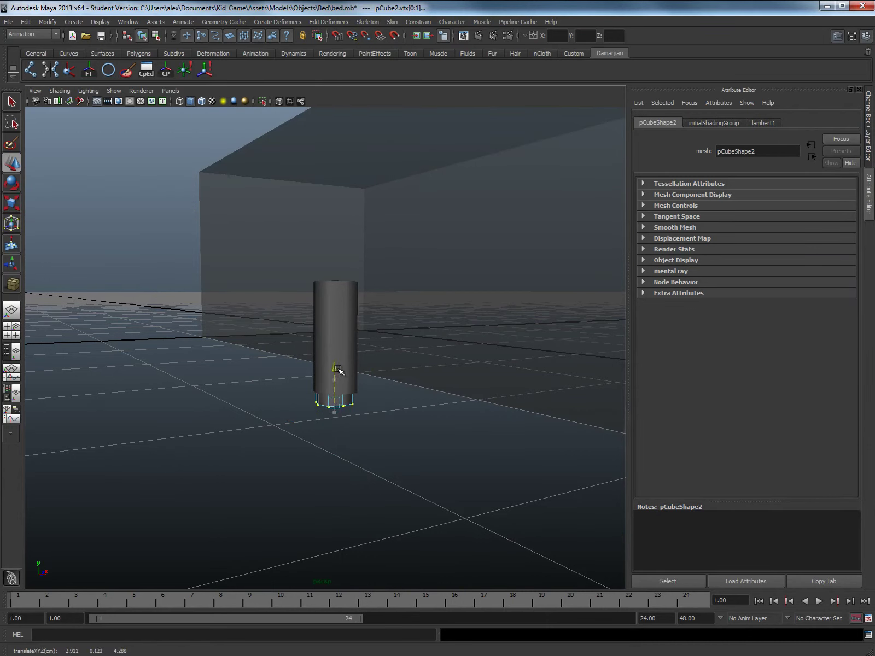
right_click_drag(350, 411, 377, 426)
left_click(339, 408)
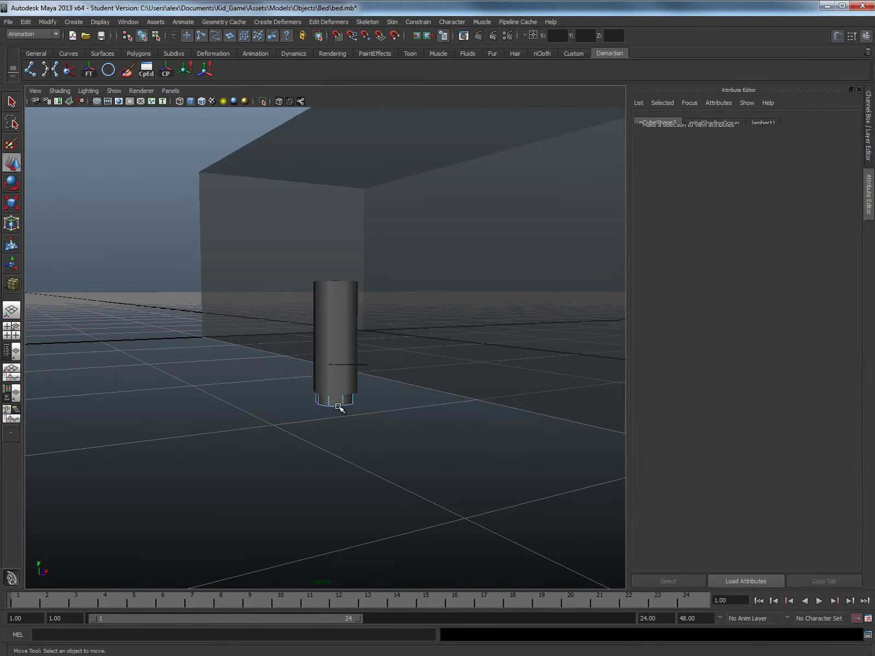
Step: Scale the whole inner piece down slightly and adjust its height at the leg's lower end
right_click_drag(345, 392, 393, 385)
left_click(335, 409)
key("r")
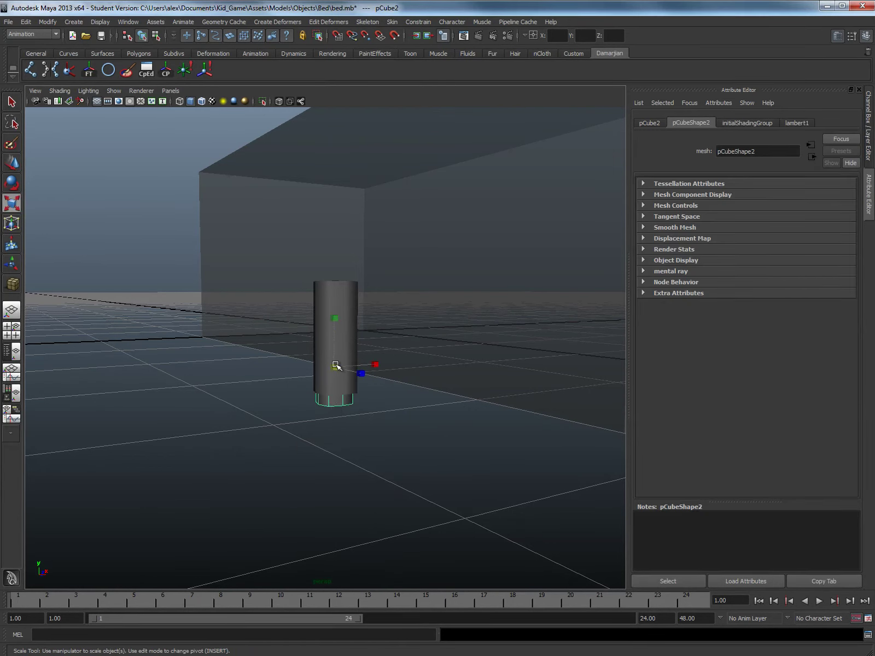
left_click_drag(336, 368, 335, 337)
key("w")
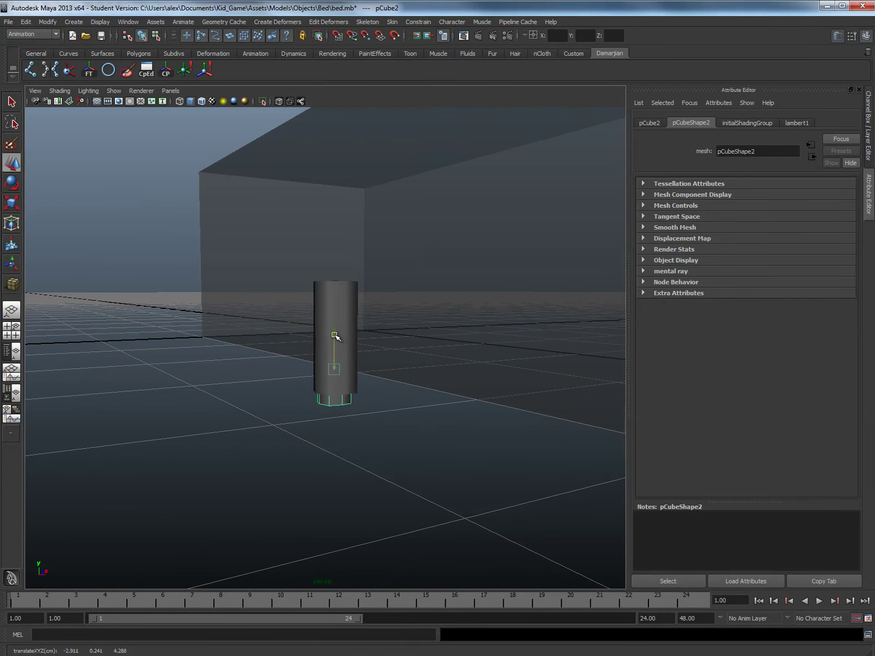
Step: Duplicate the main leg, flatten the copy into a short foot, and place it beneath the inner piece
left_click(355, 299)
key("ctrl+d")
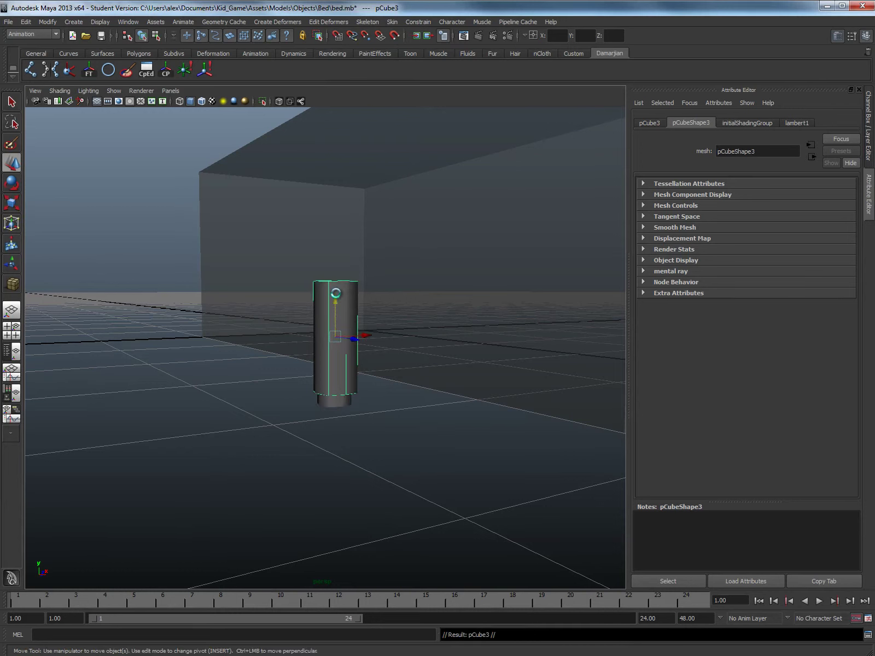
left_click_drag(335, 296, 187, 346)
key("r")
key("w")
Step: Select all three leg parts and combine them into a single mesh
left_click_drag(219, 192, 357, 488)
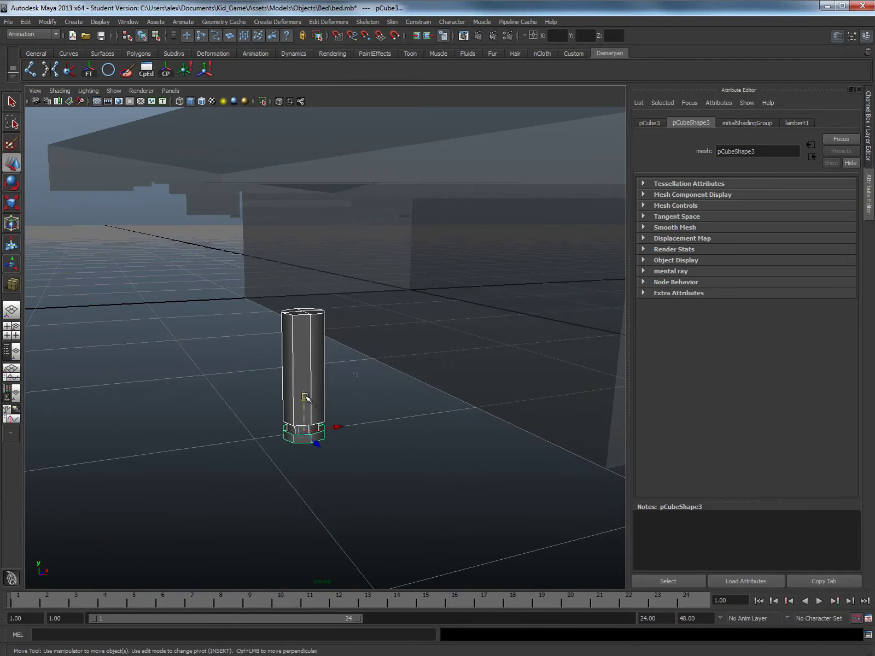
right_click_drag(305, 387, 285, 511, "shift")
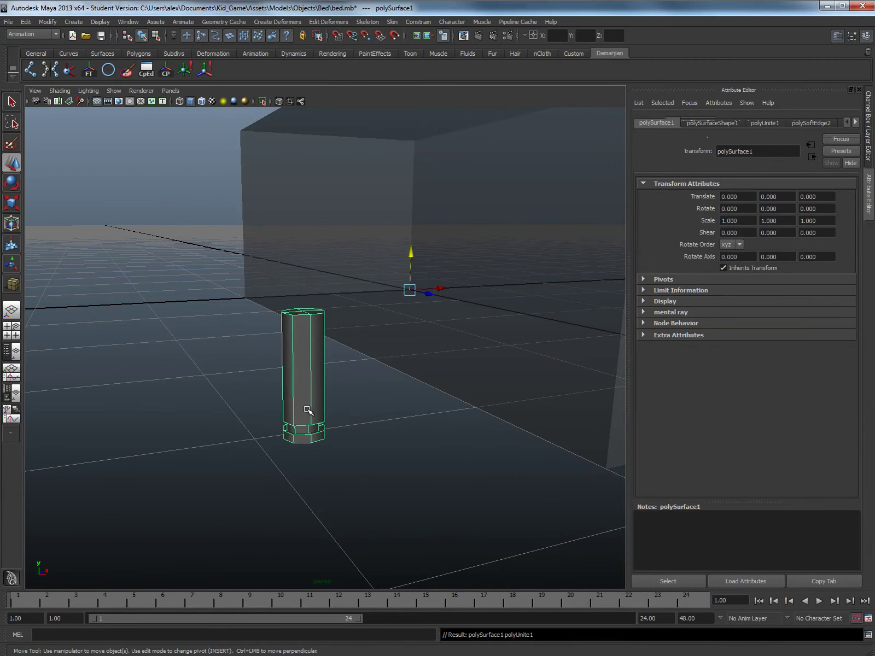
left_click_drag(308, 410, 388, 428, "alt")
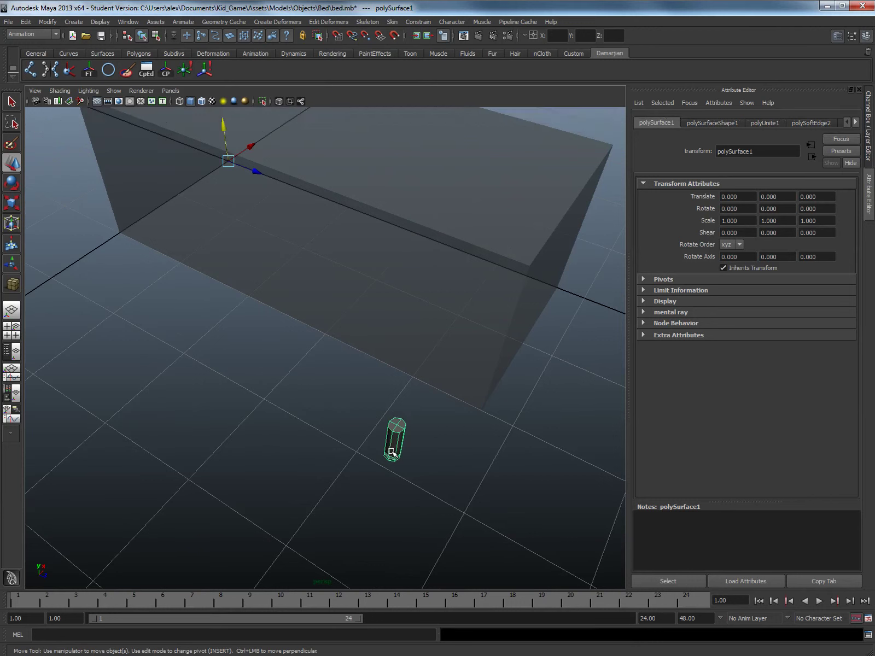
Step: Add Center Pivot to the custom shelf and use it to center the combined leg's pivot
left_click(48, 22)
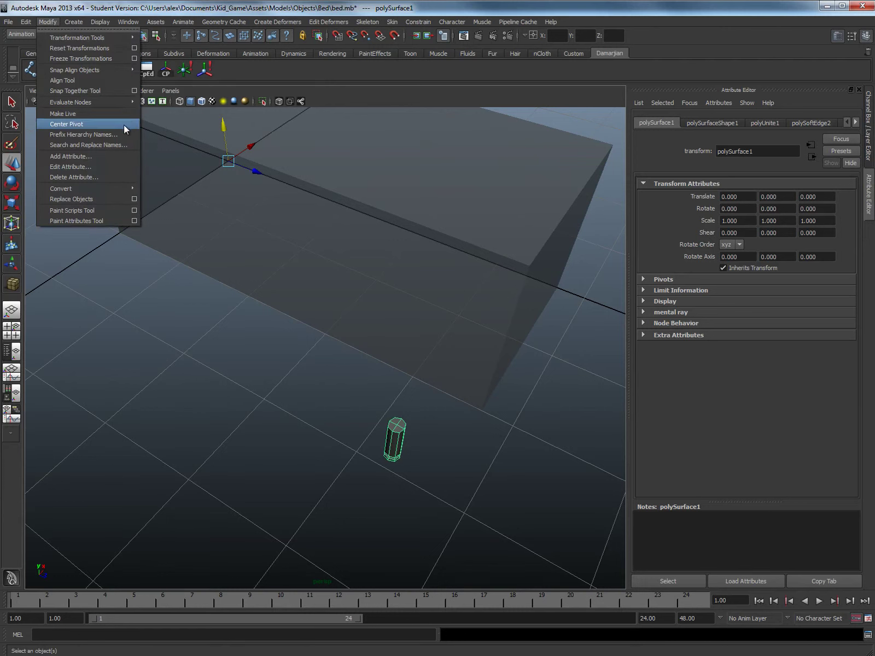
left_click(108, 125, "ctrl+shift")
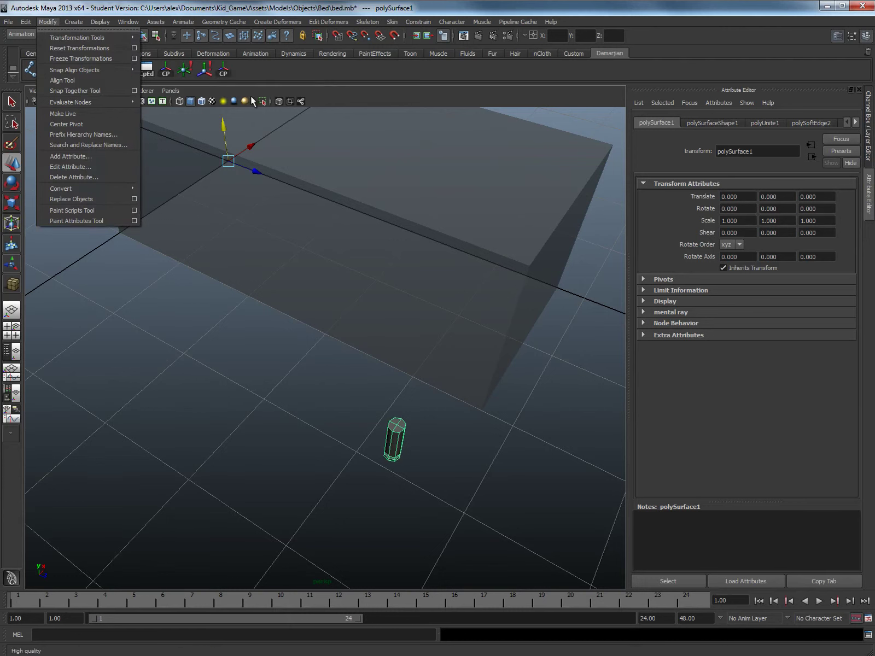
left_click(223, 70)
left_click_drag(356, 316, 296, 322, "alt")
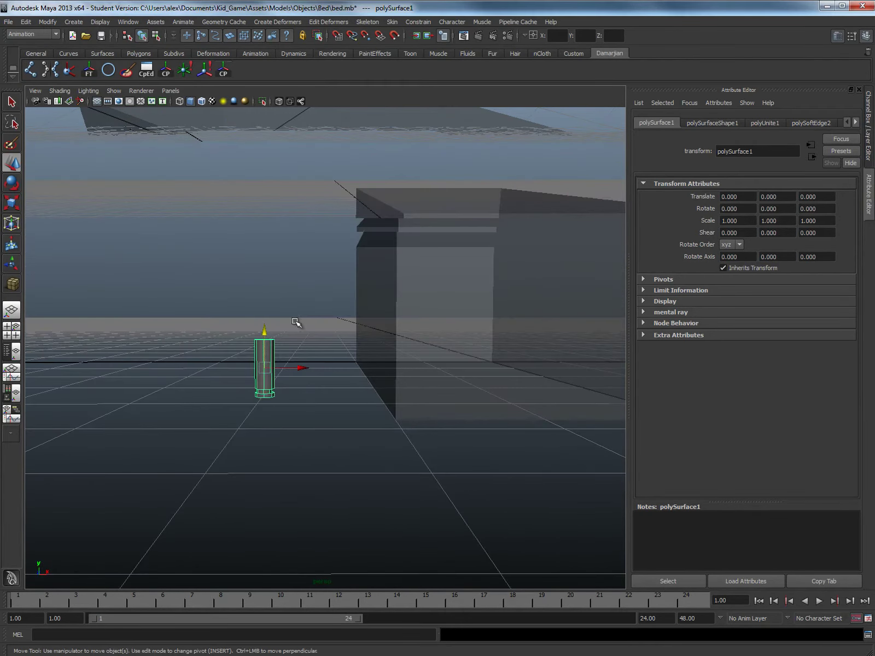
Step: Reposition the combined leg, then duplicate it and offset the copy along X to about X -0.612, Y -0.096
left_click_drag(294, 373, 410, 307)
left_click_drag(443, 348, 267, 426, "alt")
key("ctrl+d")
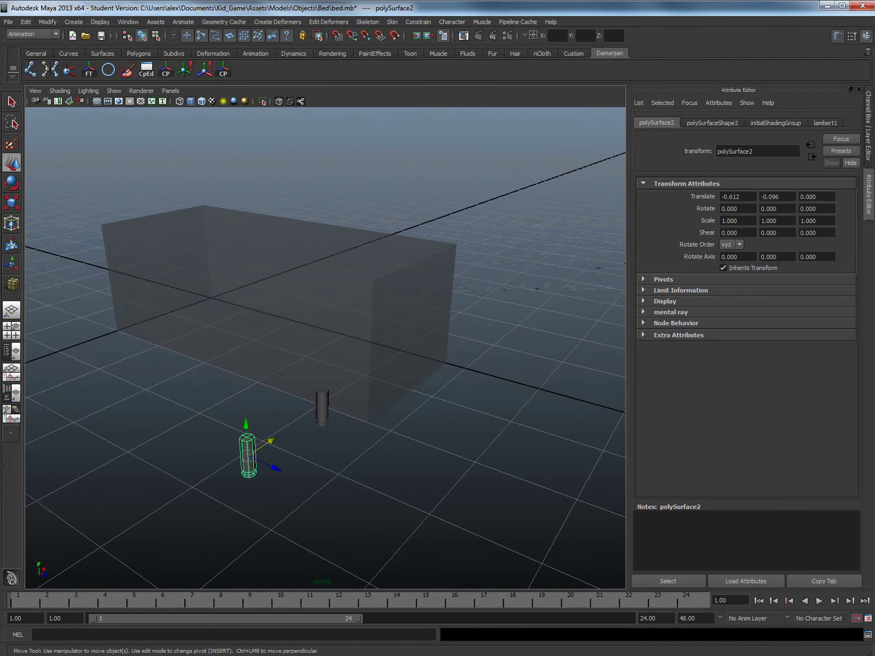
Step: Check the bed frame in the Firefox photo, then create a polygon cube in Maya and move it to about X -3.09, Z 2.06
key("alt+Tab")
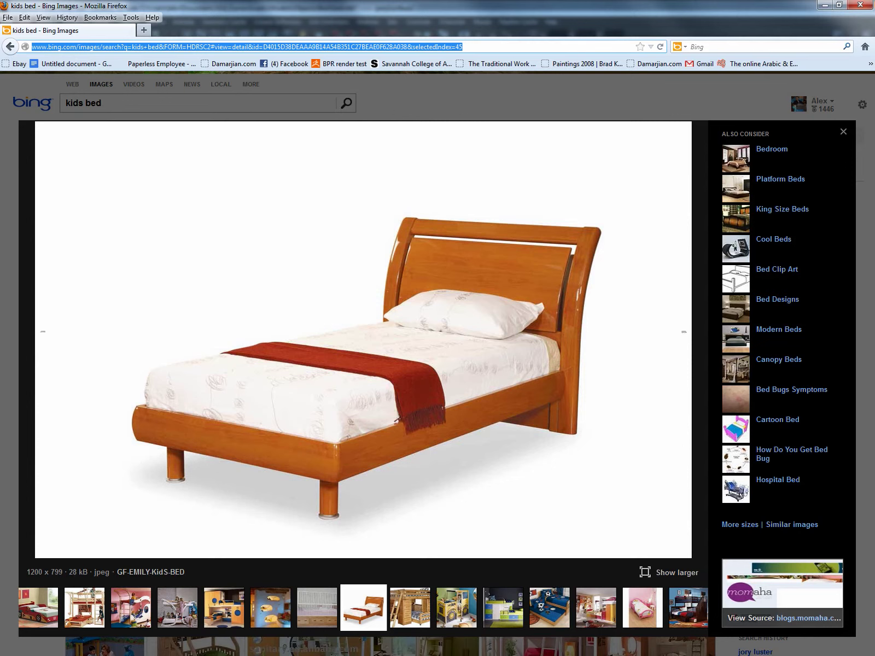
key("alt+Tab")
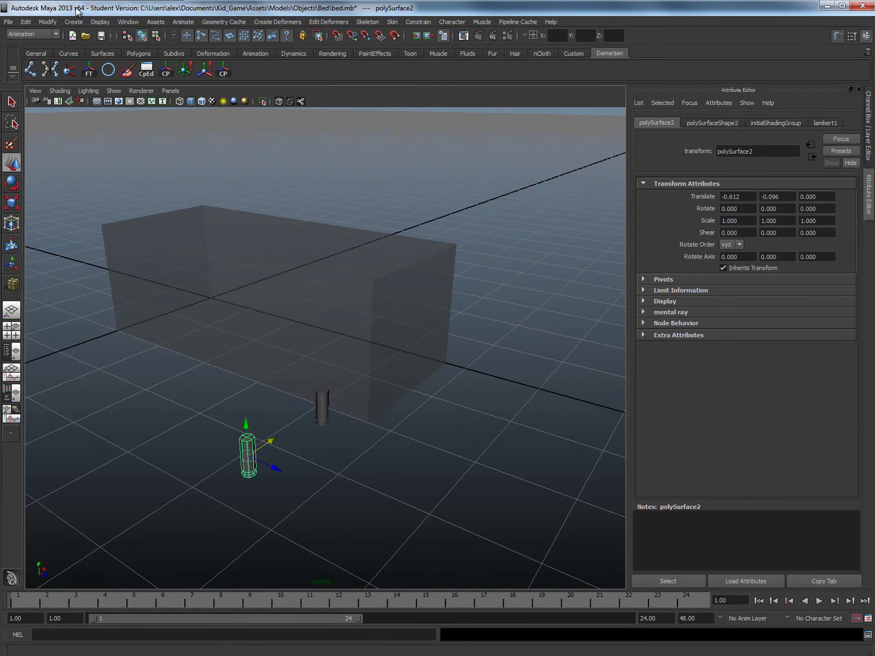
left_click(73, 22)
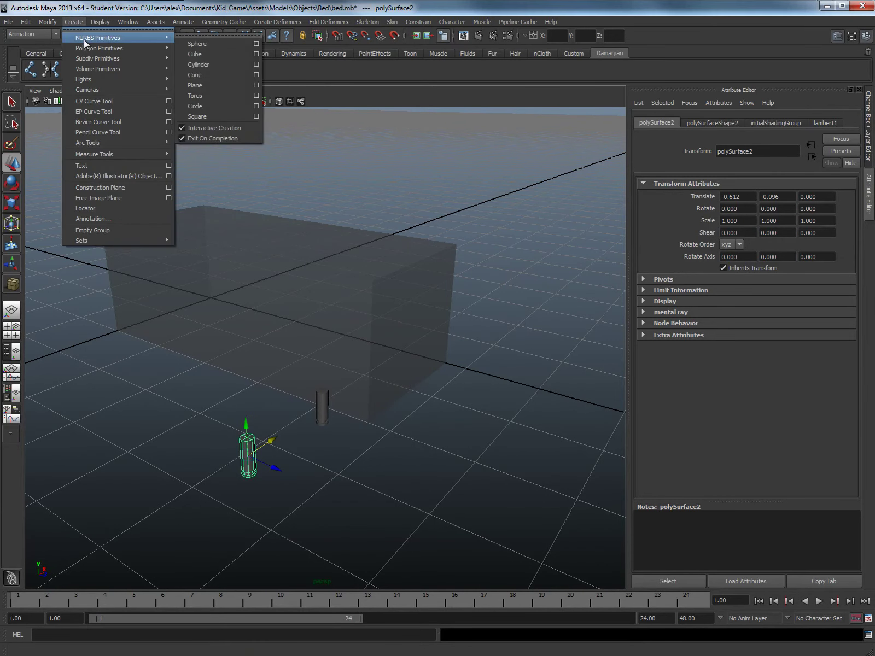
mouse_move(140, 49)
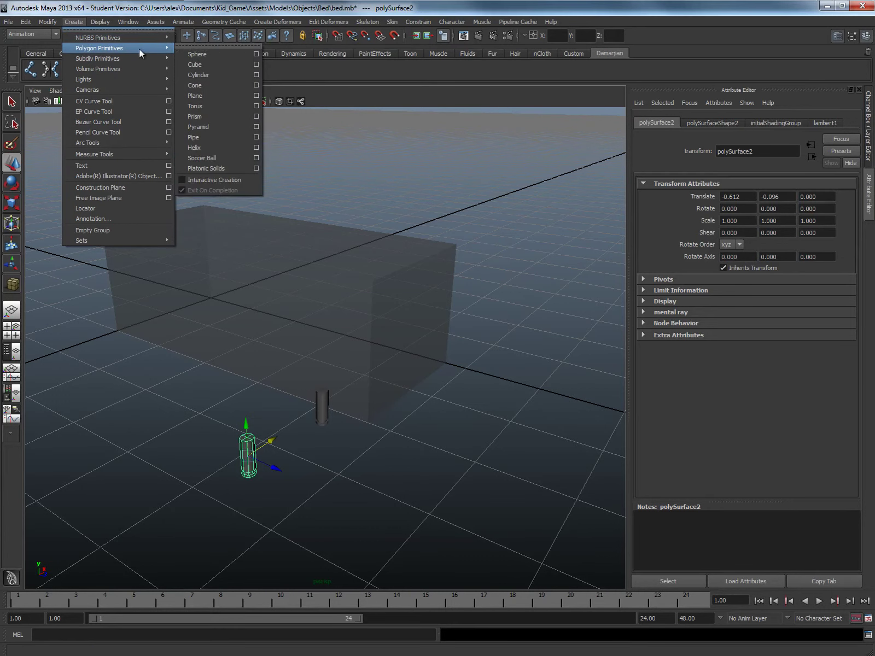
left_click(193, 65)
scroll(209, 451, "down", 4)
left_click_drag(236, 403, 260, 417, "alt")
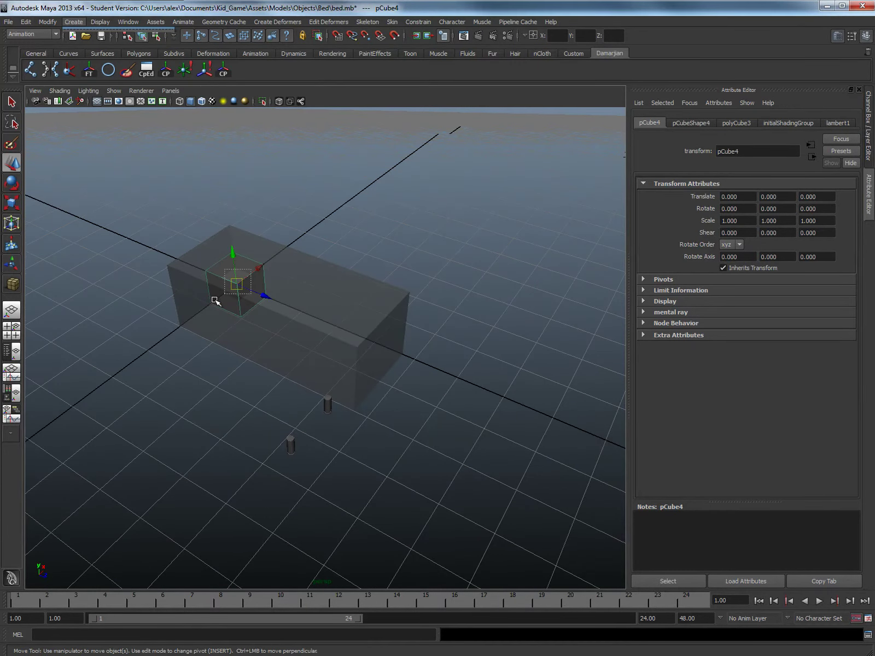
left_click_drag(256, 268, 256, 383)
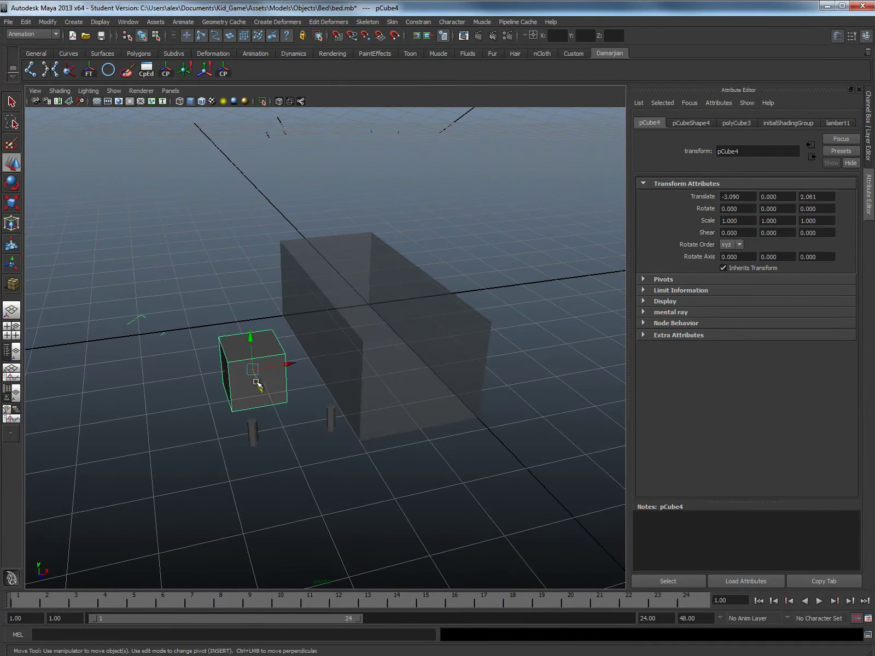
Step: Scale the cube into a flat slab, about 1.8 in X, 0.309 in Y and 2.804 in Z
key("r")
left_click_drag(253, 331, 329, 342)
left_click(289, 407)
key("w")
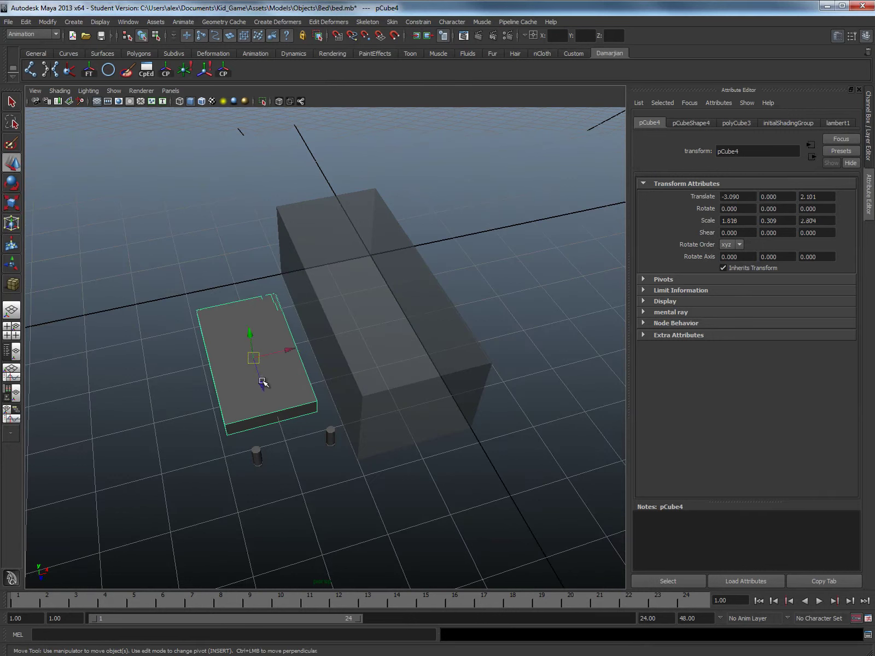
Step: Place the slab on top of the two legs at about X -2.96, Y 0.433, and reduce its X scale to about 1.584
left_click_drag(263, 382, 343, 326)
scroll(382, 350, "up", 3)
left_click_drag(417, 373, 386, 375, "alt")
scroll(387, 375, "up", 4)
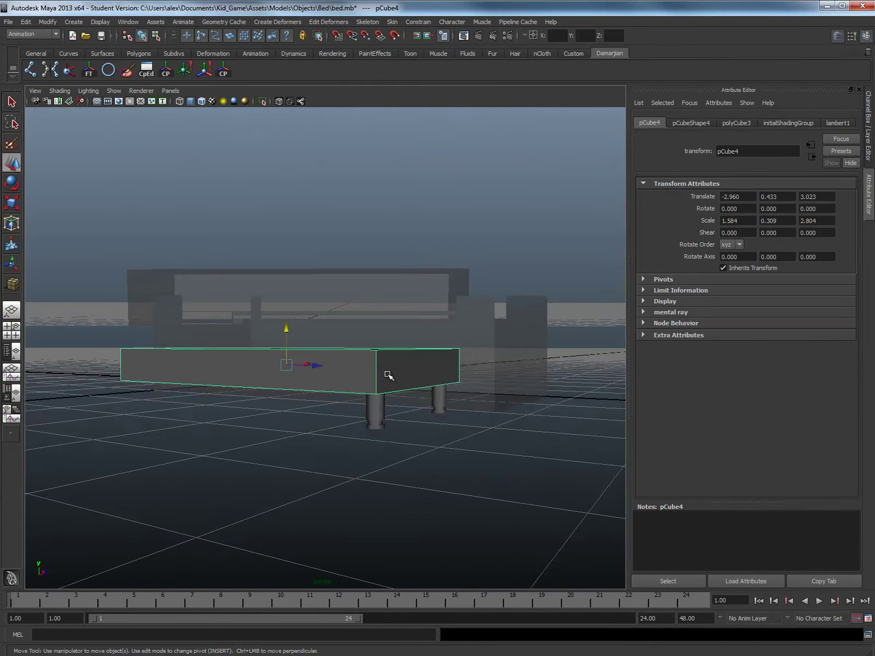
left_click_drag(307, 395, 354, 403, "alt")
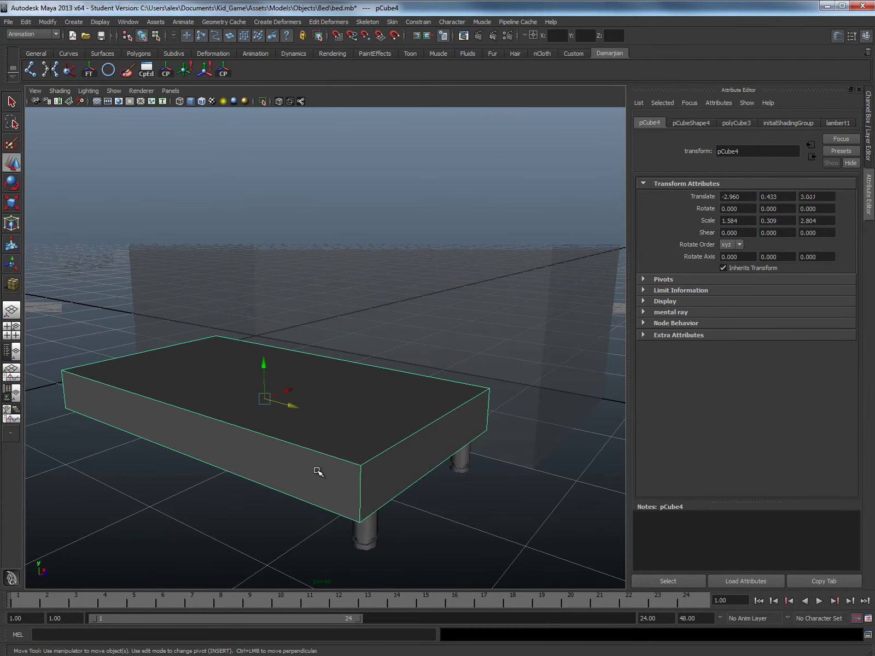
Step: Duplicate the bed frame slab as a mattress at about Y 0.653, scaled to about 1.4, 0.273 and 2.479
key("ctrl+d")
left_click_drag(264, 365, 238, 388)
key("r")
key("f")
key("w")
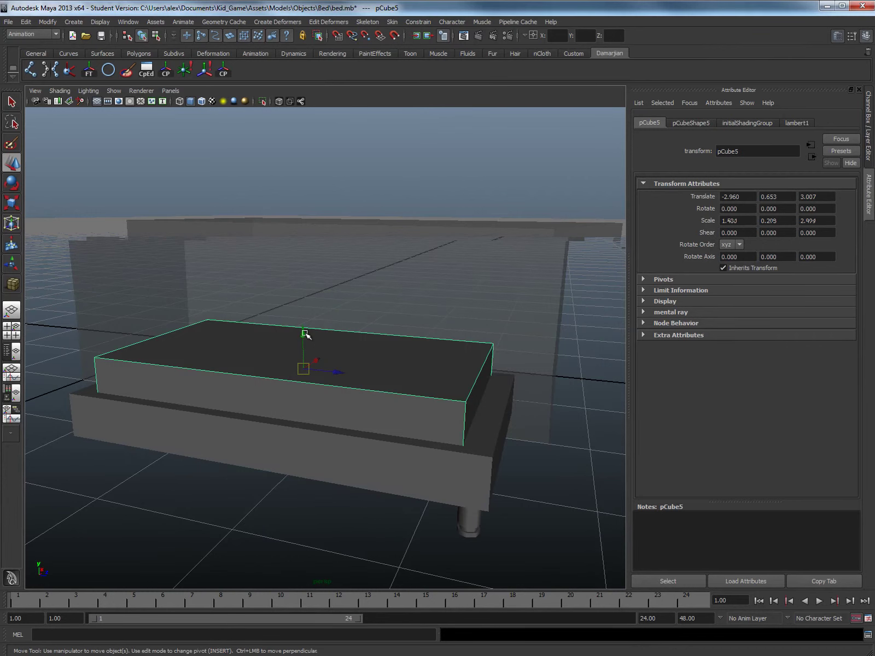
Step: Duplicate the mattress and shape the copy into a pillow scaled 0.65, 0.273, 0.368, placed at about Y 0.976, Z 2.047
key("ctrl+d")
left_click_drag(305, 334, 302, 288)
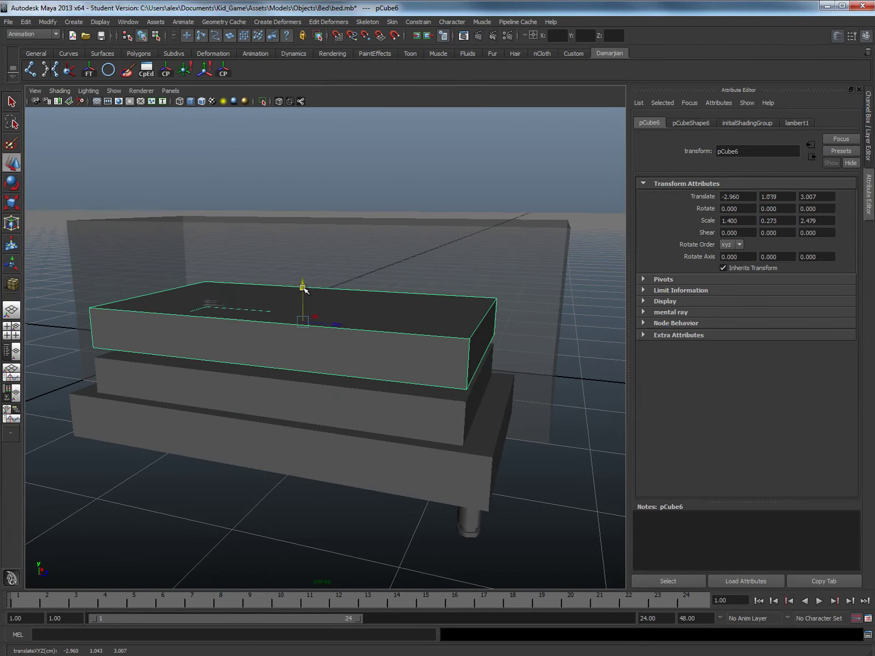
key("r")
left_click_drag(347, 327, 276, 429)
key("w")
Step: Duplicate the pillow, move the copy to about Z 1.553, and scale it into a headboard of about 1.491, 0.83 and 0.15
key("ctrl+d")
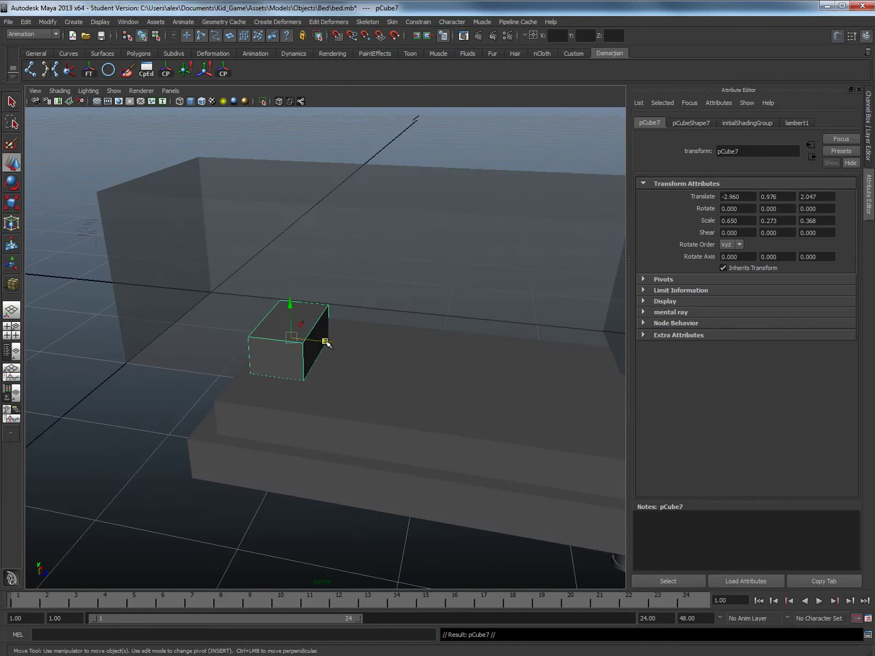
left_click_drag(325, 342, 339, 380)
key("r")
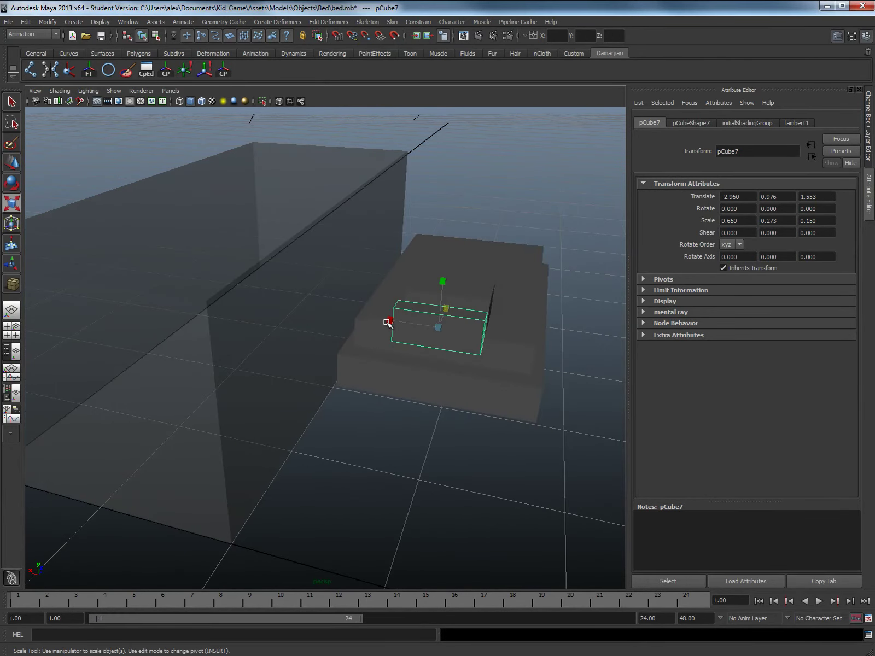
left_click_drag(390, 320, 342, 309)
left_click_drag(442, 280, 368, 258)
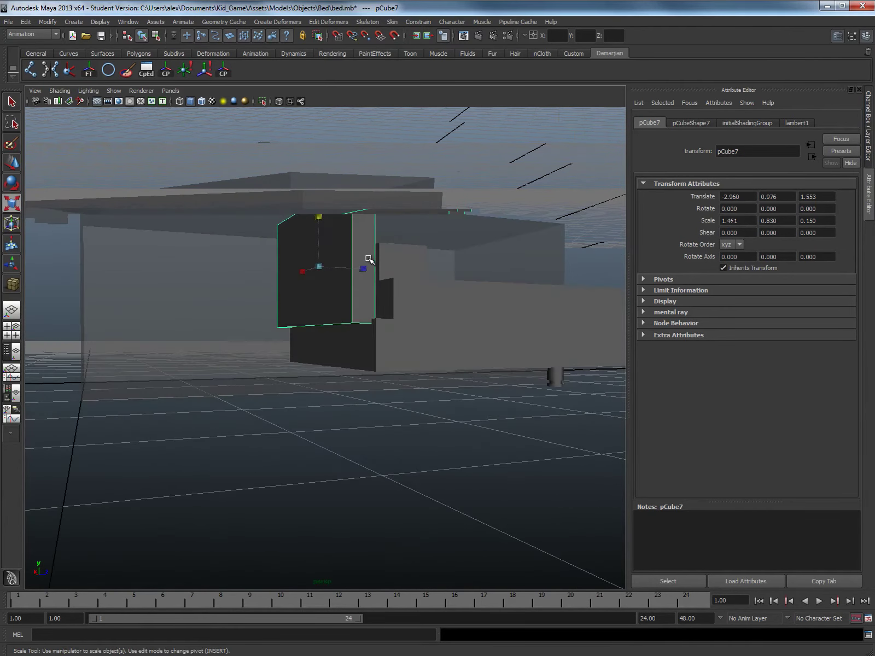
Step: Select the headboard's bottom vertices and lower them in the side view to the ground grid, at about Y -0.004
right_click_drag(364, 234, 218, 280)
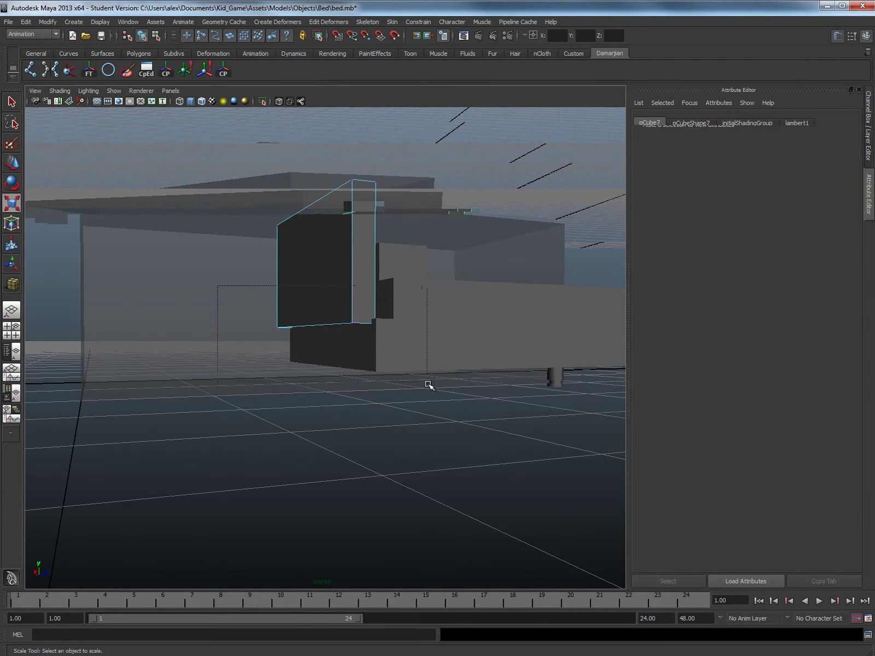
left_click_drag(428, 385, 386, 351)
key("w")
left_click_drag(464, 385, 443, 376, "alt")
left_click_drag(457, 367, 453, 375)
left_click_drag(382, 377, 335, 363, "alt")
key("space")
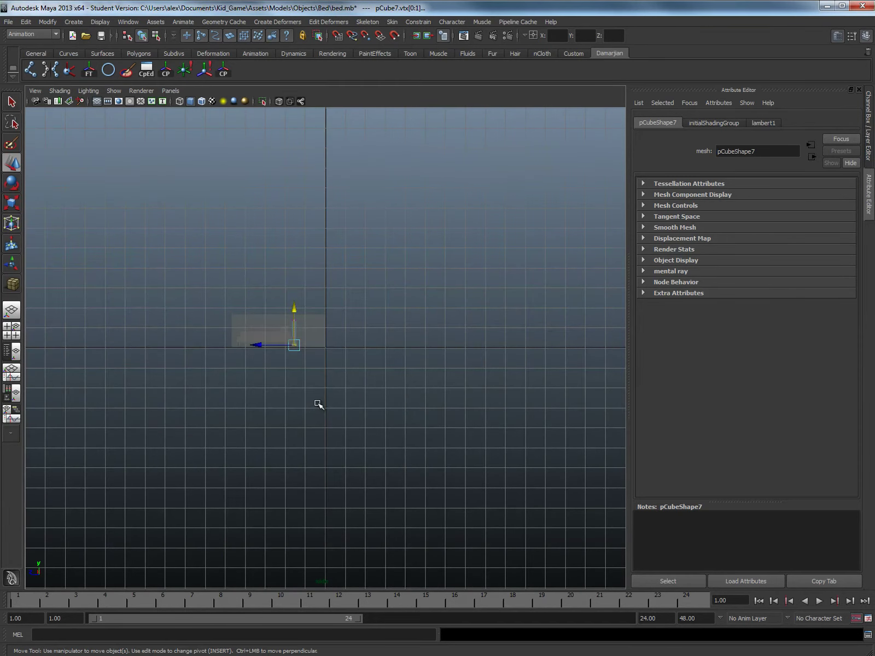
scroll(285, 379, "up", 14)
middle_click_drag(224, 333, 454, 343, "alt")
scroll(383, 336, "up", 1)
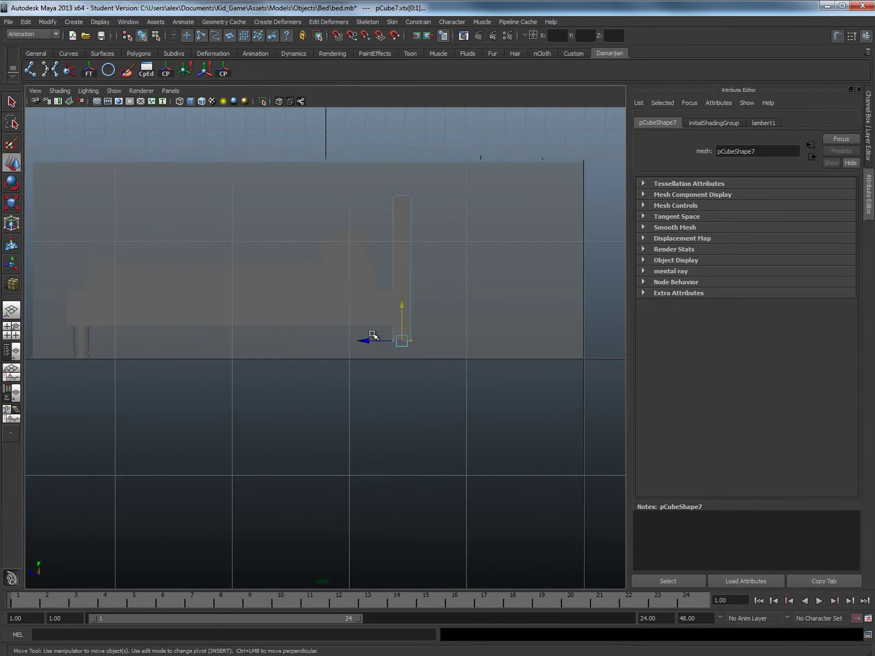
middle_click_drag(373, 335, 409, 345, "alt")
left_click_drag(438, 318, 438, 317)
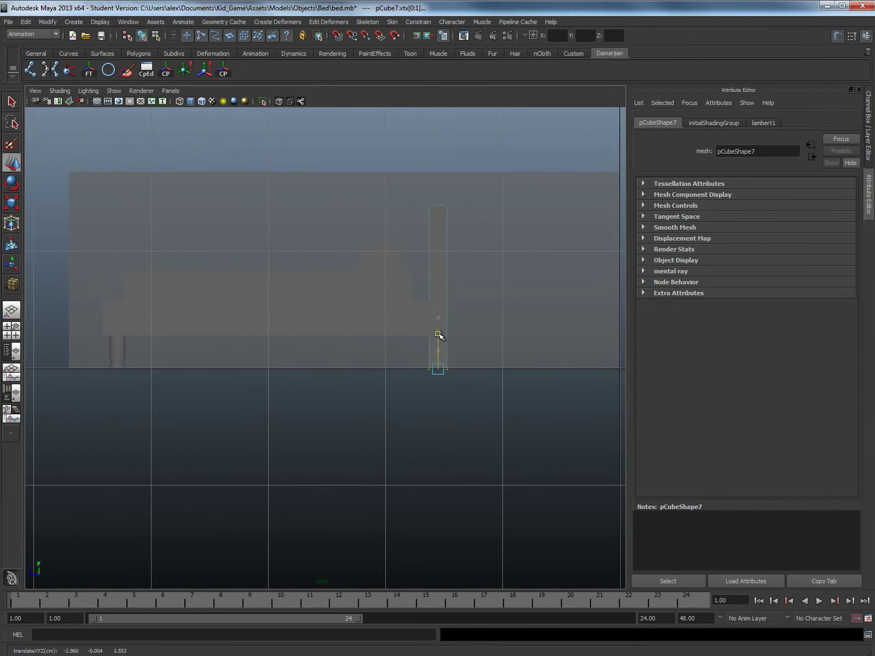
Step: Raise the headboard's top vertices to about Y 1.424 and return to the perspective view
left_click_drag(421, 190, 484, 237)
left_click_drag(439, 170, 439, 169)
key("space")
left_click_drag(421, 339, 434, 284)
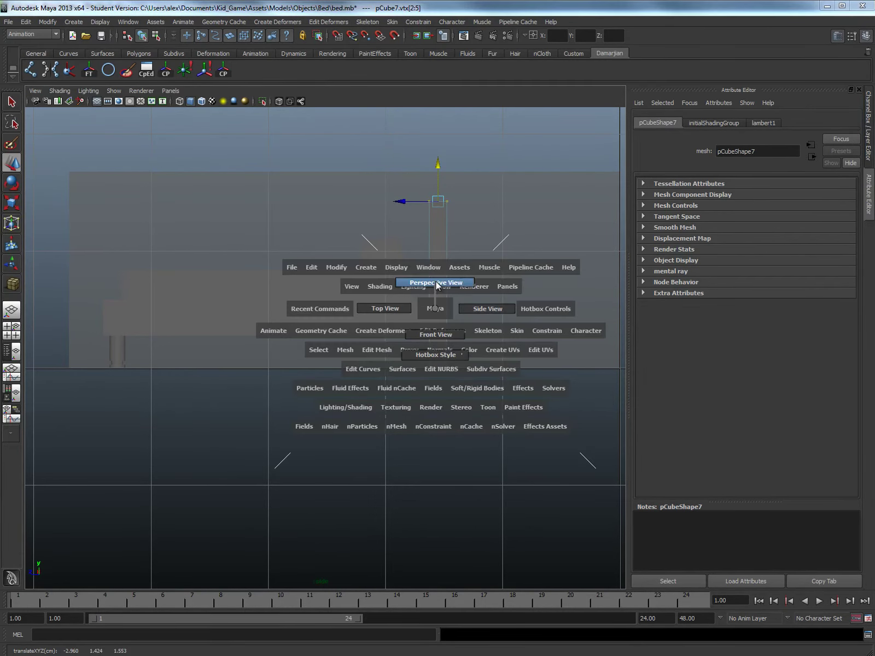
Step: Widen the headboard by moving its side vertices to about X -3.736 and X -2.135, and return to object mode
left_click_drag(284, 302, 223, 290, "alt")
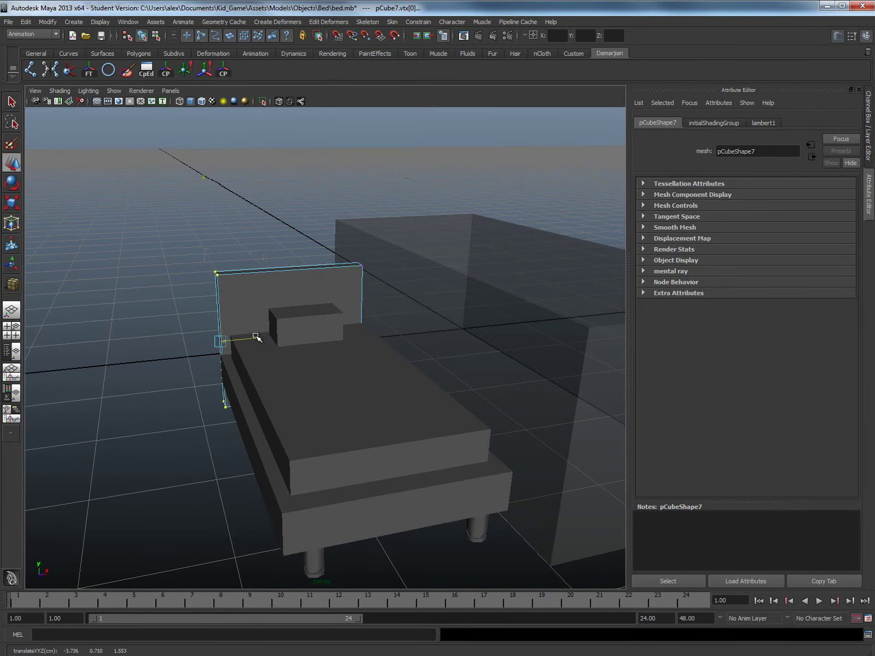
left_click_drag(332, 352, 429, 410, "alt")
left_click_drag(429, 410, 469, 329, "alt")
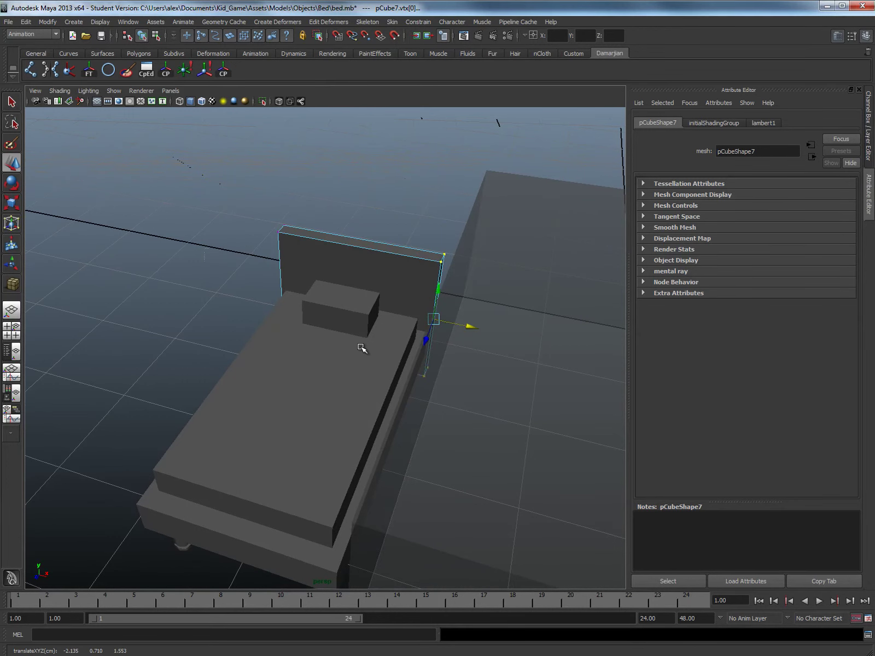
right_click_drag(361, 323, 268, 356)
left_click_drag(268, 355, 320, 361, "alt")
Step: Select all the bed parts and shift them along X away from the transparent block, bringing the pillow to about X -3.628
left_click_drag(255, 270, 329, 502)
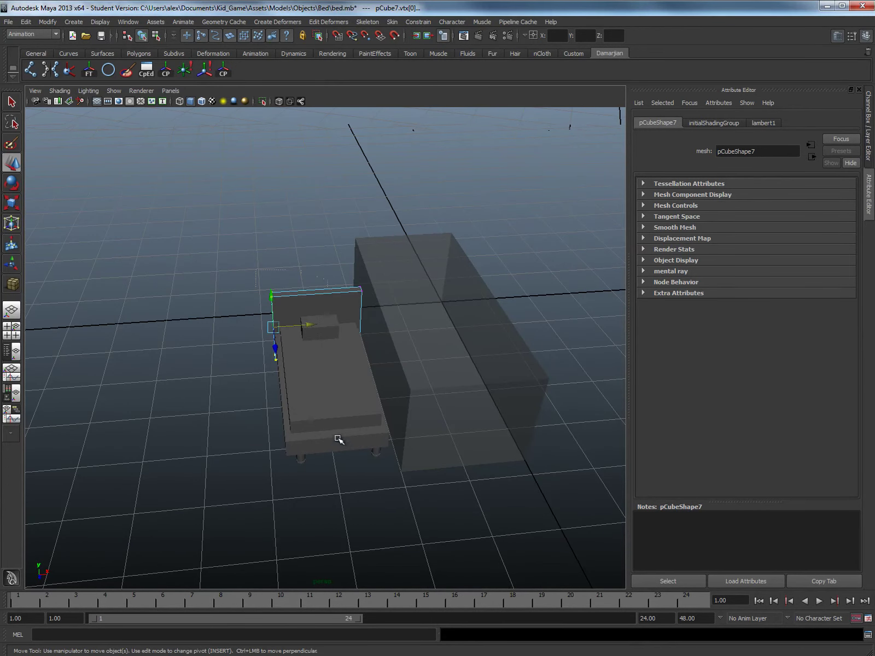
left_click(338, 439)
right_click_drag(338, 431, 380, 413)
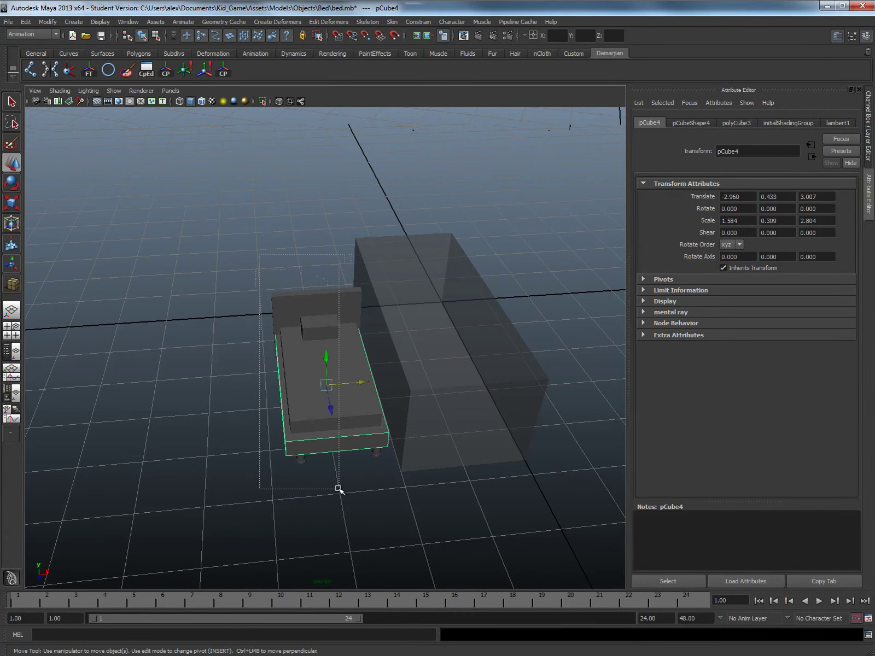
left_click_drag(339, 489, 339, 490)
left_click_drag(377, 453, 356, 445, "alt")
left_click_drag(355, 446, 333, 421, "alt")
scroll(324, 359, "up", 3)
middle_click_drag(299, 355, 359, 363, "alt")
left_click_drag(359, 363, 345, 368, "alt")
Step: Widen the pillow to an X scale of about 0.778
left_click(303, 332)
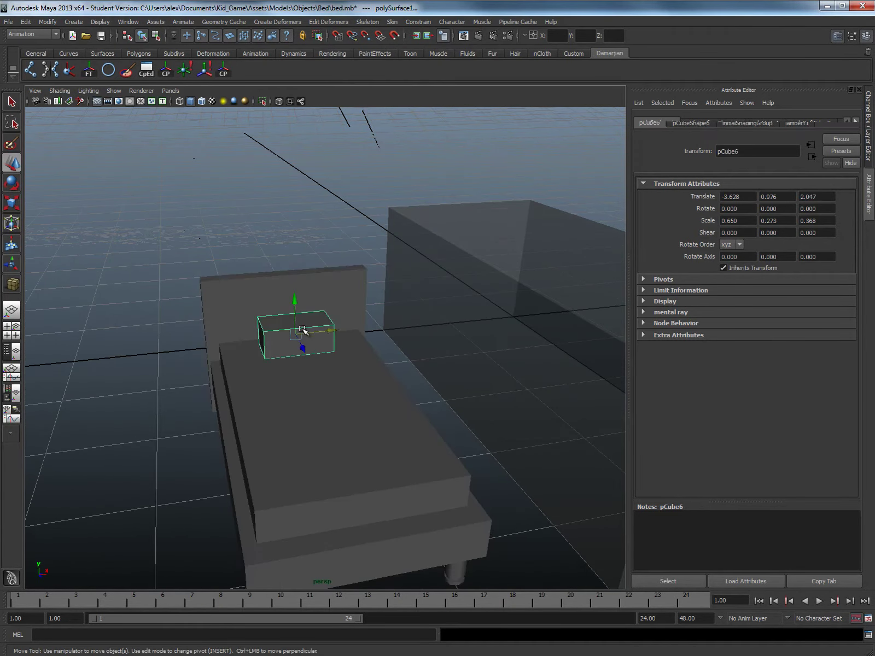
mouse_move(306, 335)
left_mouse_down("alt")
mouse_move(297, 342)
mouse_move(358, 328)
mouse_move(352, 353)
mouse_move(367, 297)
mouse_move(345, 318)
mouse_move(444, 310)
mouse_move(315, 326)
left_mouse_up("alt")
key("r")
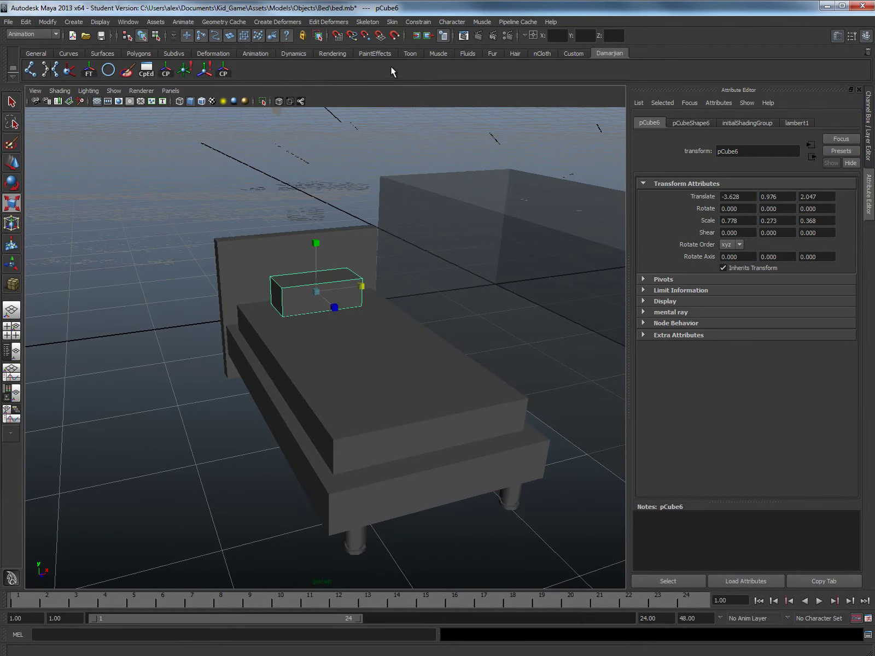
Step: Arrange Maya and the Firefox window with the bed photo side by side, enlarging Firefox to the full screen height
double_click(397, 11)
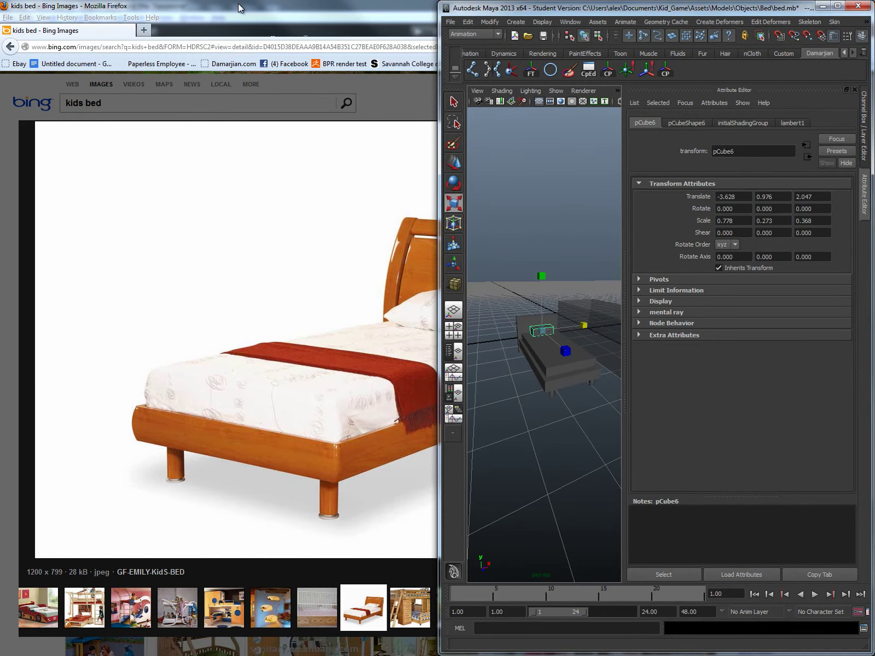
left_click_drag(238, 3, 253, 20)
left_click_drag(554, 137, 426, 147)
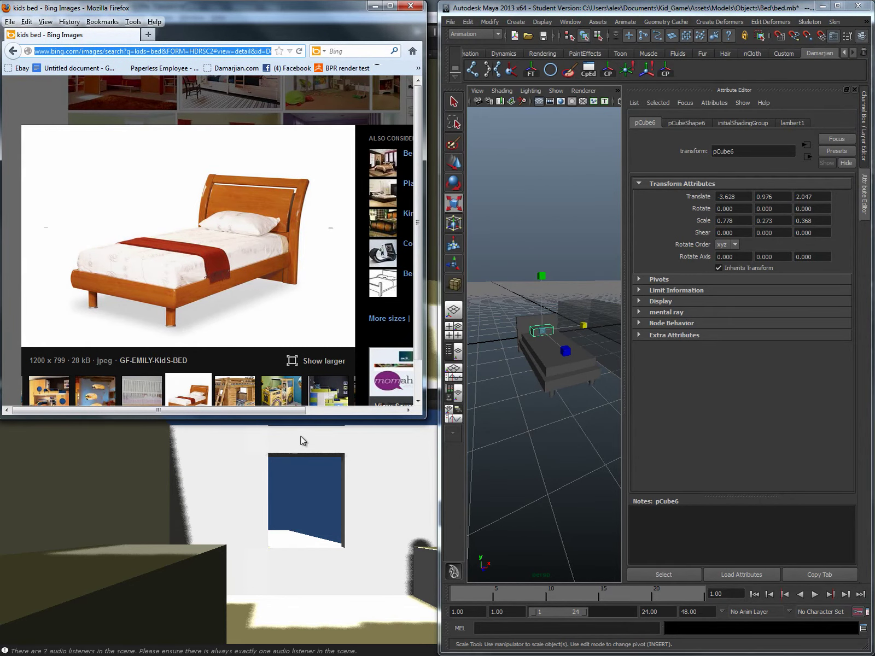
left_click_drag(310, 420, 310, 652)
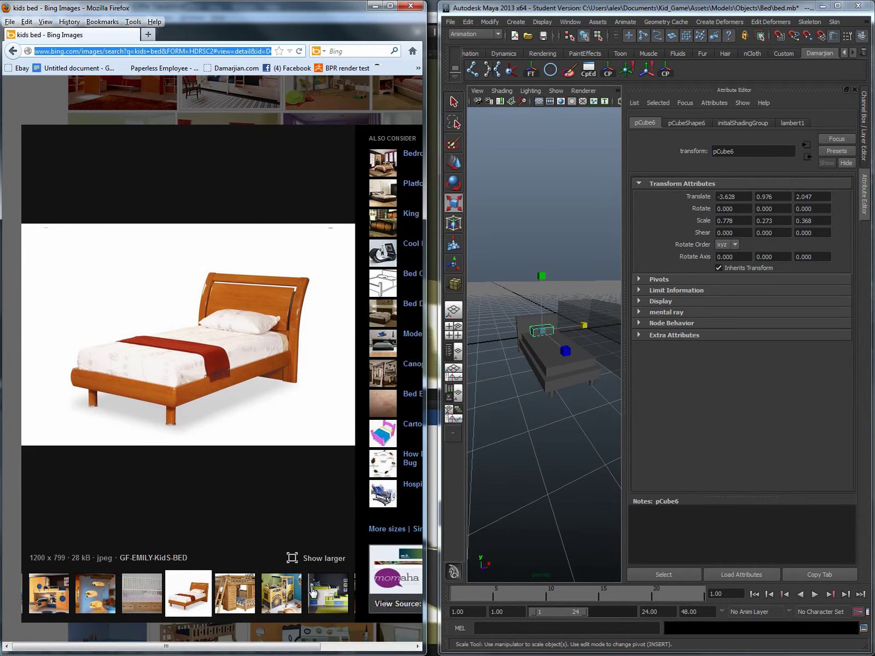
Step: Save the bed photo to the Desktop as the JPG GF-EMILY-KidS-BED and view it in Windows Photo Viewer beside Maya
right_click(219, 325)
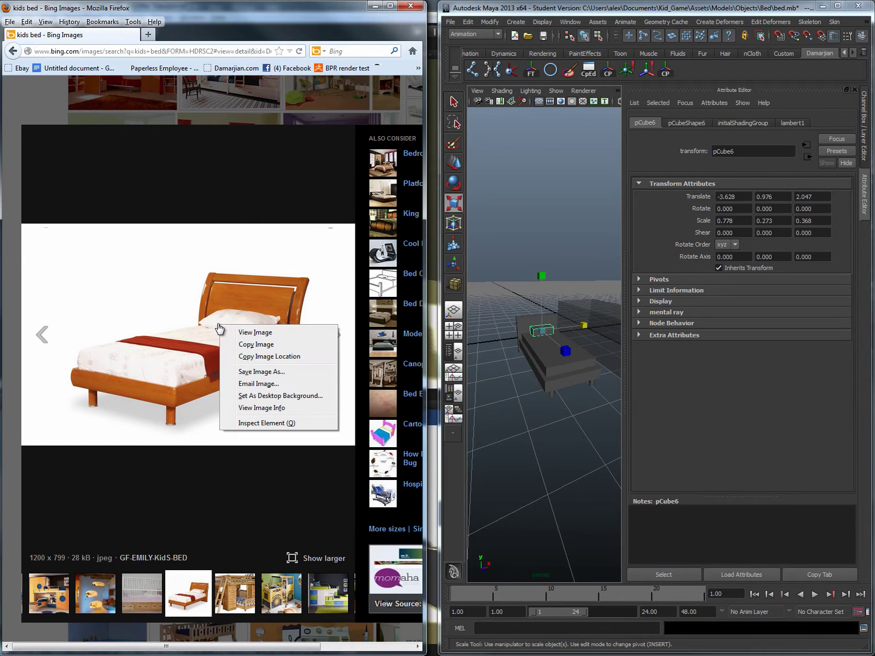
left_click(257, 372)
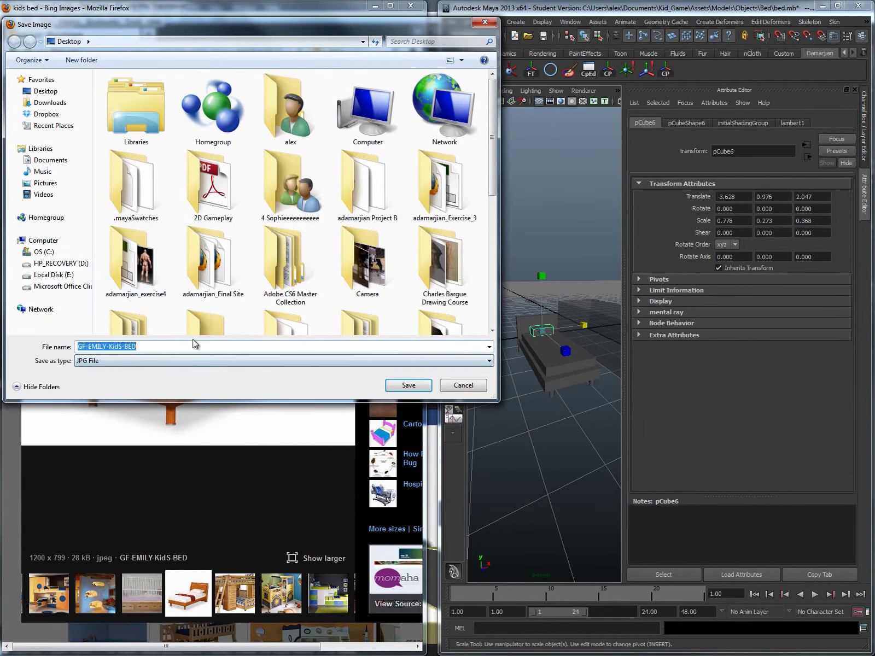
left_click(395, 388)
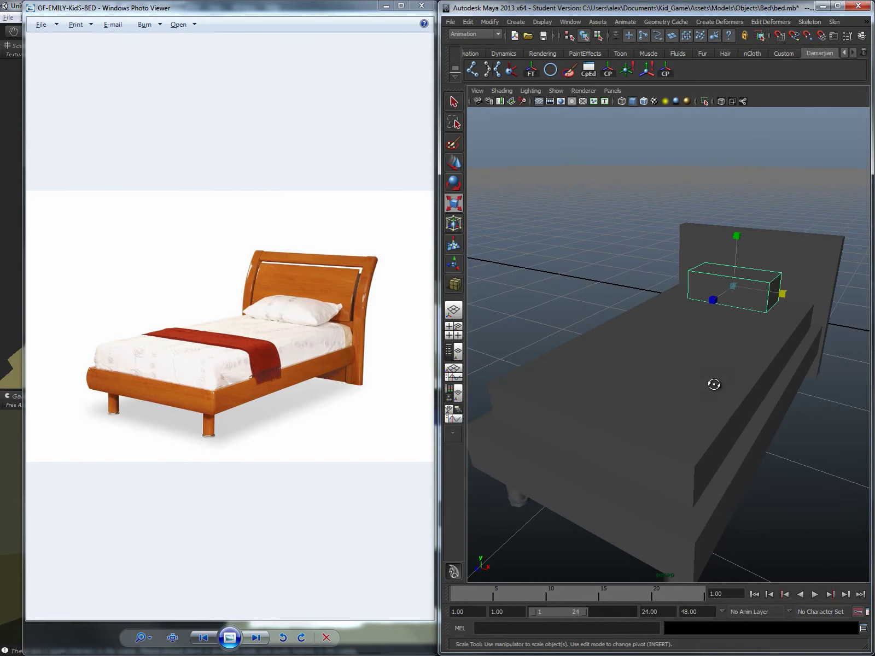
left_click_drag(714, 384, 695, 377, "alt")
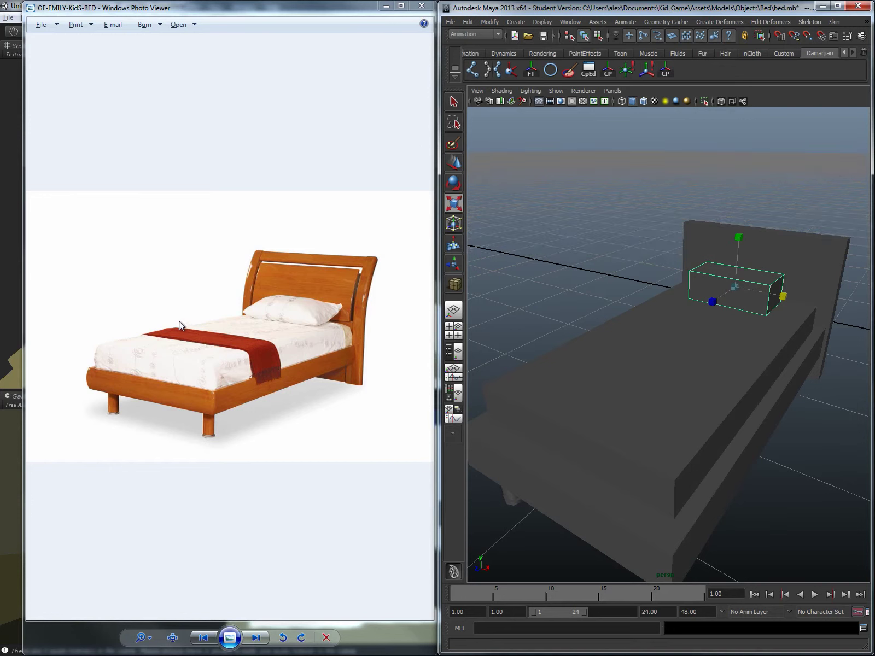
Step: Duplicate the mattress, raise the copy slightly, and scale it into a thin blanket strip about 0.413 in Z
left_click(670, 412)
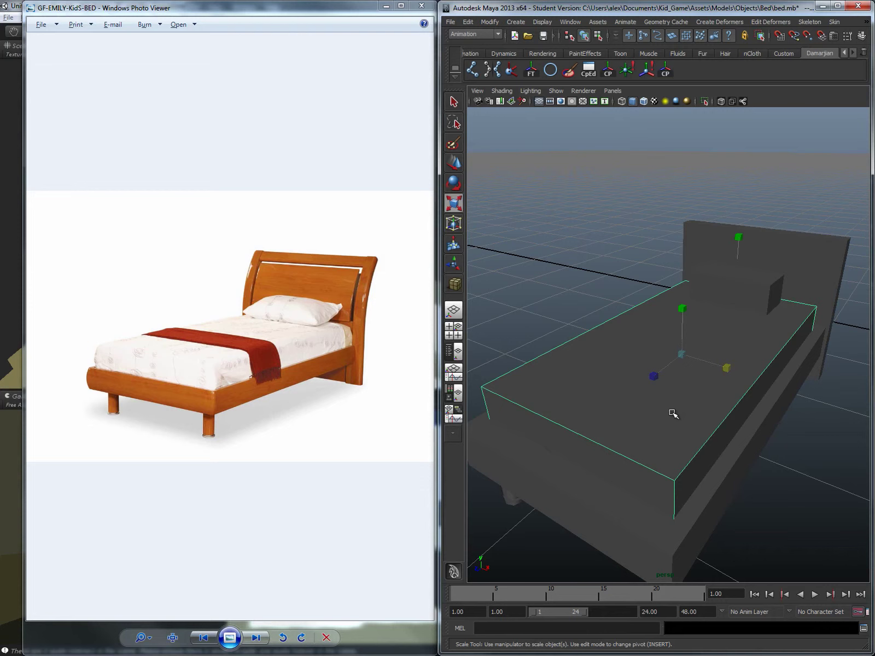
left_click_drag(655, 384, 666, 372)
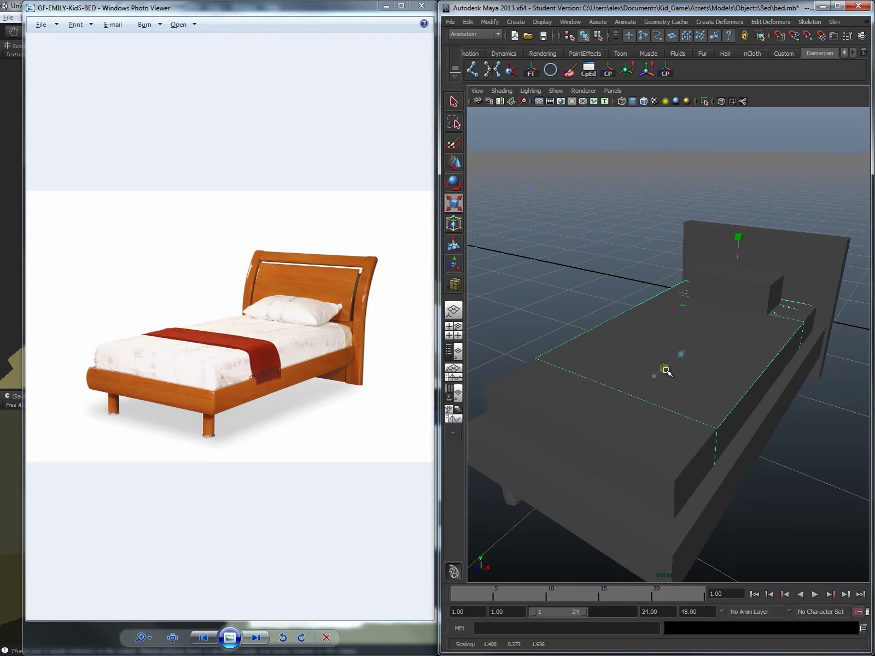
key("w")
left_click_drag(682, 314, 684, 302)
key("r")
left_click_drag(654, 356, 637, 369)
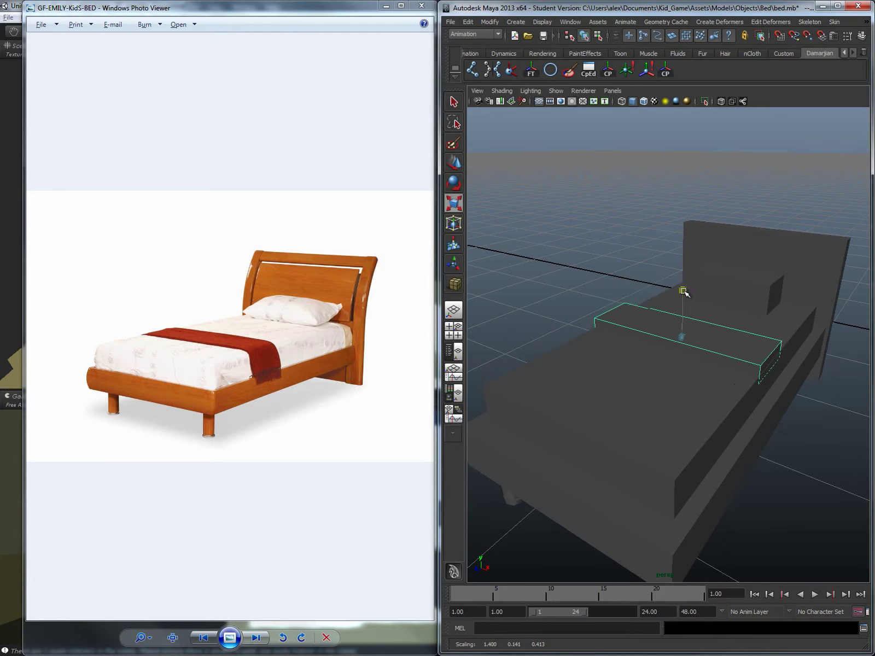
left_click_drag(684, 291, 687, 316)
Step: Move the blanket strip toward the foot of the bed and adjust its height on top of the mattress
key("w")
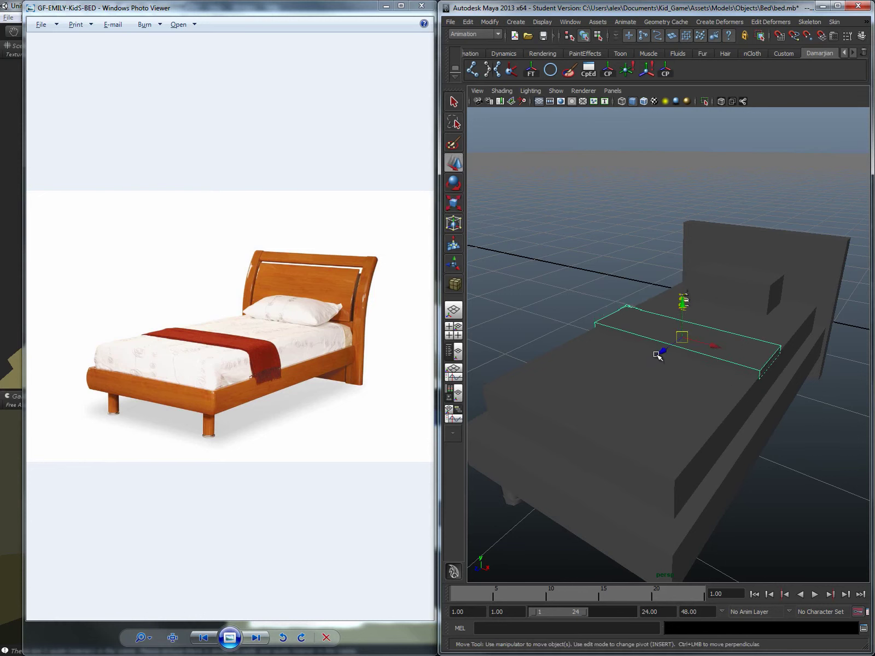
left_click_drag(661, 357, 632, 377)
left_click_drag(649, 319, 648, 315)
mouse_move(629, 373)
left_mouse_down()
mouse_move(650, 357)
mouse_move(681, 357)
mouse_move(643, 363)
left_mouse_up()
Step: Select the blanket strip's two end faces and extrude them outward past the mattress sides
right_click_drag(768, 355, 767, 334)
left_click(773, 365)
left_click_drag(650, 390, 694, 361, "alt")
right_click(679, 348, "shift")
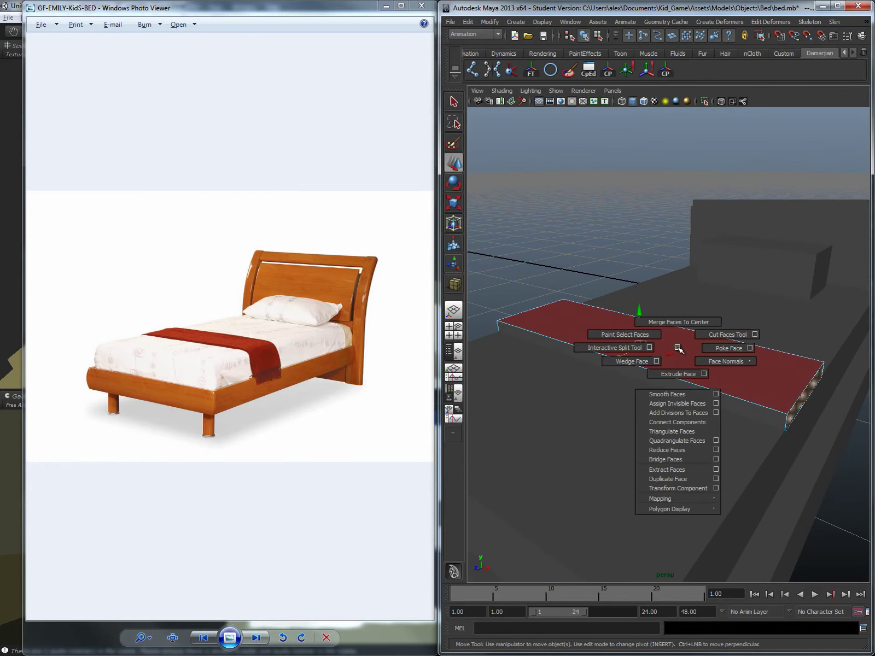
right_click_drag(678, 365, 677, 367, "shift")
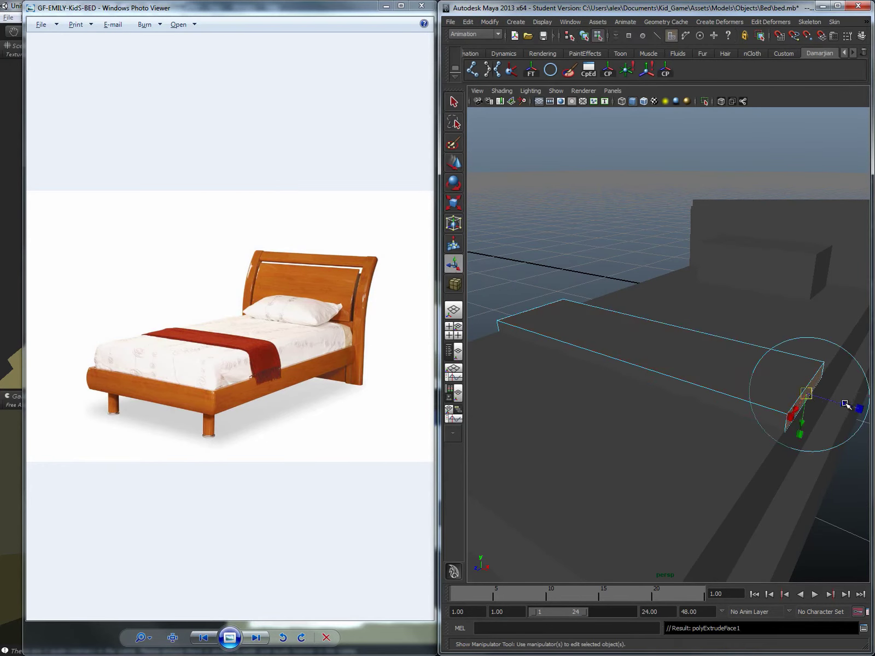
left_click_drag(846, 405, 764, 366)
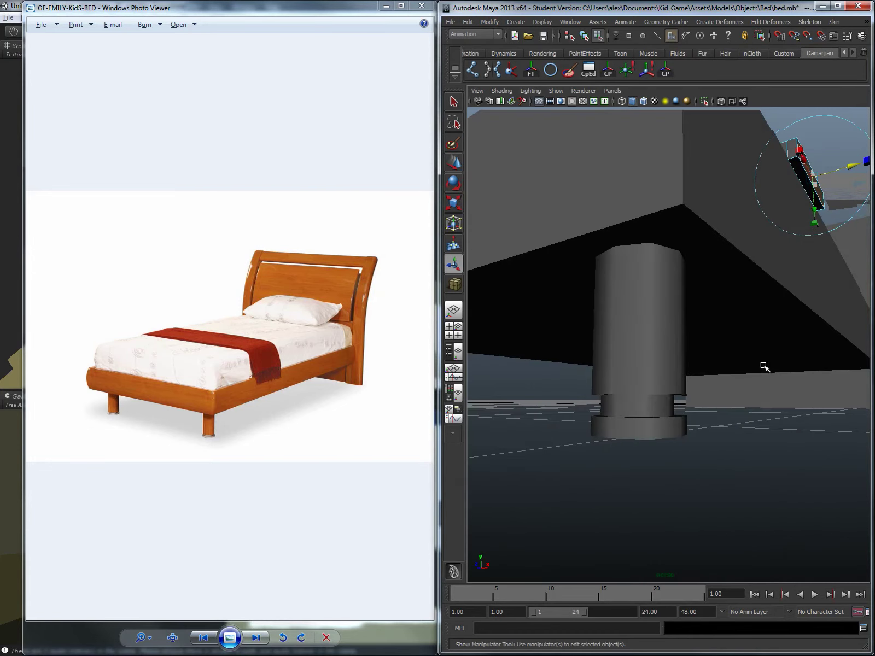
Step: Extrude the undersides of the blanket's overhanging ends downward to form flaps along the mattress sides
left_click_drag(790, 177, 698, 298, "alt")
scroll(678, 301, "down", 10)
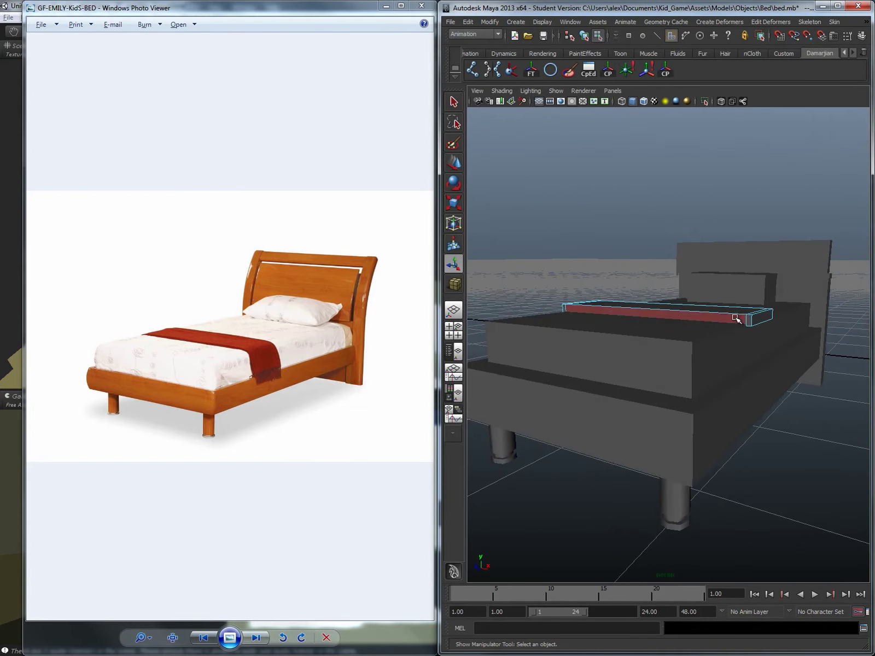
right_click_drag(757, 322, 746, 350, "shift")
left_click_drag(746, 350, 728, 317, "alt")
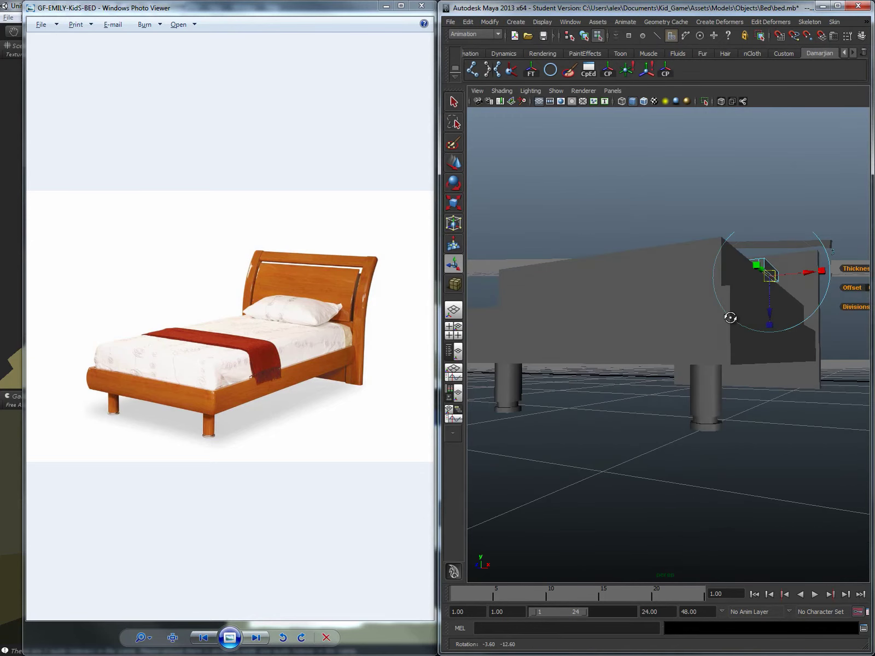
left_click_drag(619, 332, 692, 352, "alt")
left_click_drag(763, 373, 721, 407, "alt")
key("f")
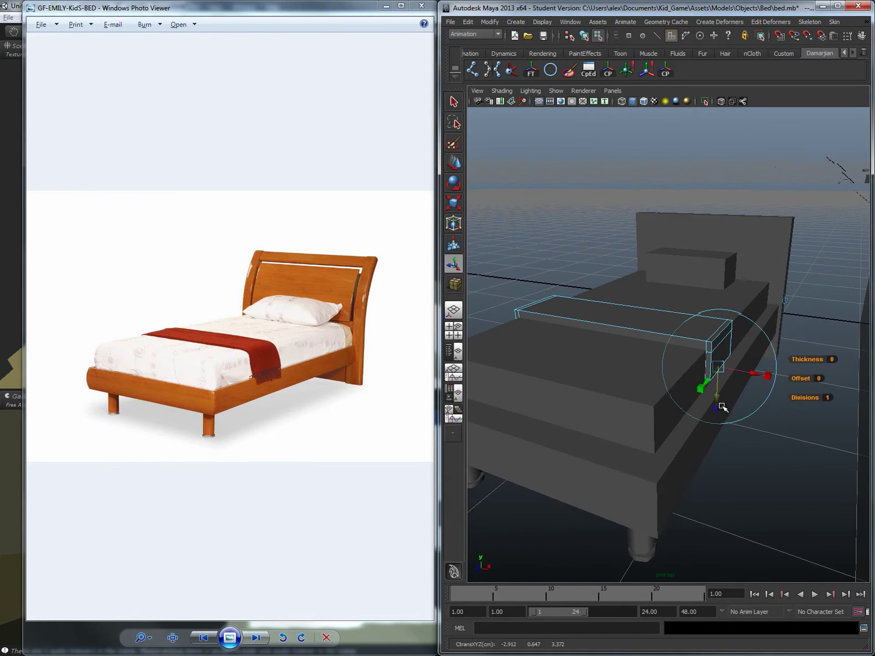
Step: Select the bottom vertices of both blanket flaps and scale them outward so the flaps flare slightly
right_click(641, 325)
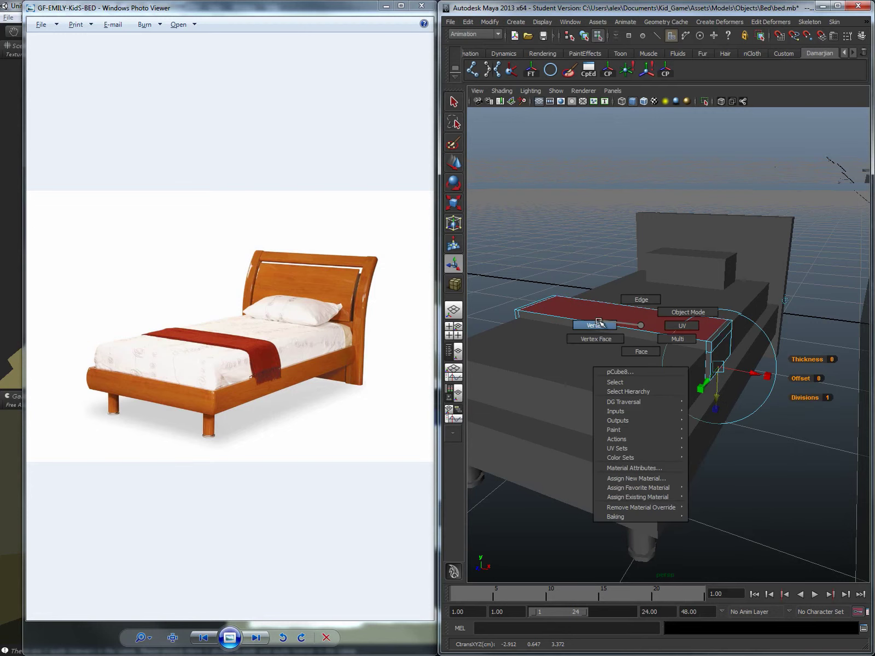
left_click_drag(641, 325, 637, 348, "alt")
left_click_drag(699, 336, 725, 373, "alt")
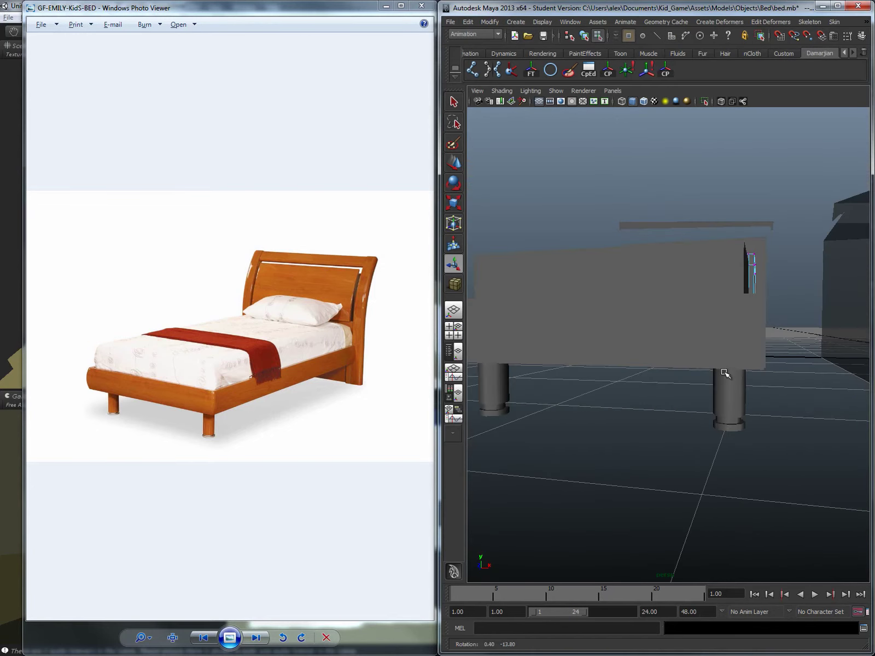
right_click_drag(707, 289, 734, 318, "alt")
mouse_move(734, 319)
left_mouse_down("alt")
mouse_move(703, 322)
mouse_move(676, 359)
left_mouse_up("alt")
key("4")
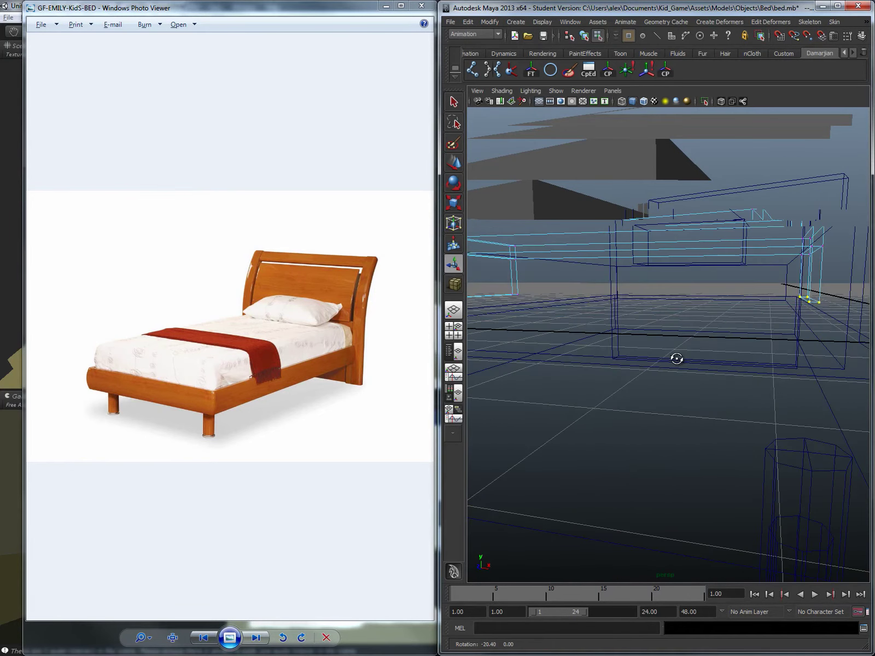
left_click_drag(832, 330, 721, 355, "alt")
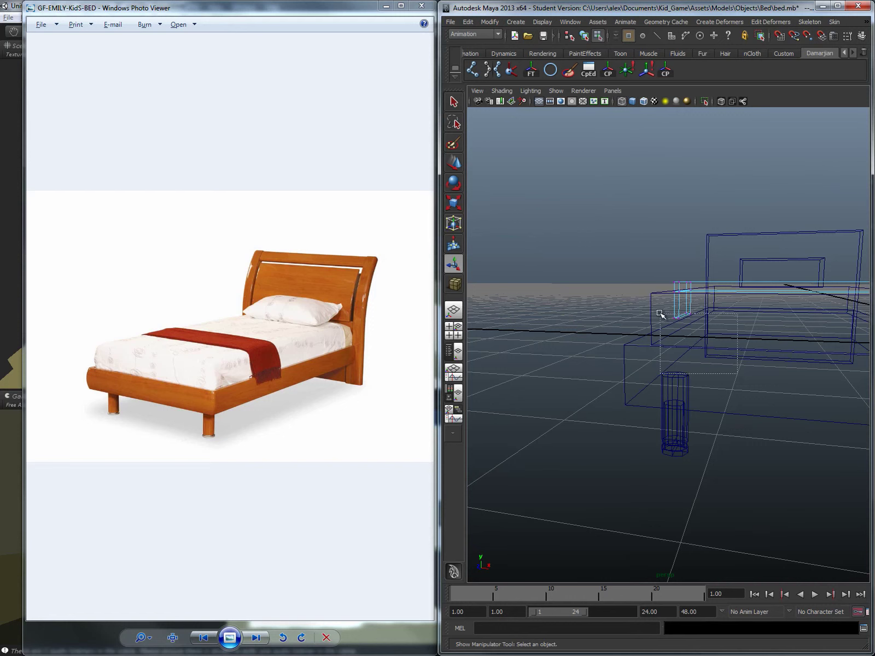
left_click_drag(731, 330, 705, 327, "alt")
key("r")
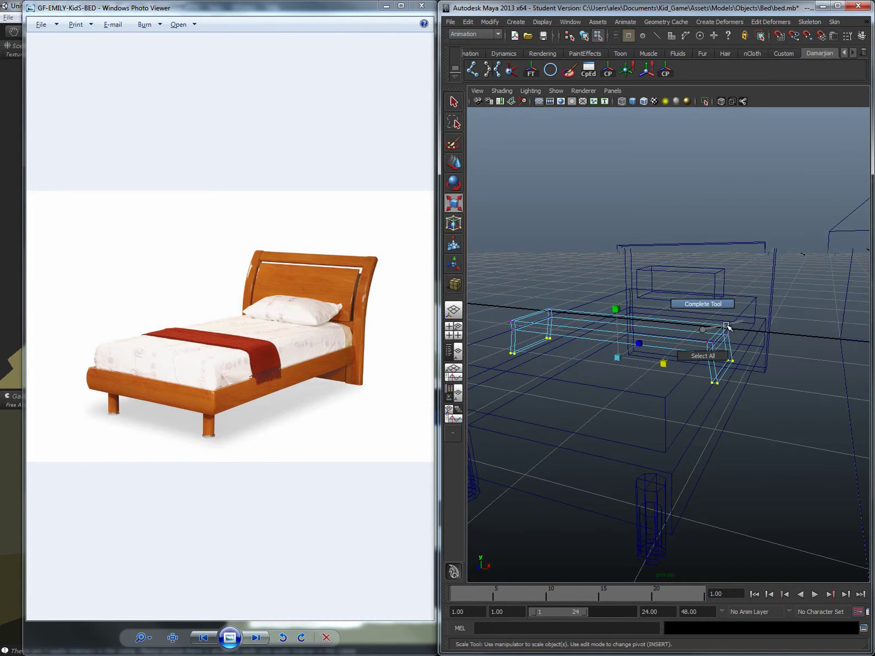
key("5")
right_click_drag(739, 327, 755, 318)
Step: Smooth the pillow box into a rounded shape and scale its depth along Z
left_click_drag(670, 352, 681, 325, "alt")
left_click(611, 353)
left_click(683, 294)
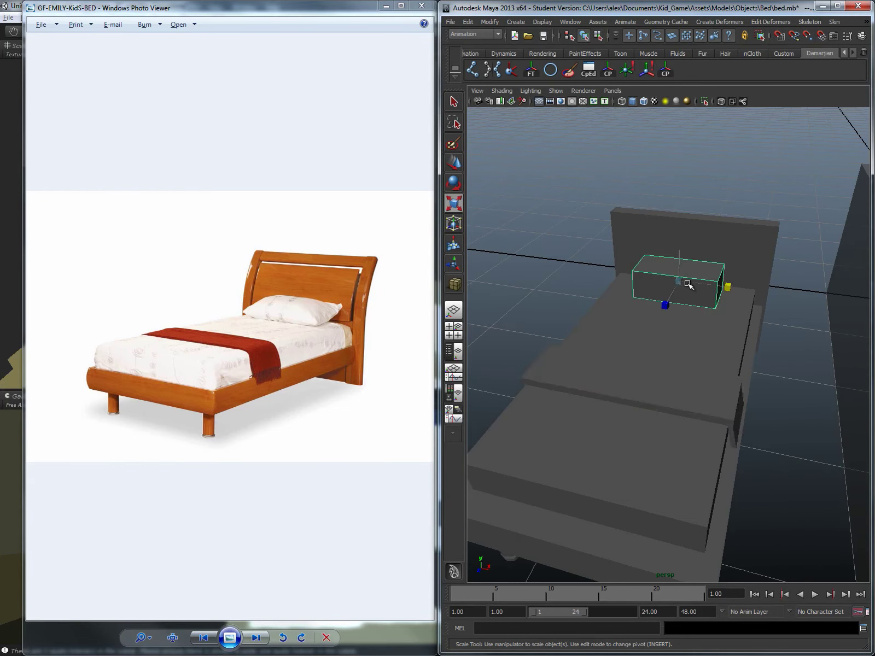
right_click_drag(704, 275, 688, 330, "shift")
right_click_drag(697, 286, 721, 272)
left_click_drag(684, 281, 698, 354, "alt")
scroll(681, 317, "up", 4)
right_click_drag(697, 353, 698, 350)
key("r")
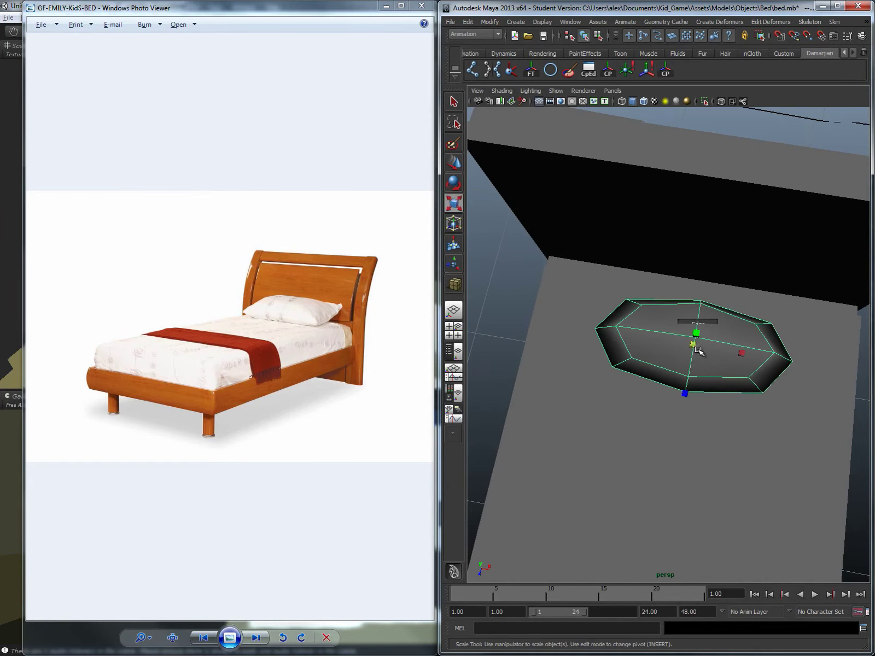
left_click_drag(686, 401, 670, 404)
Step: Scale the vertices at both ends of the pillow to give it squarer, fuller corners
right_click_drag(654, 310, 623, 283)
left_click_drag(664, 449, 683, 404)
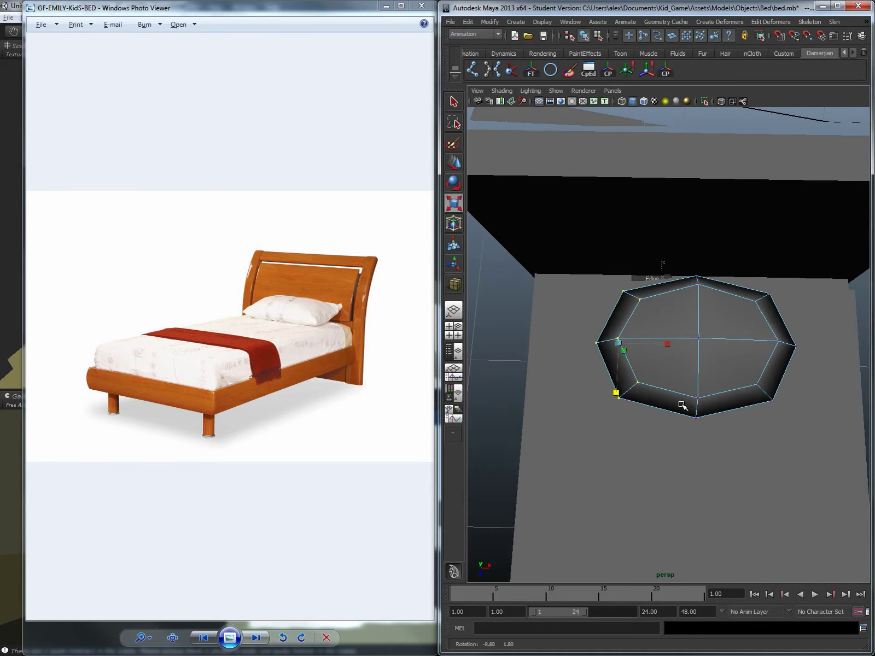
left_click_drag(746, 271, 810, 430)
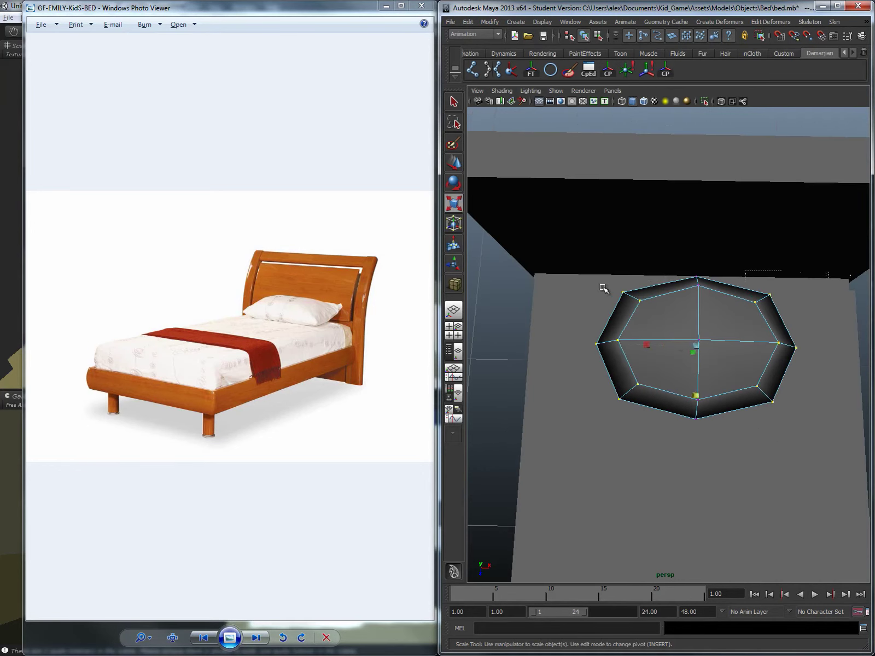
left_click_drag(671, 344, 659, 346)
left_click_drag(746, 272, 749, 344)
right_click_drag(726, 322, 765, 308)
left_click_drag(765, 308, 752, 266, "alt")
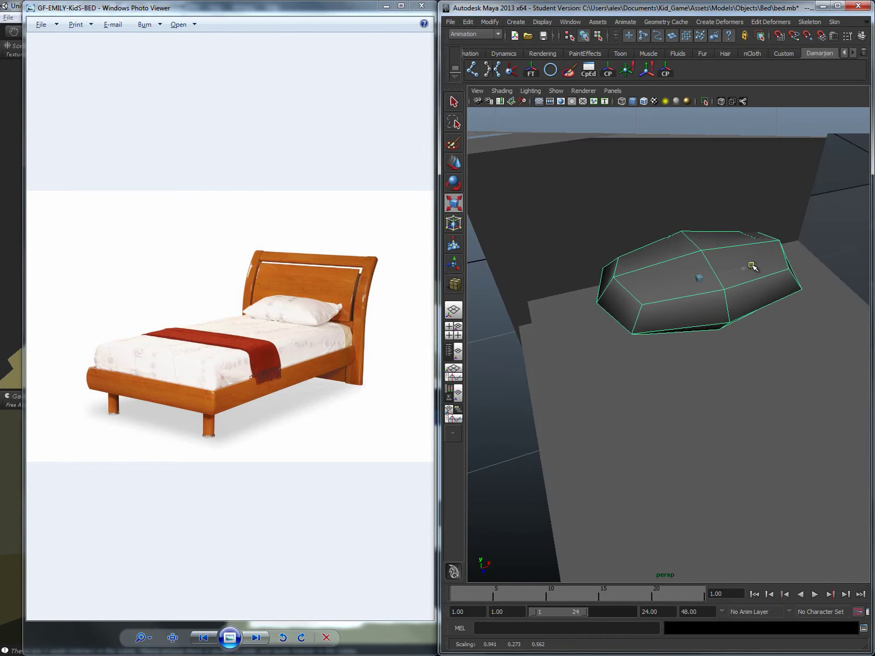
Step: Resize the pillow and tilt it into place on the mattress so it leans against the headboard
left_click_drag(704, 236, 698, 271)
key("e")
key("w")
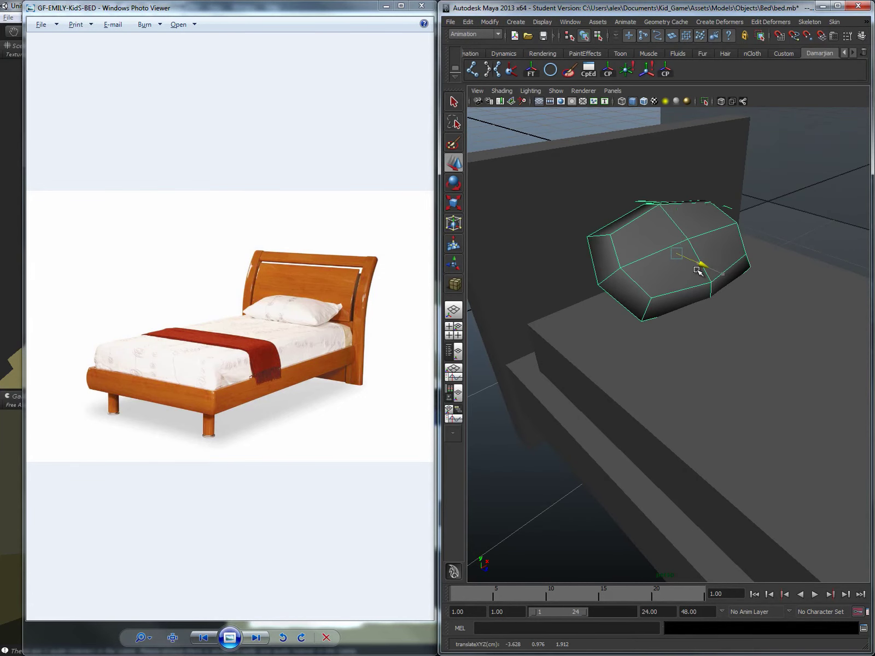
key("e")
left_click_drag(707, 230, 612, 279, "alt")
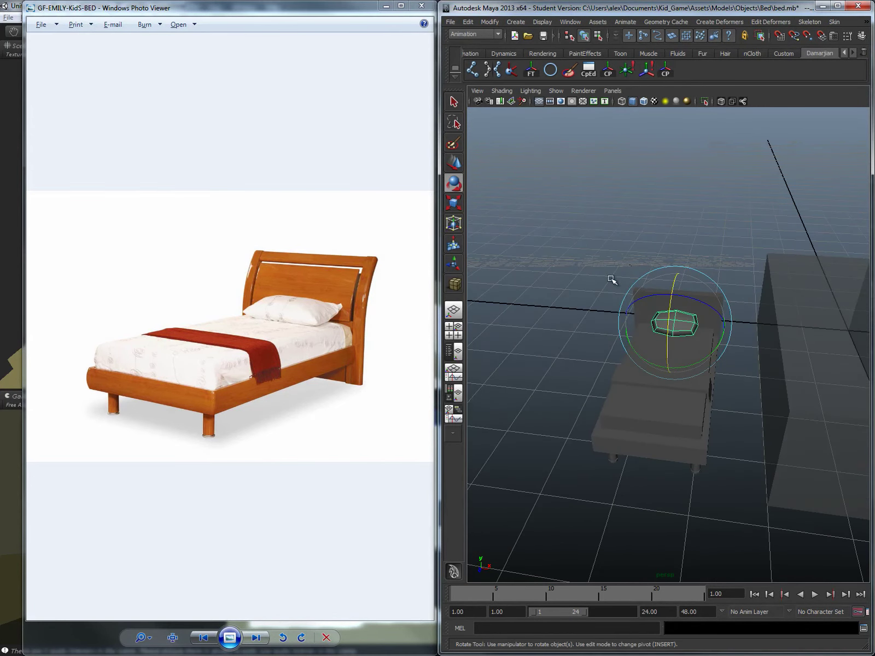
Step: Select all the bed parts, move them to the large reference box, and group them
left_click_drag(642, 368, 738, 512)
left_click_drag(659, 391, 757, 356, "alt")
key("w")
left_click_drag(812, 332, 821, 330)
left_click_drag(750, 335, 718, 371, "alt")
key("r")
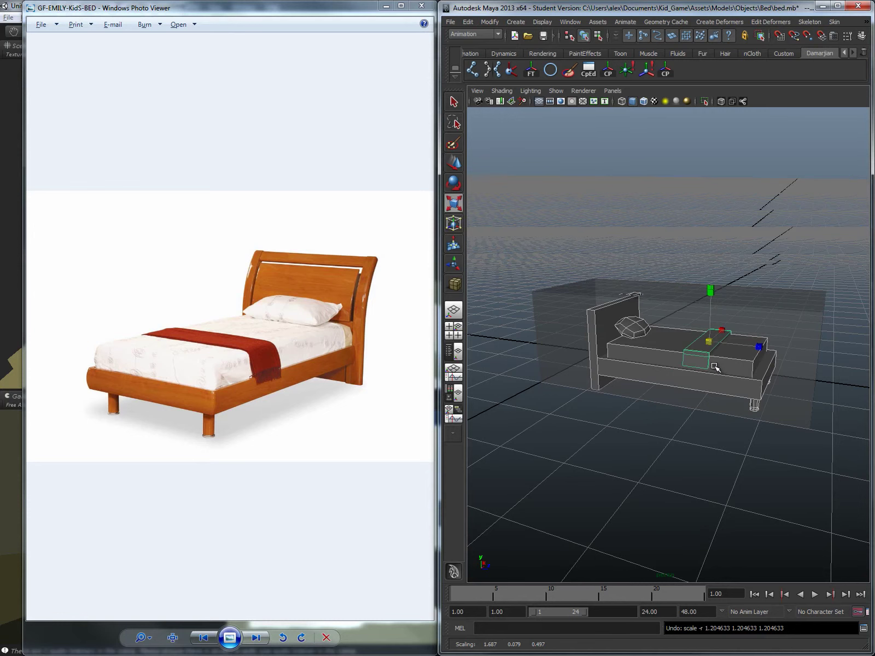
key("ctrl+g")
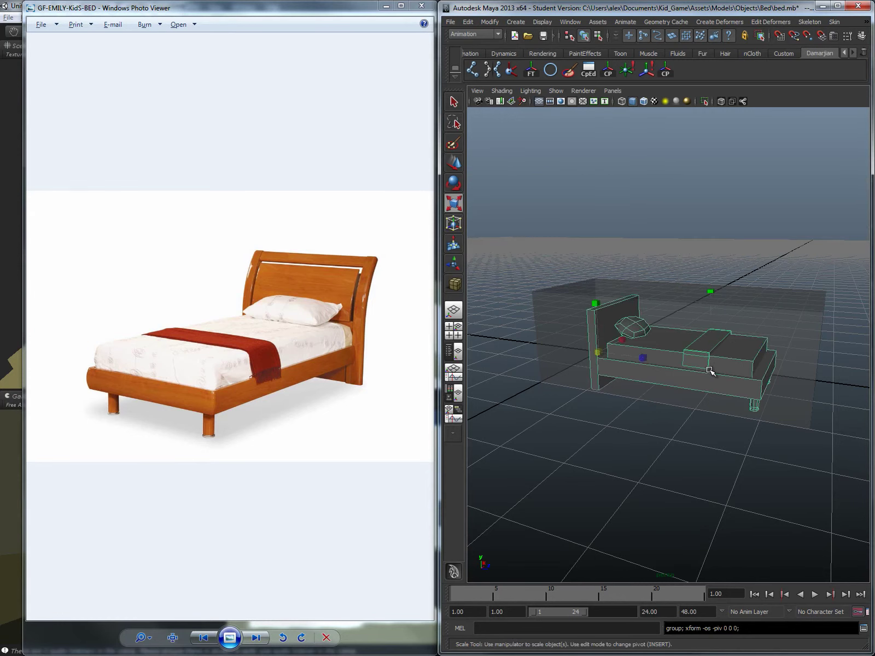
Step: Scale the bed group uniformly to about 1.174 and move it to about 0.068 in Y and -0.892 in Z
mouse_move(599, 352)
left_mouse_down()
mouse_move(627, 330)
mouse_move(582, 358)
left_mouse_up()
key("w")
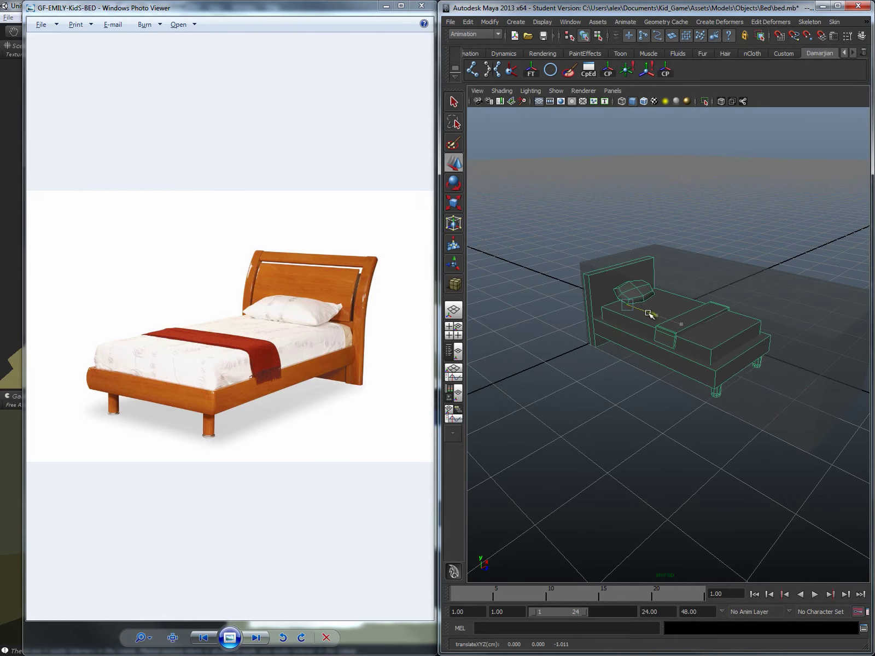
left_click_drag(629, 332, 670, 303, "alt")
key("r")
left_click_drag(557, 396, 584, 389)
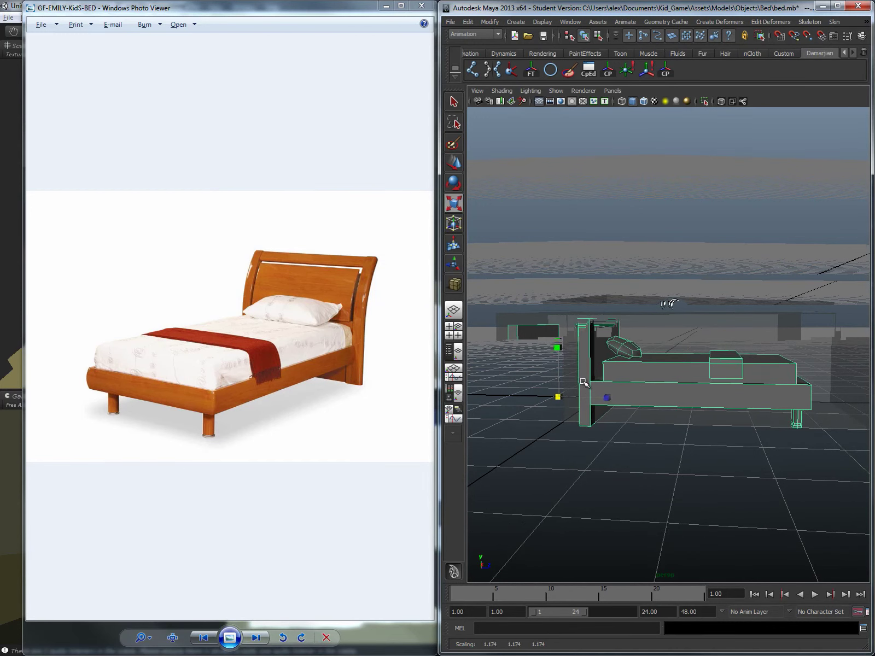
key("w")
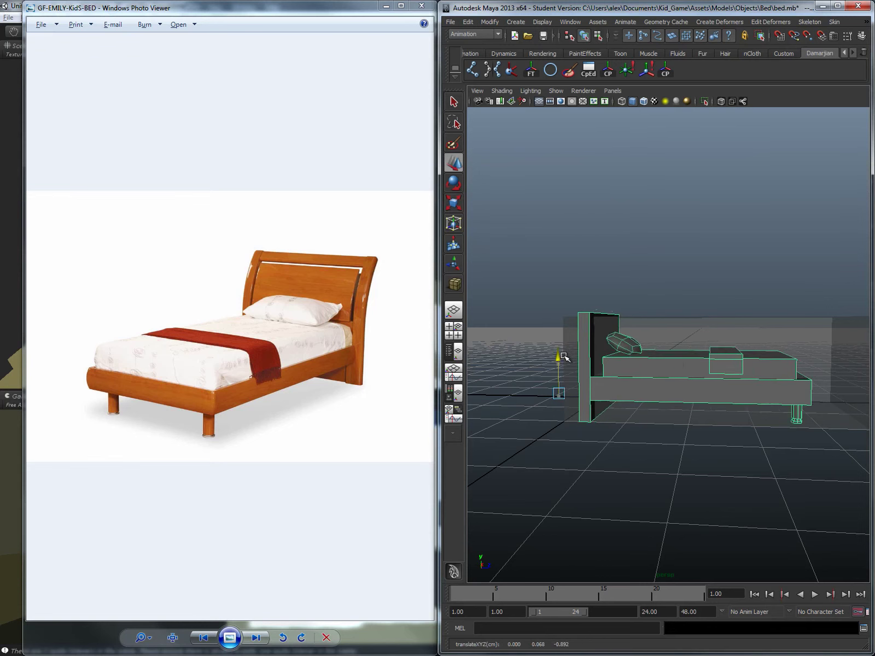
left_click_drag(562, 359, 705, 378, "alt")
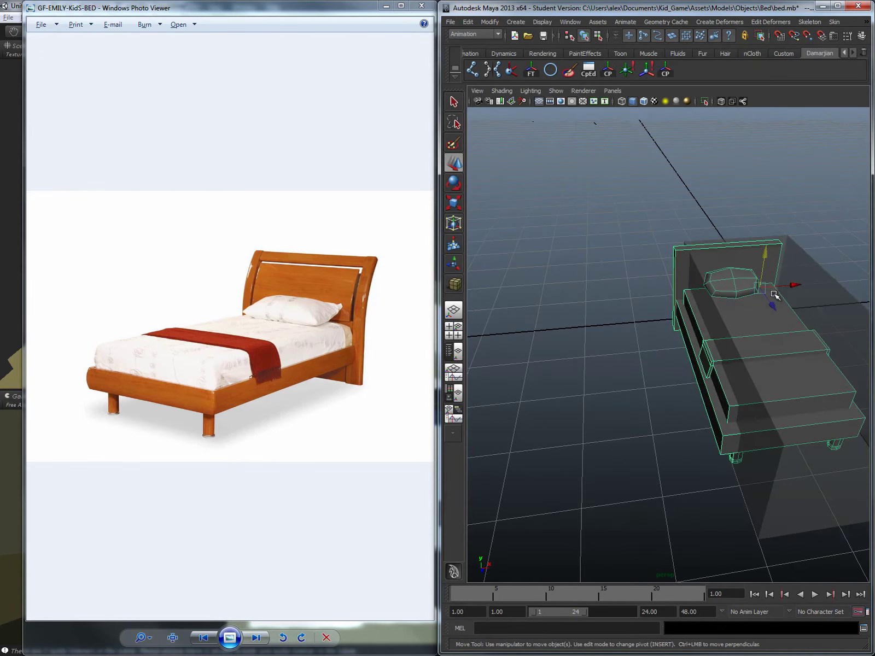
Step: Insert three horizontal edge loops around the upper half of the headboard
left_click_drag(791, 328, 610, 331, "alt")
right_click_drag(627, 327, 629, 368, "alt")
left_click_drag(629, 368, 763, 323, "alt")
middle_click_drag(762, 323, 626, 338, "alt")
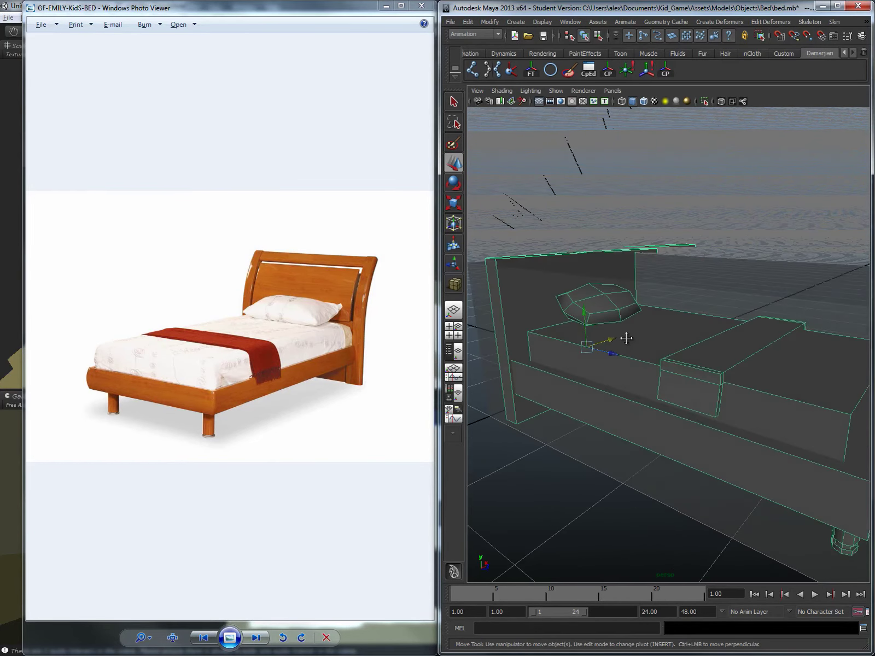
left_click_drag(626, 338, 611, 290, "alt")
left_click(597, 338)
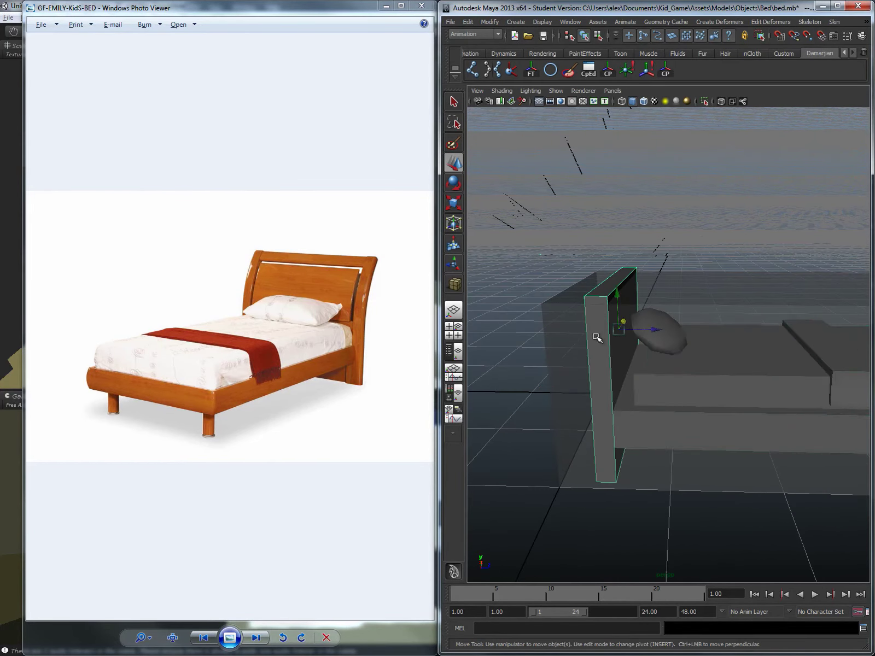
left_click_drag(597, 337, 597, 340, "alt")
left_click_drag(585, 393, 648, 370, "alt")
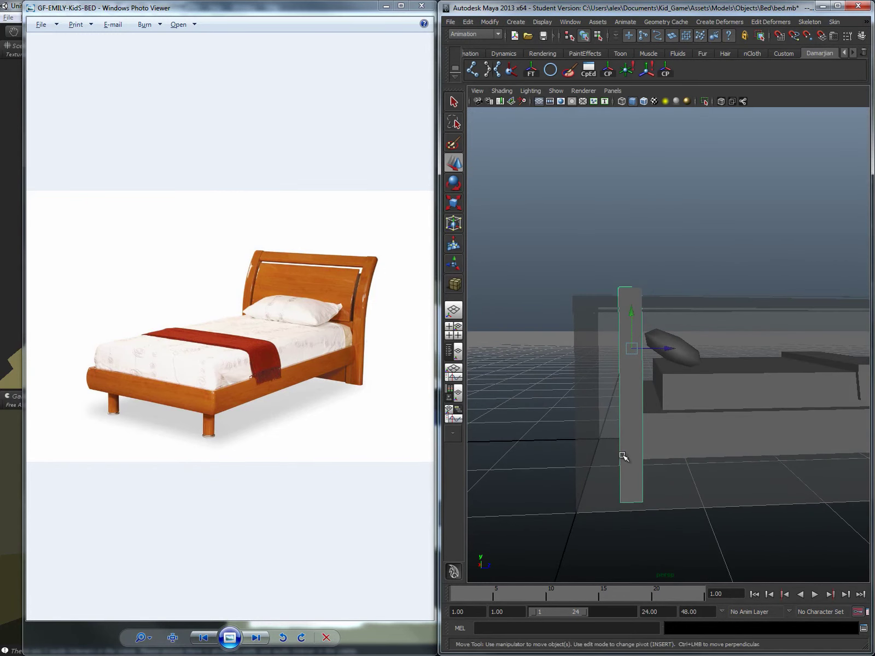
left_click_drag(646, 485, 621, 333, "alt")
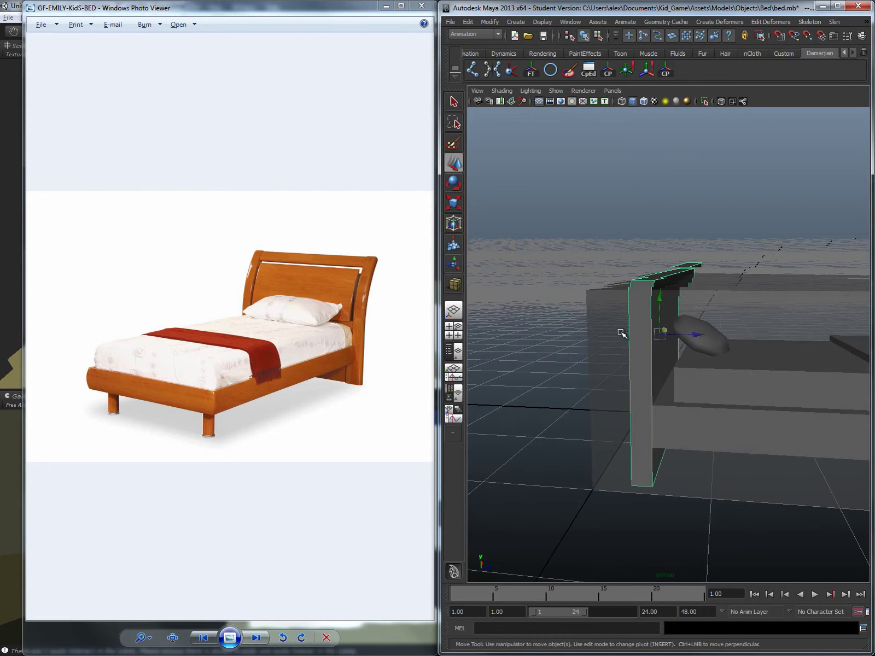
left_click_drag(647, 464, 656, 403, "alt")
right_click_drag(636, 366, 598, 377, "shift")
left_click_drag(627, 325, 627, 325)
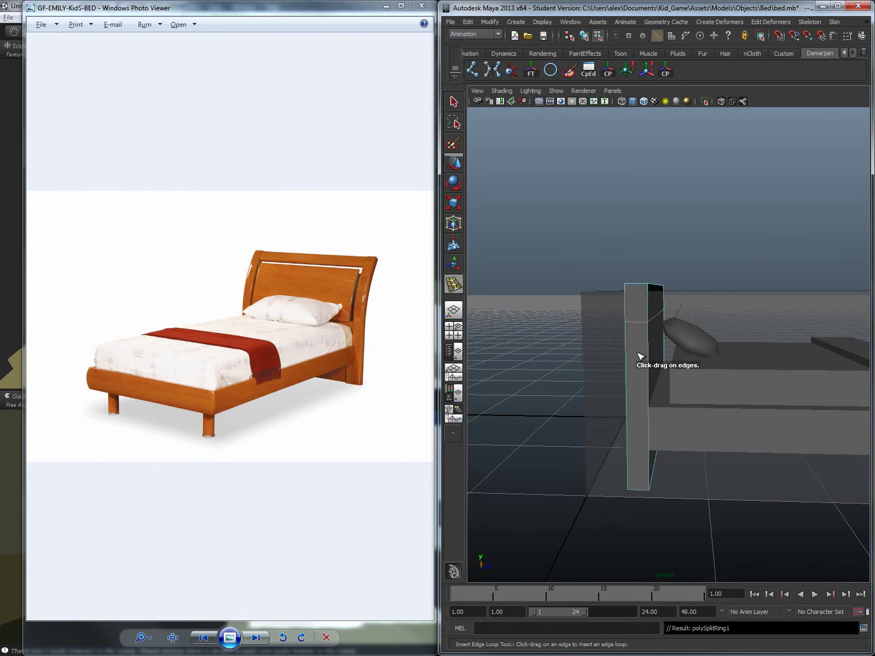
left_click(628, 371)
left_click_drag(628, 399, 694, 382, "alt")
Step: Move the headboard's upper vertex rows away from the mattress to bend its top backward in a curve
key("w")
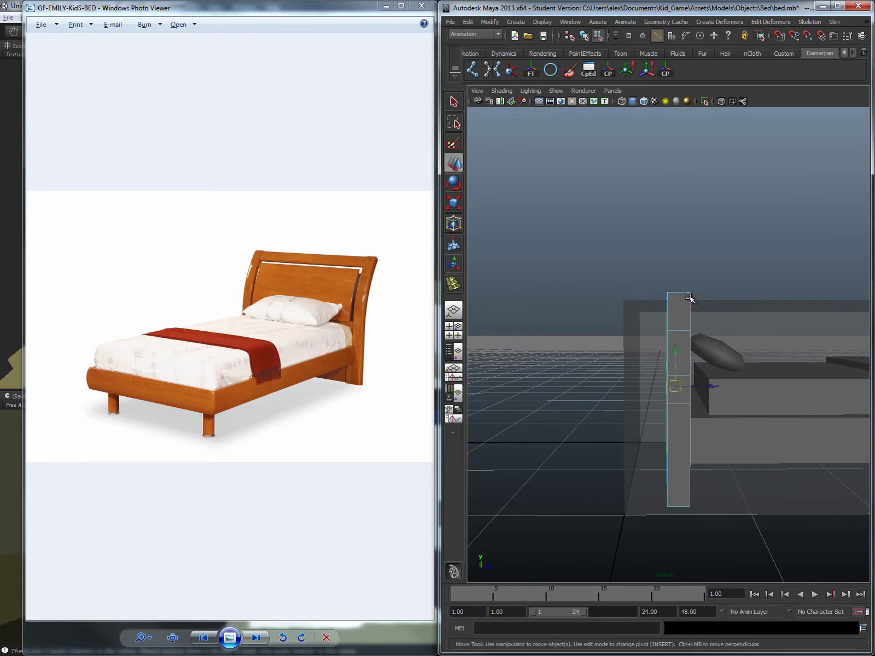
right_click_drag(688, 297, 711, 285)
left_click_drag(698, 304, 708, 330)
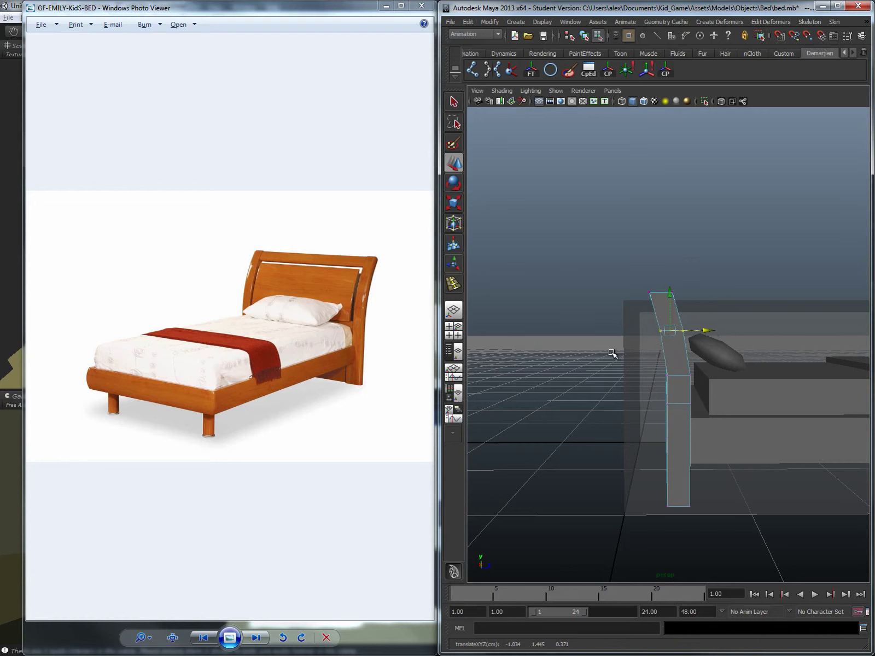
left_click_drag(614, 256, 666, 292)
left_click_drag(713, 344, 691, 314)
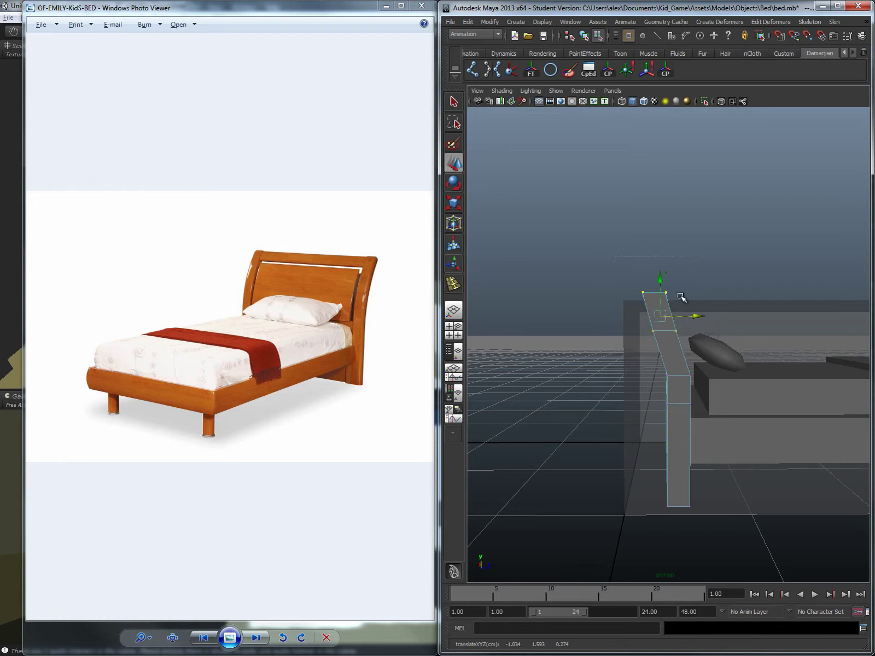
left_click_drag(625, 270, 672, 329)
Step: Adjust the vertices of the headboard's lower edge loops to refine the bend, and return to object selection
left_click_drag(740, 353, 540, 432, "alt")
left_click_drag(640, 455, 553, 414)
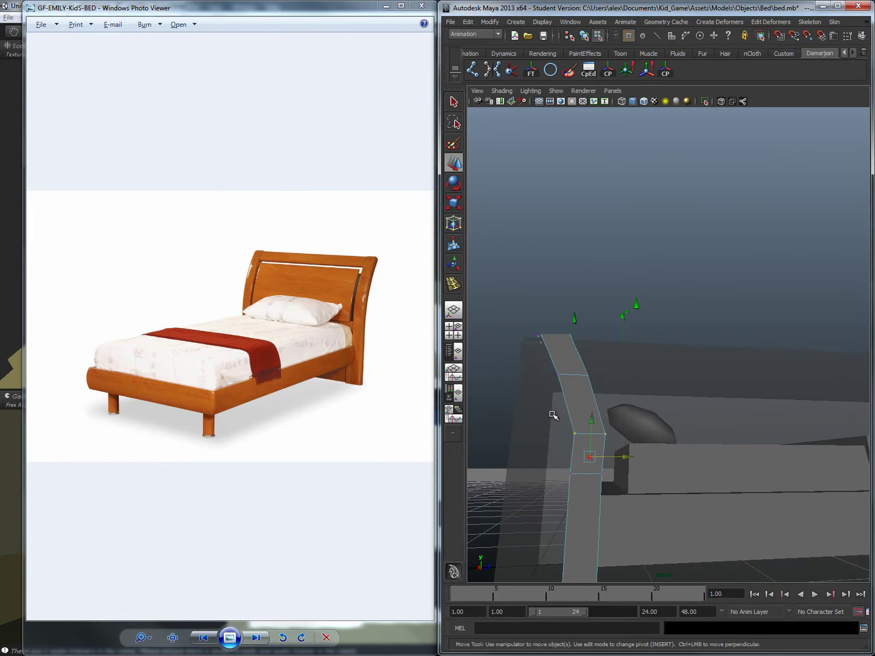
left_click_drag(630, 443, 578, 453)
scroll(628, 444, "down", 5)
scroll(579, 452, "up", 3)
left_click_drag(714, 384, 627, 384, "alt")
right_click_drag(735, 364, 763, 350)
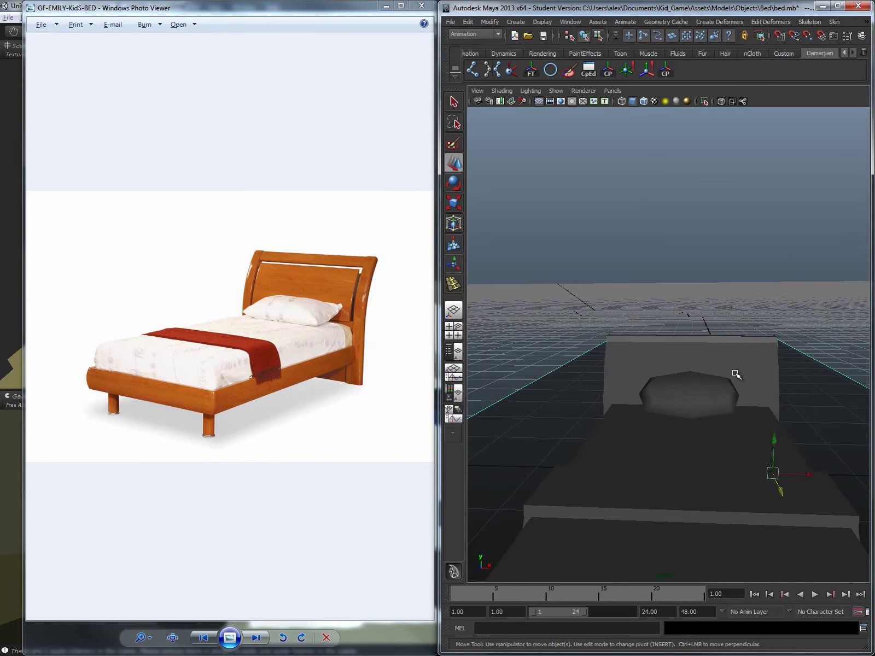
Step: Select the curved headboard and raise it slightly relative to the bed frame
left_click_drag(735, 375, 596, 420, "alt")
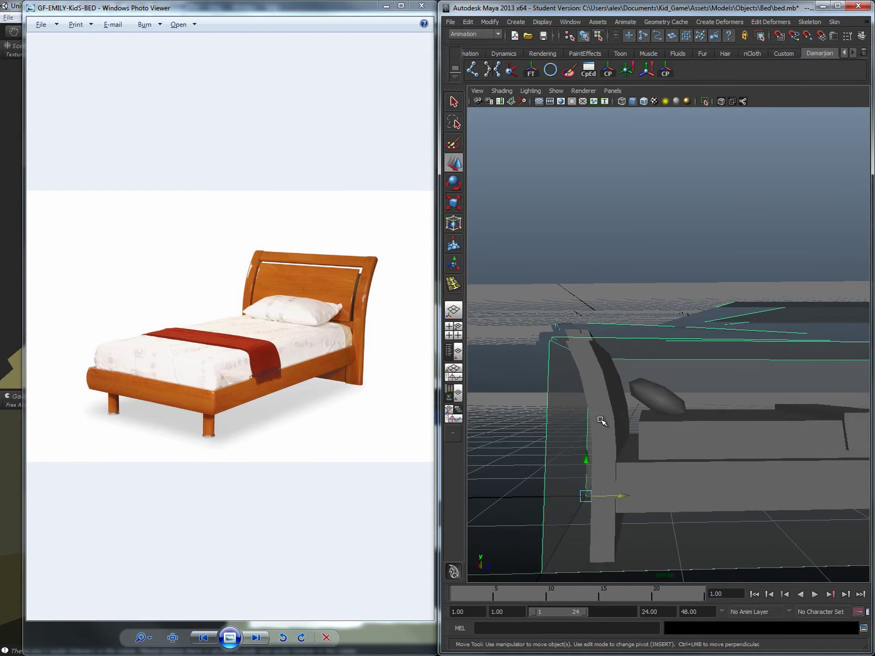
left_click(601, 351)
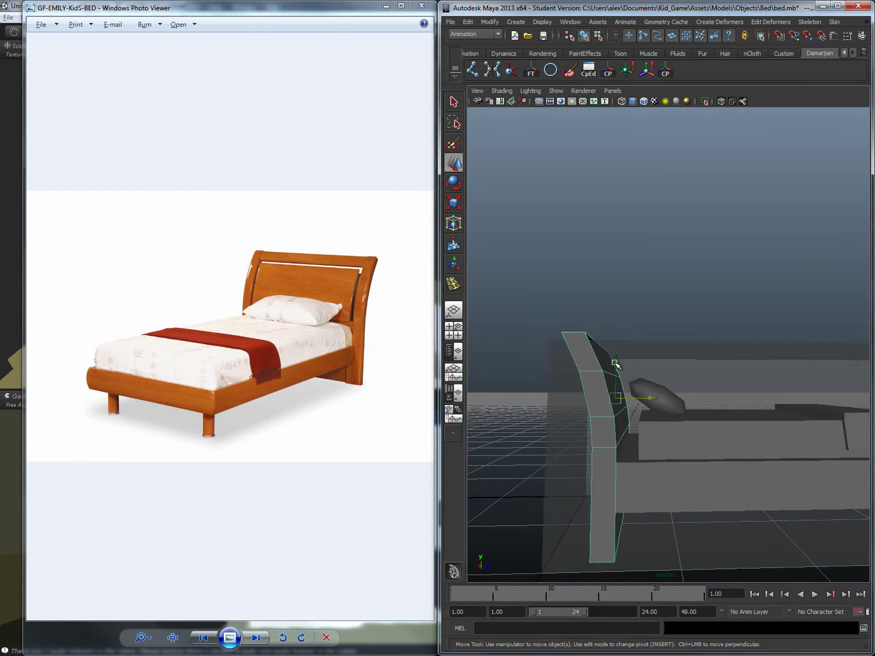
left_click_drag(615, 362, 654, 408)
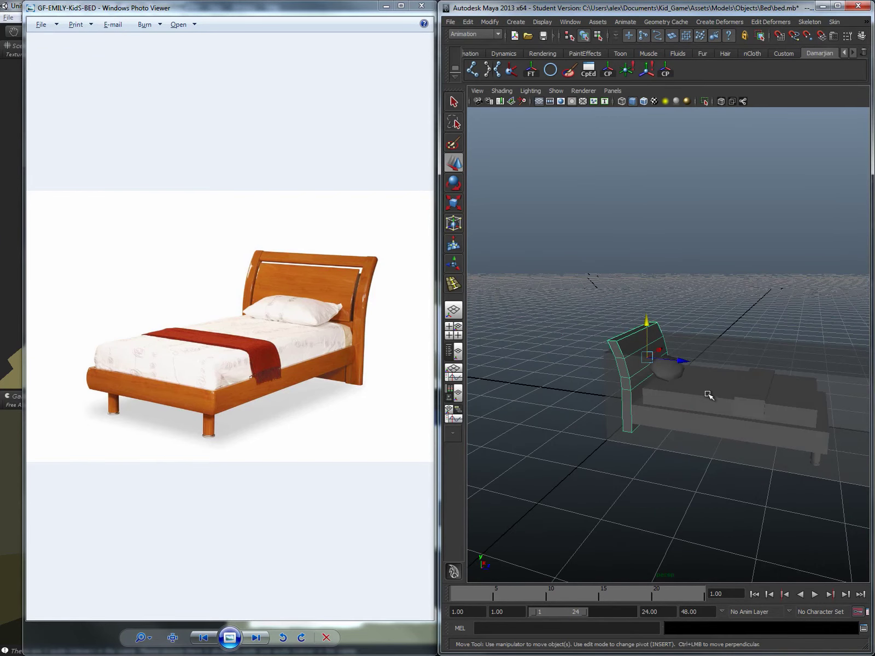
left_click_drag(709, 395, 631, 371, "alt")
left_click_drag(691, 428, 659, 365, "alt")
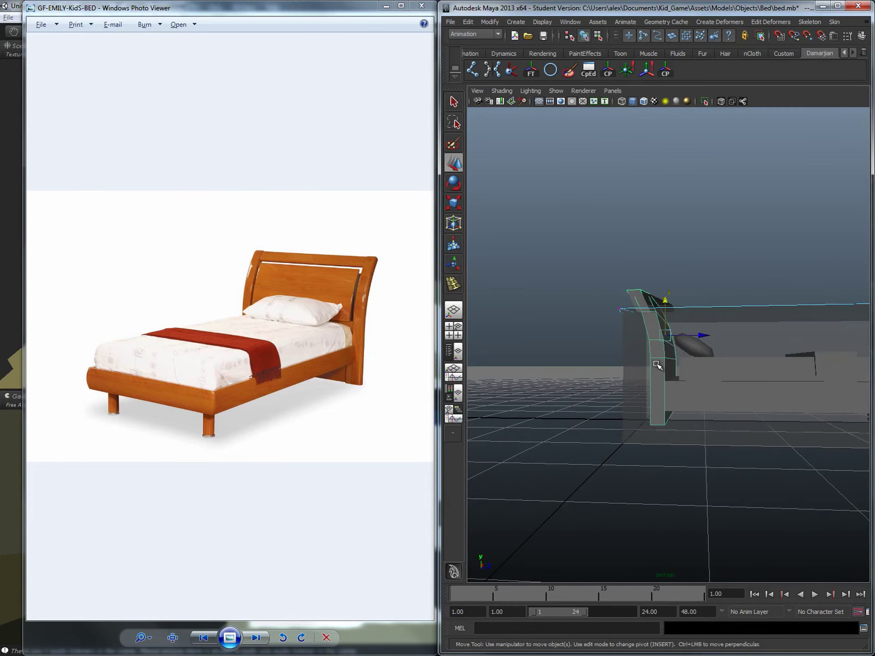
Step: Isolate the curved headboard so the rest of the bed is hidden
right_click_drag(659, 365, 616, 378)
left_click_drag(714, 445, 662, 364, "alt")
right_click_drag(663, 364, 638, 365)
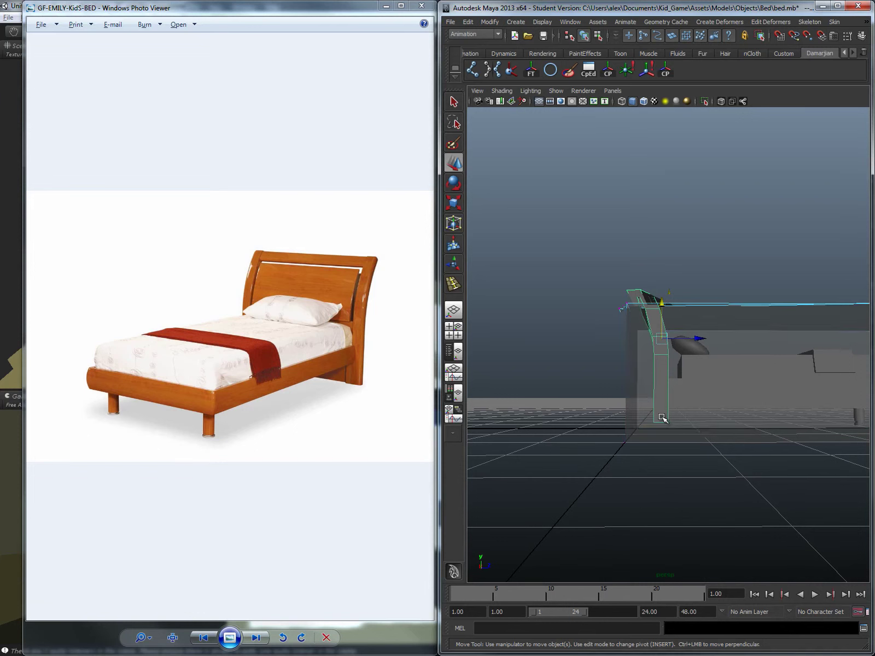
right_click_drag(657, 416, 630, 411)
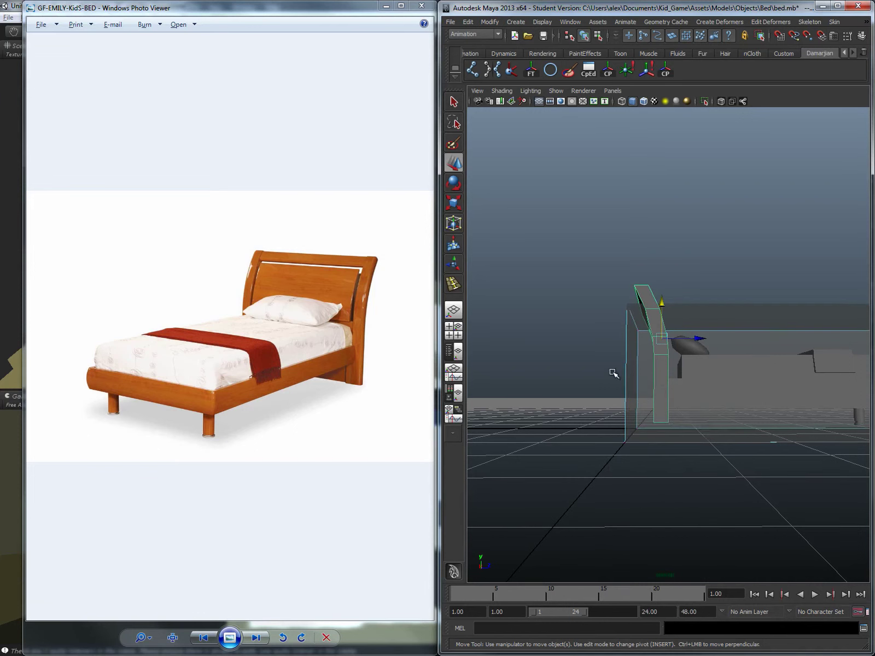
left_click(647, 286)
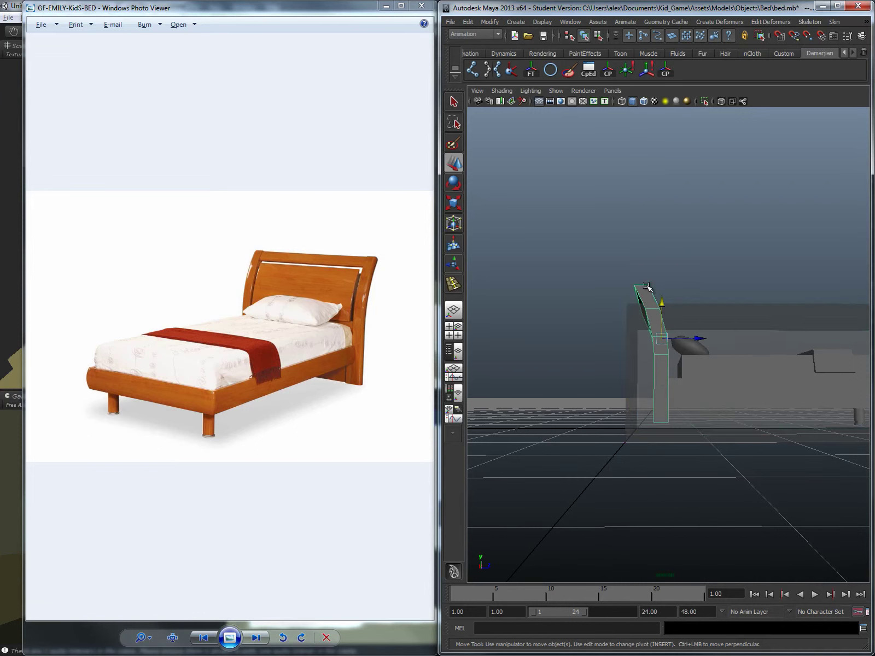
left_click(704, 101)
Step: Lower the headboard's bottom vertices to lengthen it downward, and return to object selection
right_click_drag(663, 400, 623, 395)
left_click_drag(623, 389, 693, 456)
left_click_drag(661, 385, 659, 408)
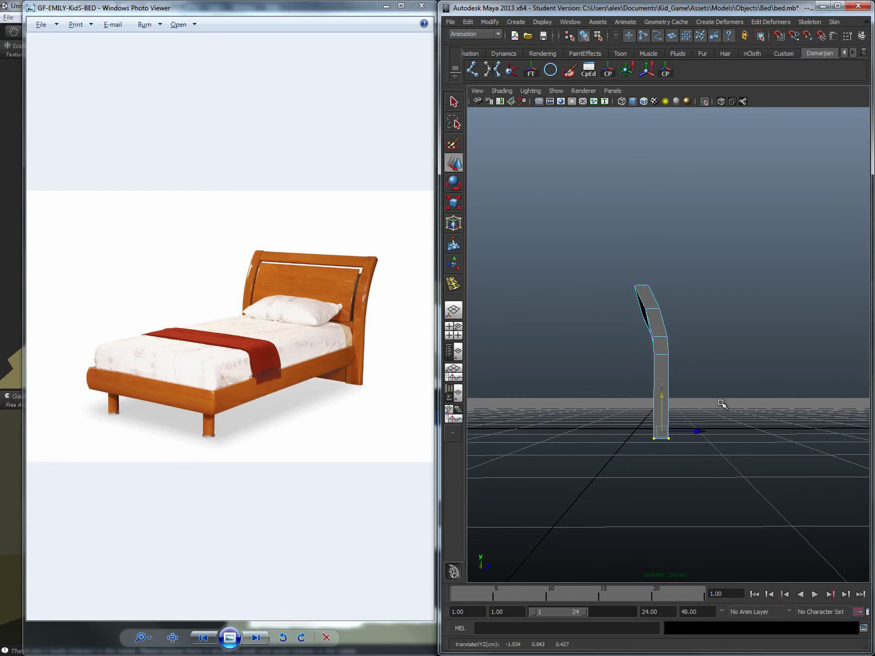
left_click_drag(723, 404, 691, 322, "alt")
right_click_drag(692, 322, 733, 311)
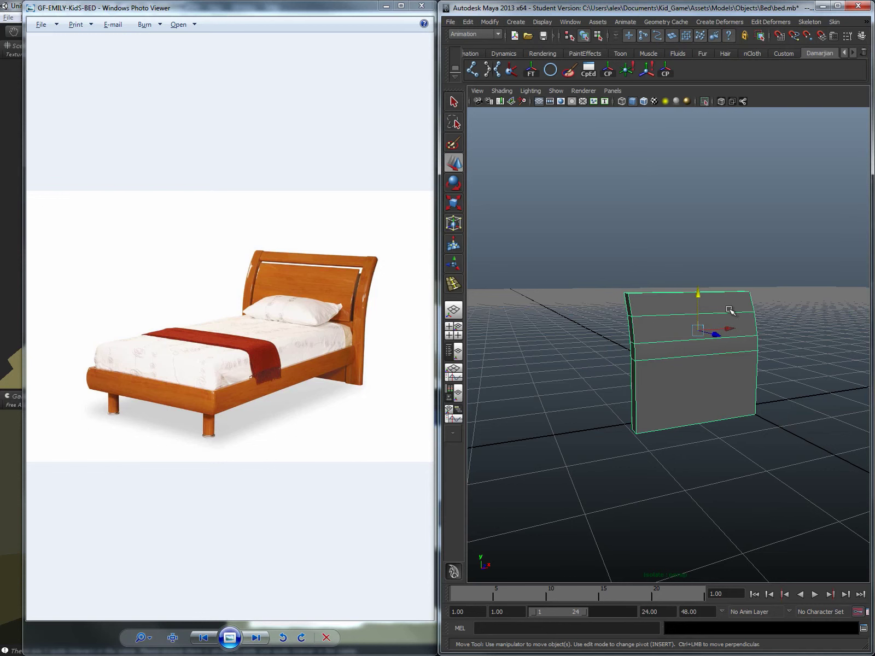
Step: Extrude the two middle face bands on the headboard's front and back, scaling them inward to form an inset border
scroll(674, 355, "up", 4)
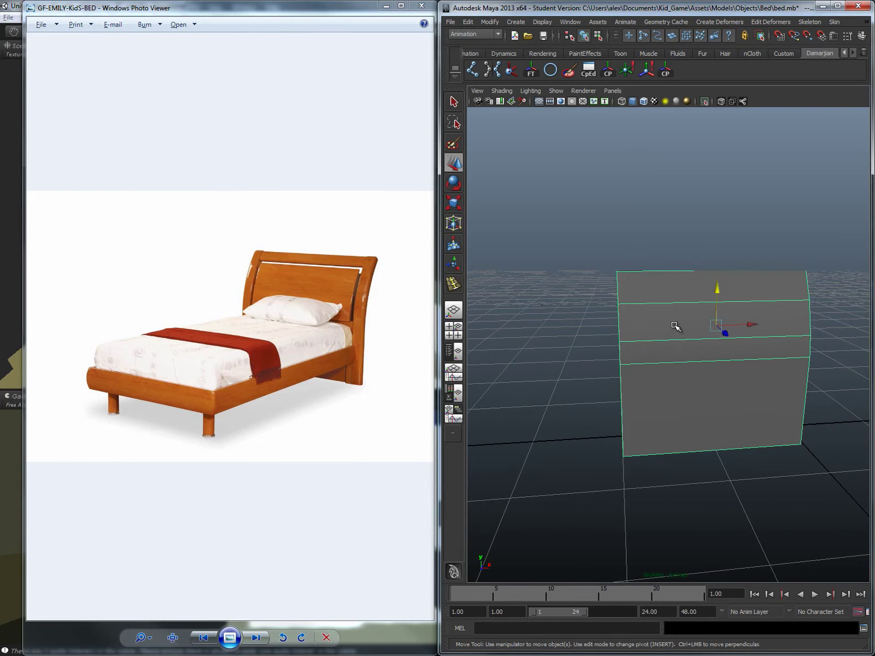
right_click_drag(675, 326, 666, 350)
left_click(683, 328)
left_click(629, 350, "shift")
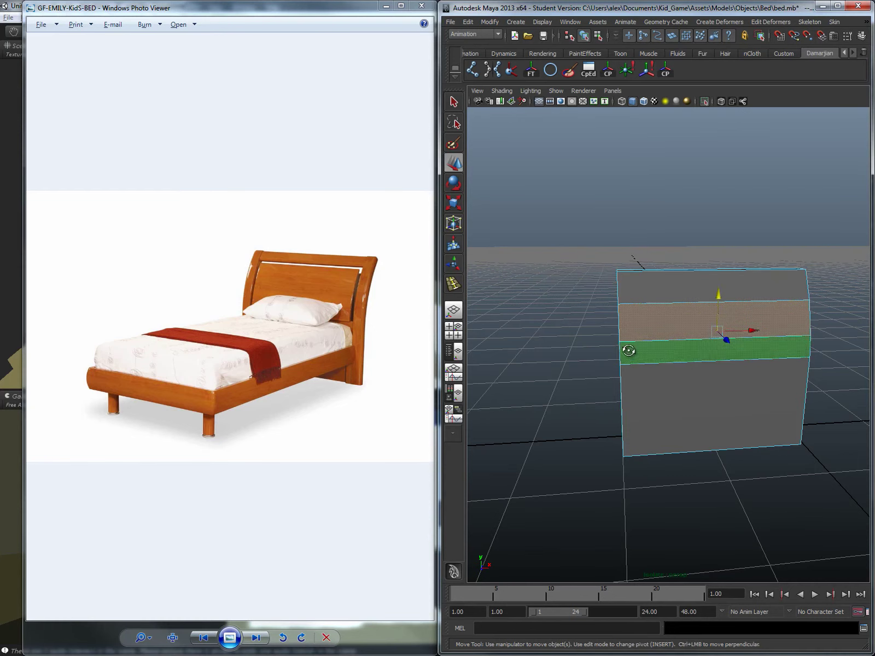
mouse_move(629, 351)
left_mouse_down("alt")
mouse_move(803, 348)
mouse_move(629, 355)
left_mouse_up("alt")
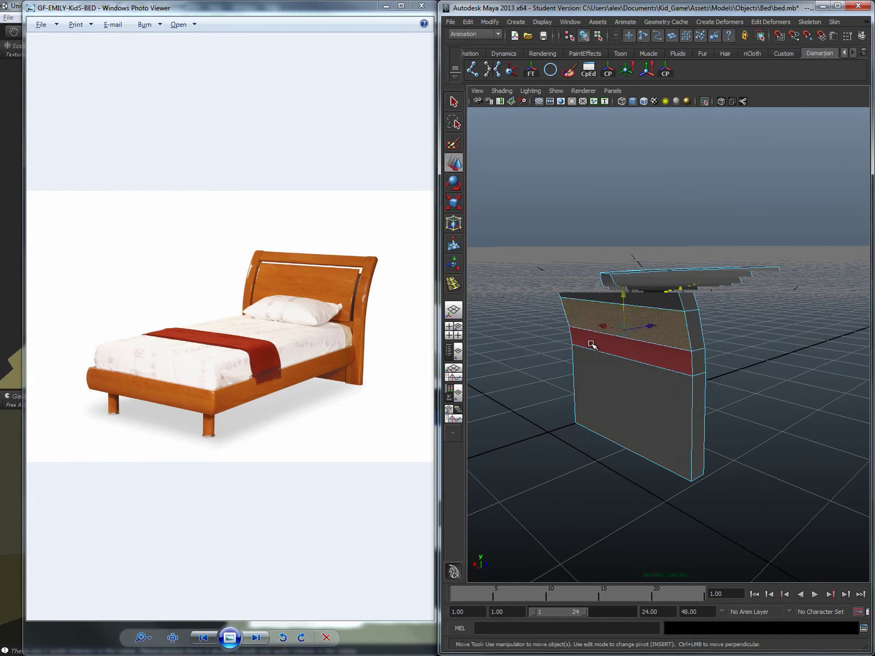
left_click_drag(740, 348, 676, 326, "alt")
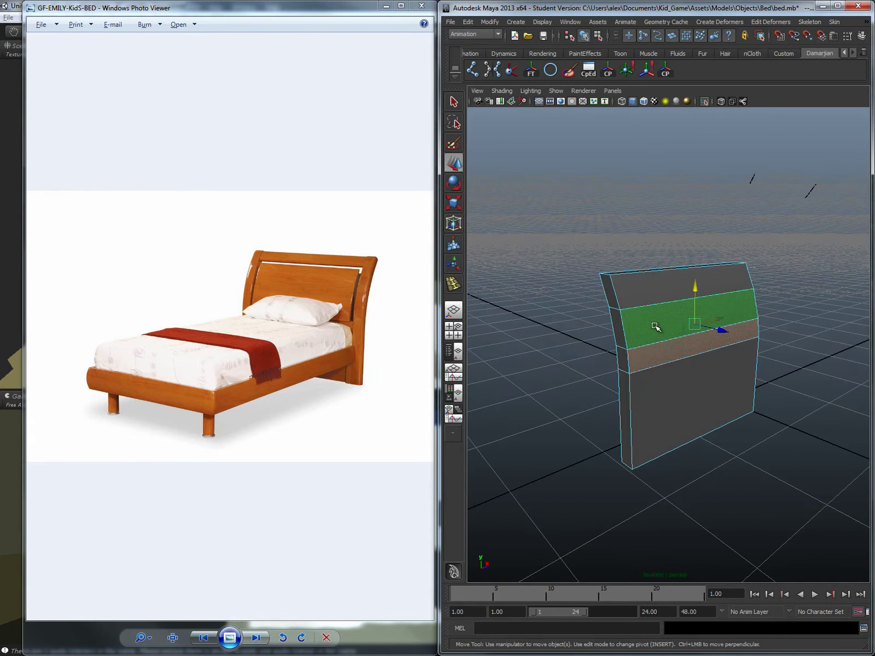
right_click_drag(654, 326, 654, 401, "shift")
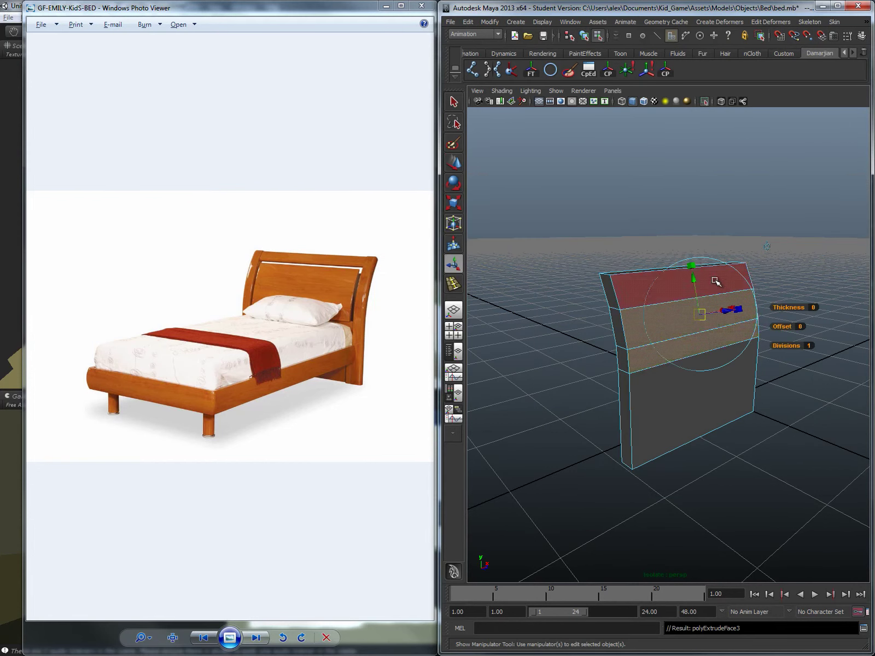
mouse_move(702, 314)
left_mouse_down()
mouse_move(695, 324)
mouse_move(697, 308)
left_mouse_up()
left_click_drag(691, 266, 692, 268)
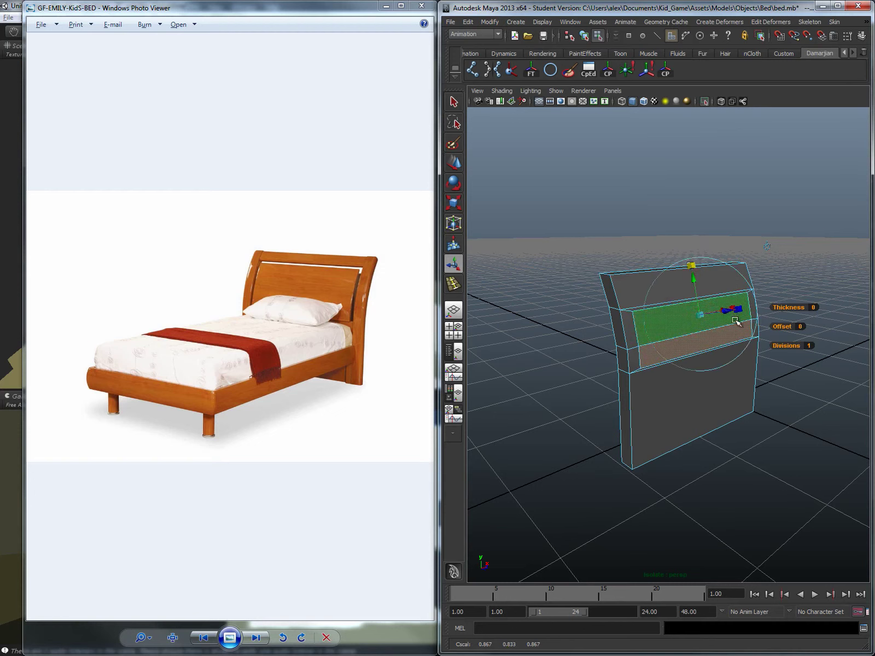
Step: Extrude the inset faces again and scale them down in width and height to outline a smaller central panel
left_click_drag(736, 322, 761, 309, "alt")
right_click_drag(668, 318, 674, 336, "shift")
left_click_drag(759, 311, 750, 312)
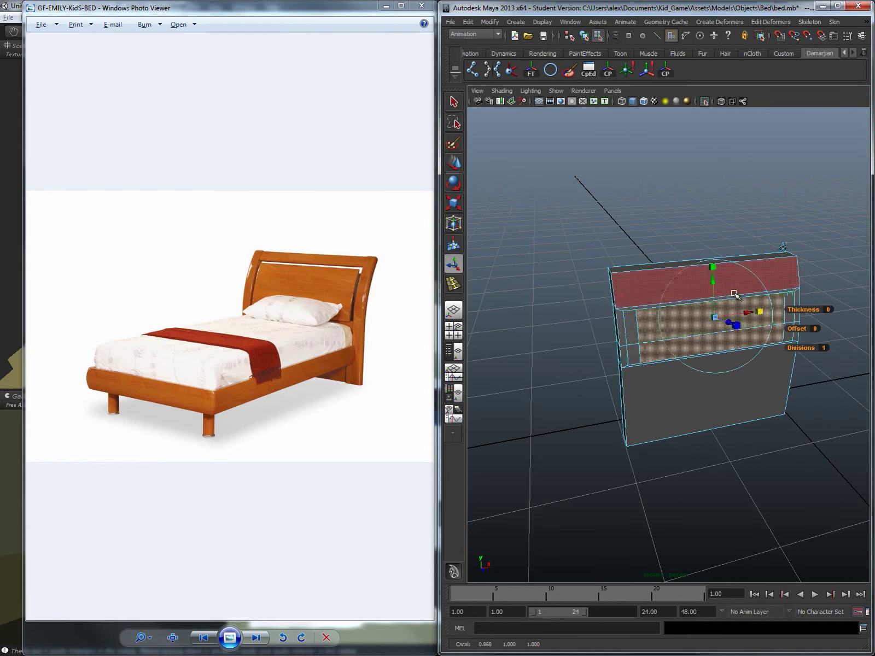
left_click_drag(715, 270, 727, 305)
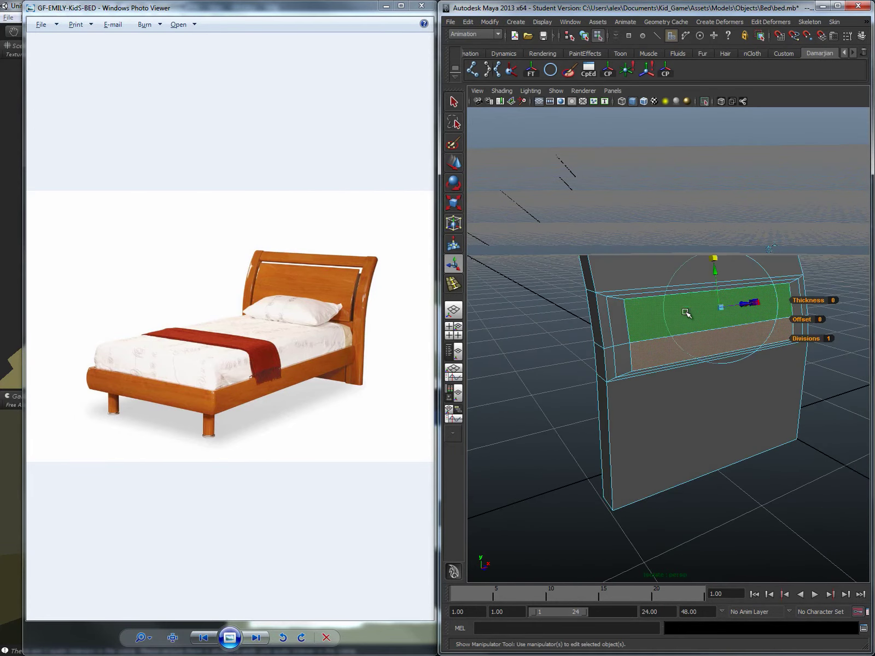
Step: Select the edge rings between the two insets on the headboard's front and back, convert them to faces and delete those faces
scroll(671, 333, "up", 2)
left_click_drag(671, 334, 605, 287, "alt")
right_click_drag(605, 287, 602, 264)
left_click(607, 296)
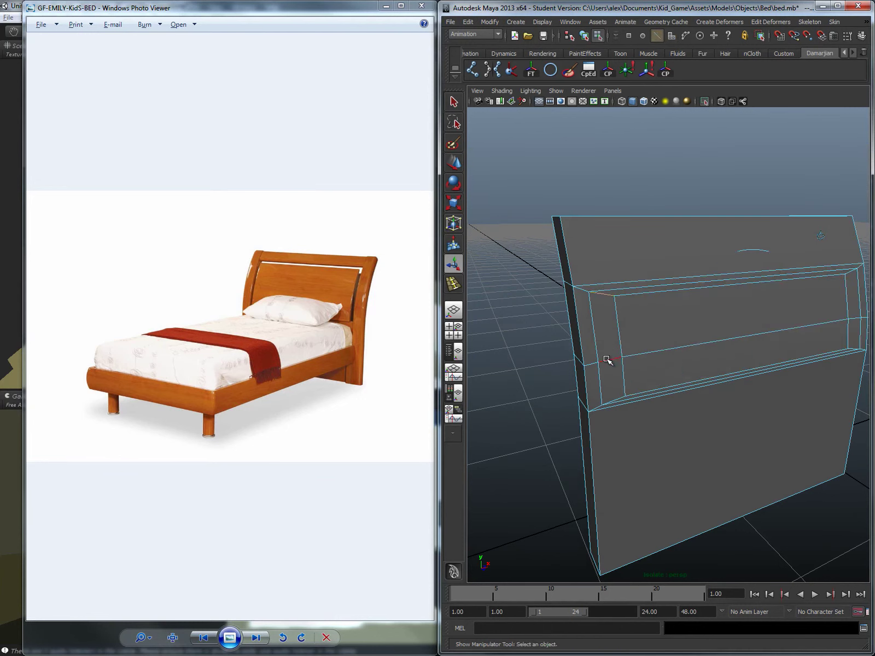
right_click(607, 327, "ctrl")
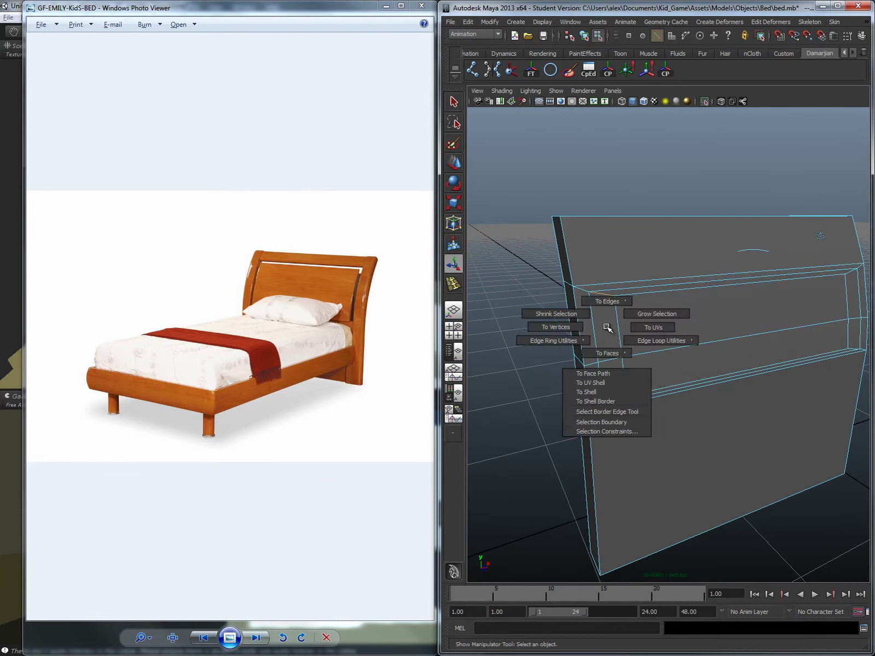
mouse_move(578, 338)
left_click(533, 348)
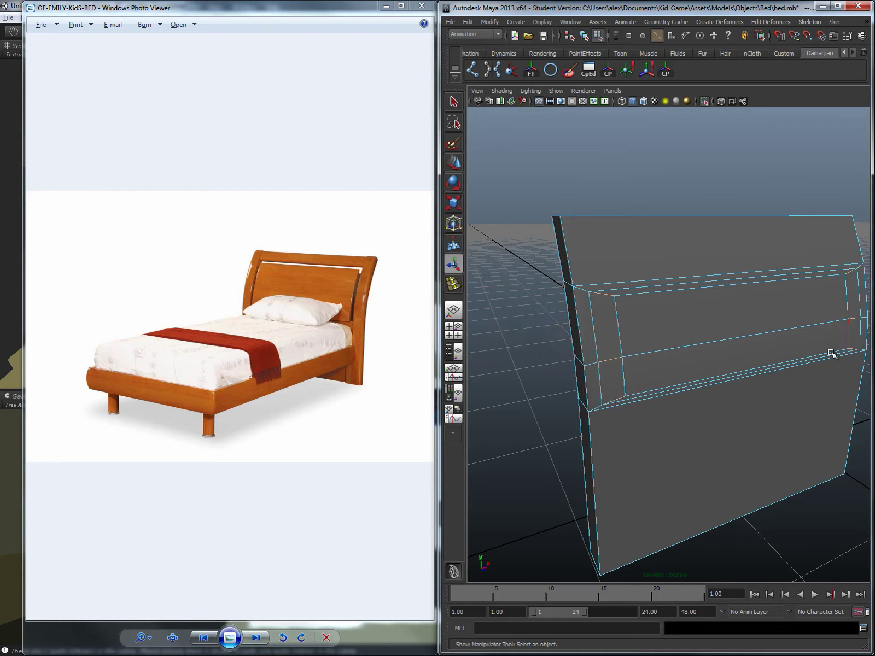
left_click_drag(616, 366, 706, 296, "alt")
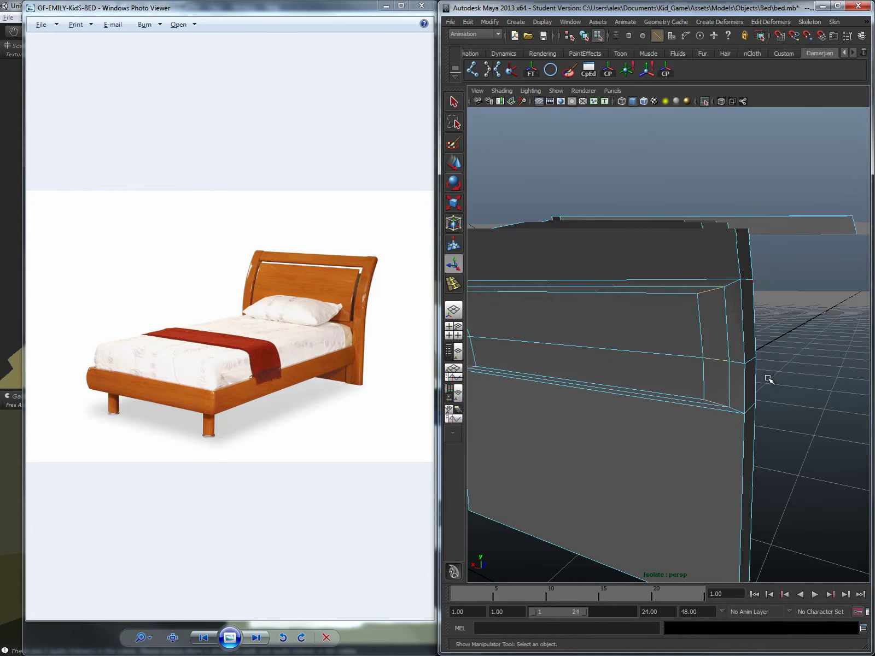
scroll(776, 380, "down", 5)
left_click_drag(783, 380, 646, 308, "alt")
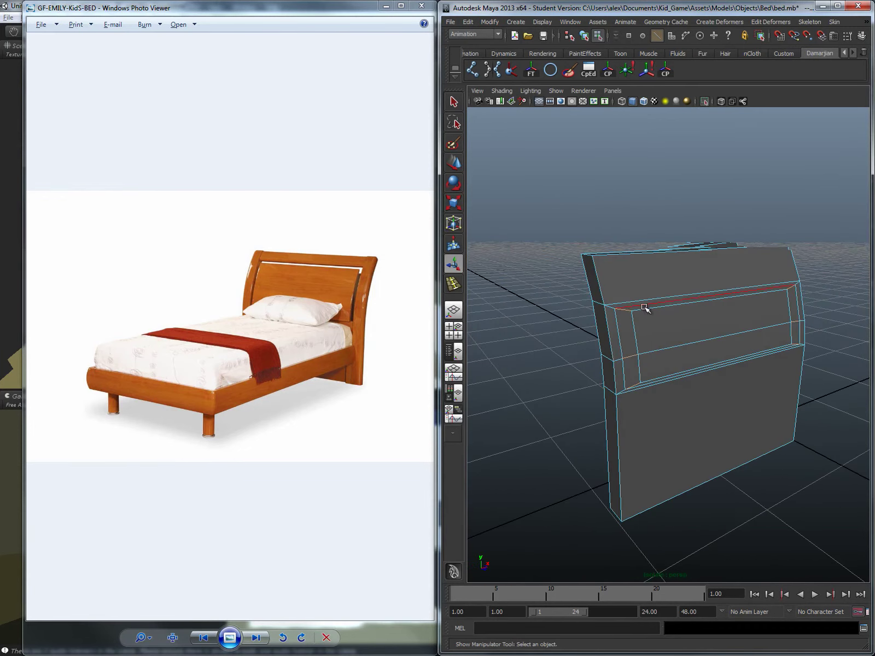
right_click(629, 333, "ctrl")
right_click(629, 333, "ctrl")
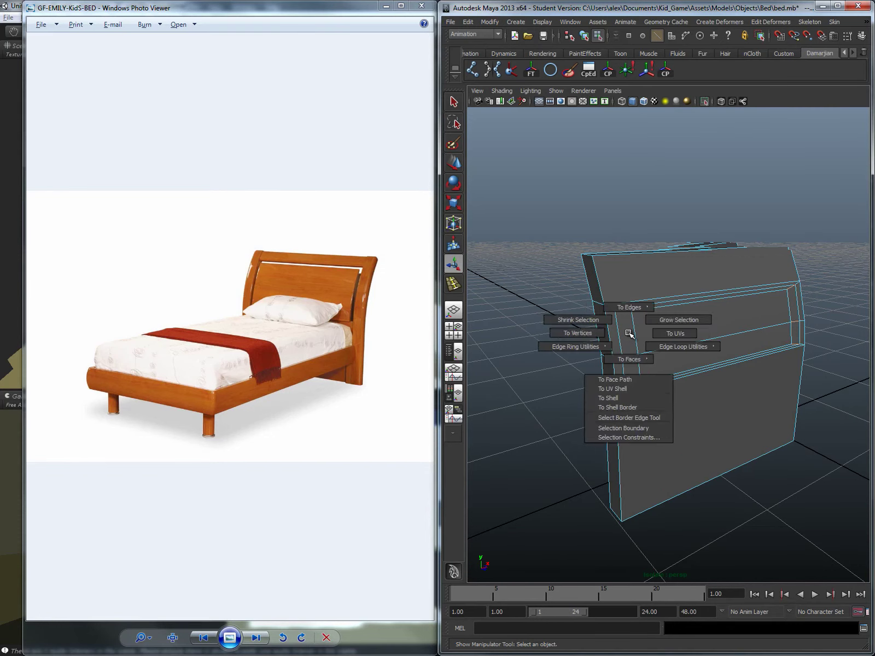
left_click(631, 373)
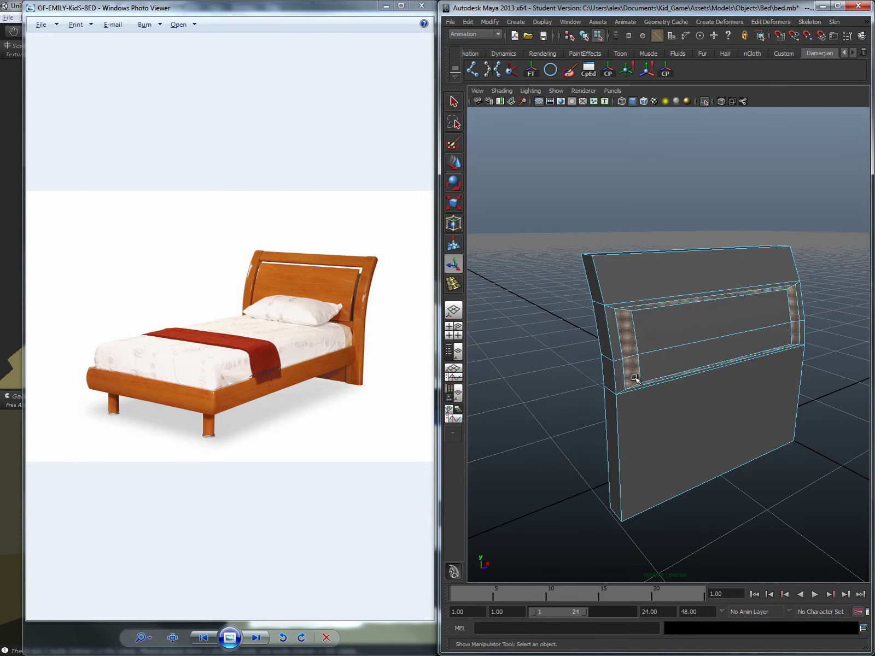
mouse_move(582, 384)
left_mouse_down("alt")
mouse_move(717, 367)
mouse_move(667, 380)
mouse_move(596, 379)
left_mouse_up("alt")
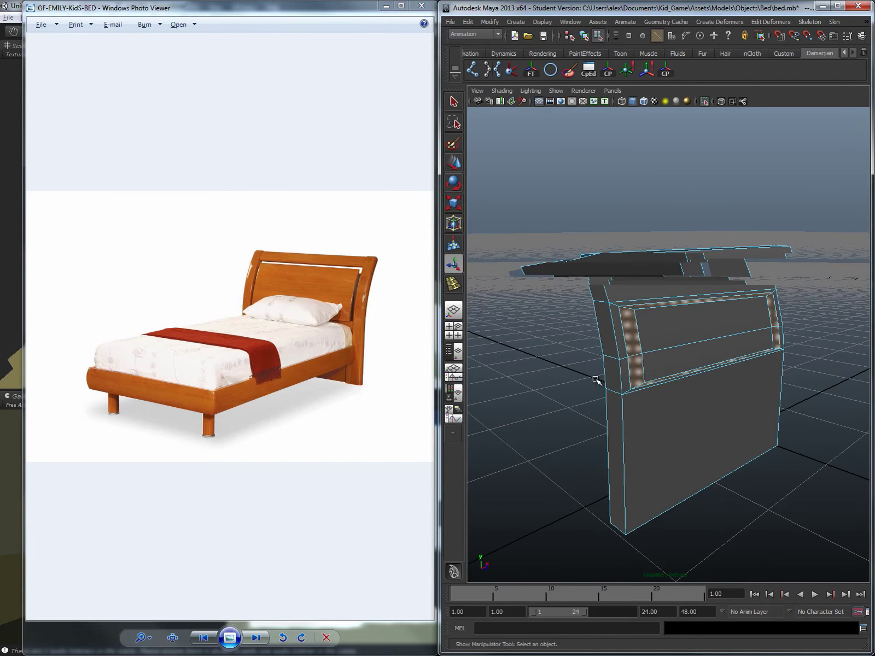
key("Delete")
Step: Select the border edges of the front and back central panels and set the Bridge divisions to 0
scroll(645, 335, "up", 10)
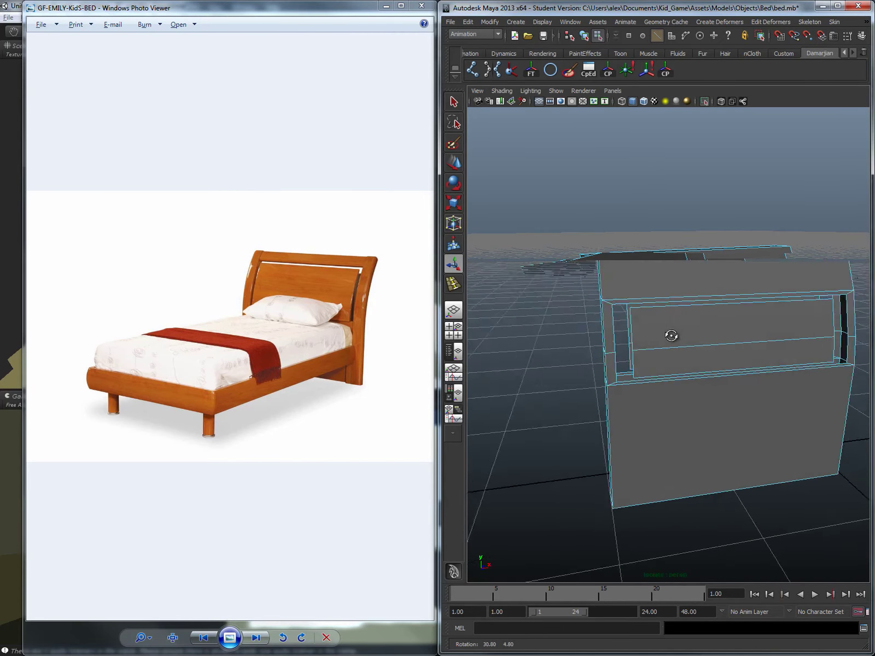
right_click(653, 328)
right_click_drag(653, 329, 638, 314)
left_click_drag(616, 311, 629, 328, "alt")
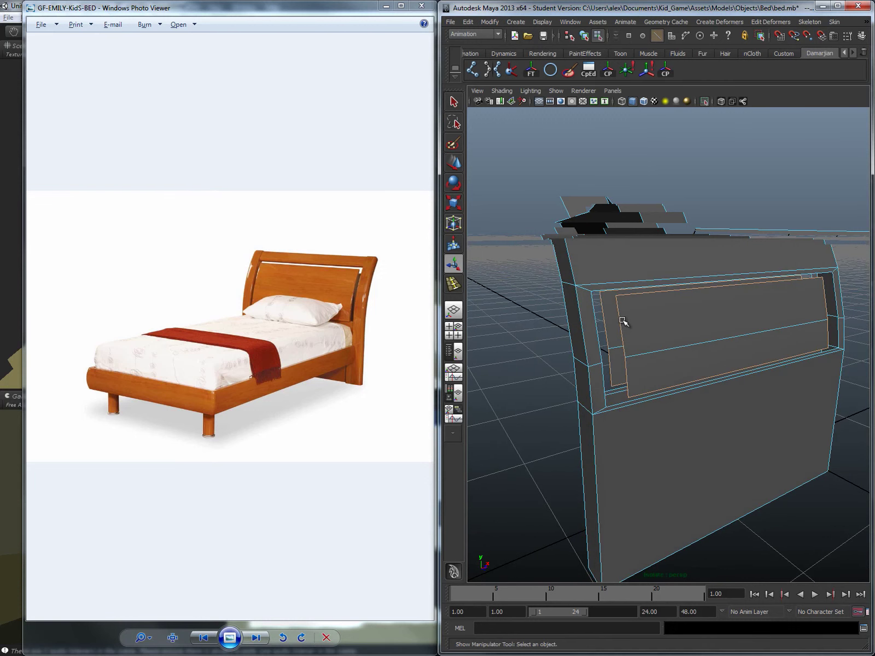
right_click(623, 321, "shift")
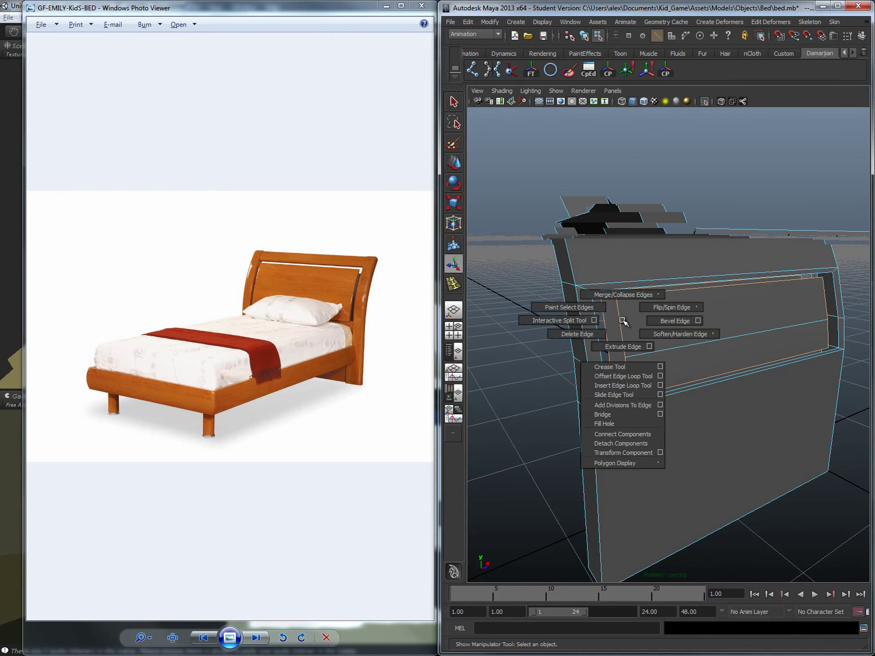
left_click(661, 415)
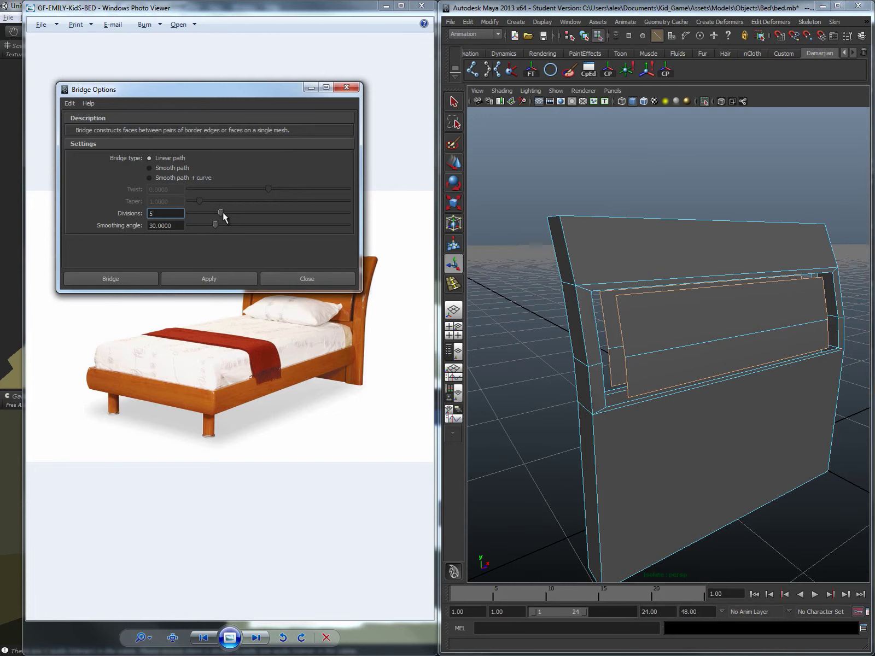
left_click_drag(222, 213, 187, 213)
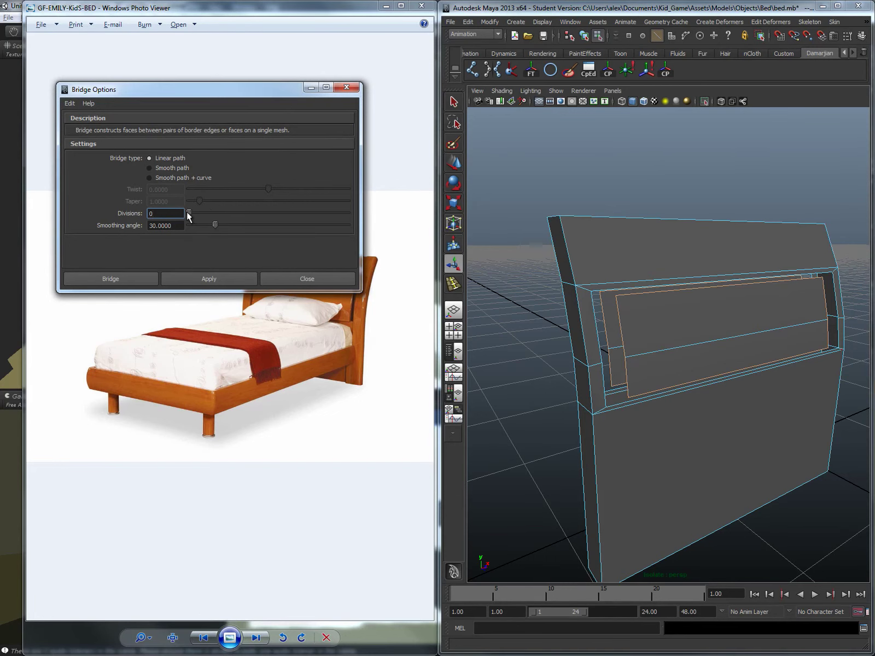
Step: Try to bridge all selected border edges of the front and back central panels at once
left_click(197, 280)
left_click_drag(717, 322, 639, 349, "alt")
key("ctrl+z")
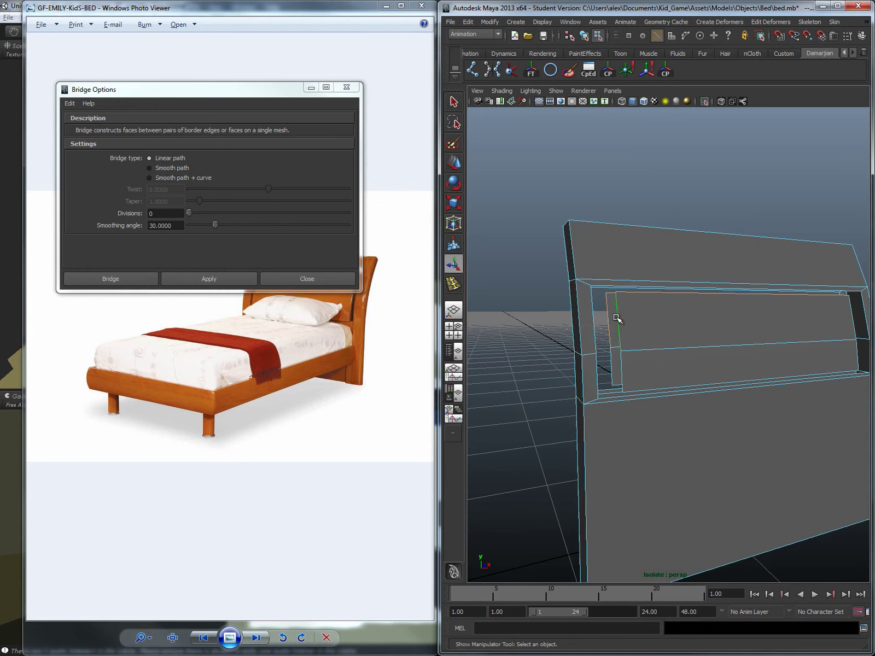
Step: Bridge the matching front and back edges around the central panel one pair at a time to close its sides
left_click(216, 277)
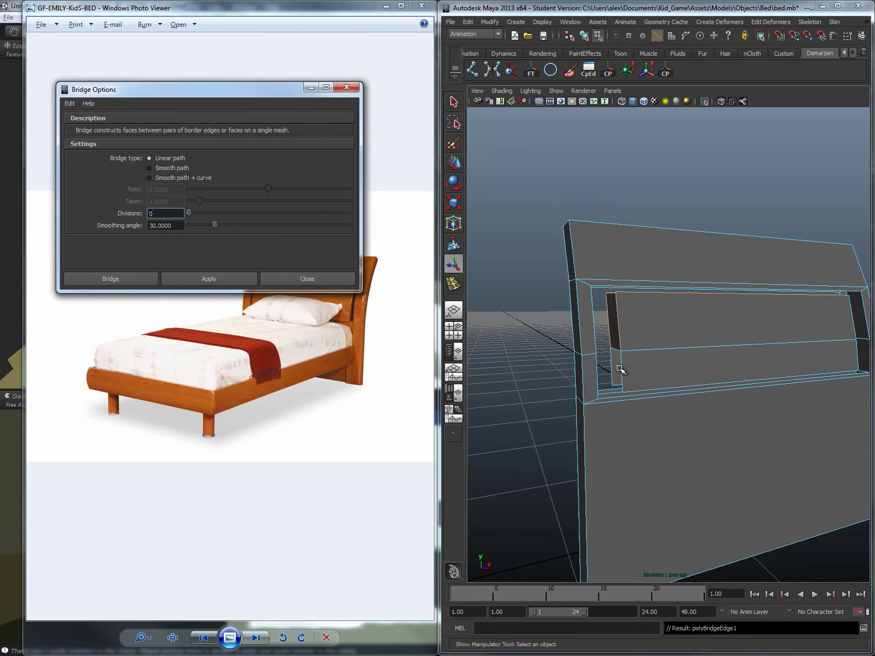
mouse_move(619, 369)
left_mouse_down("alt")
mouse_move(705, 369)
mouse_move(678, 385)
mouse_move(623, 369)
left_mouse_up("alt")
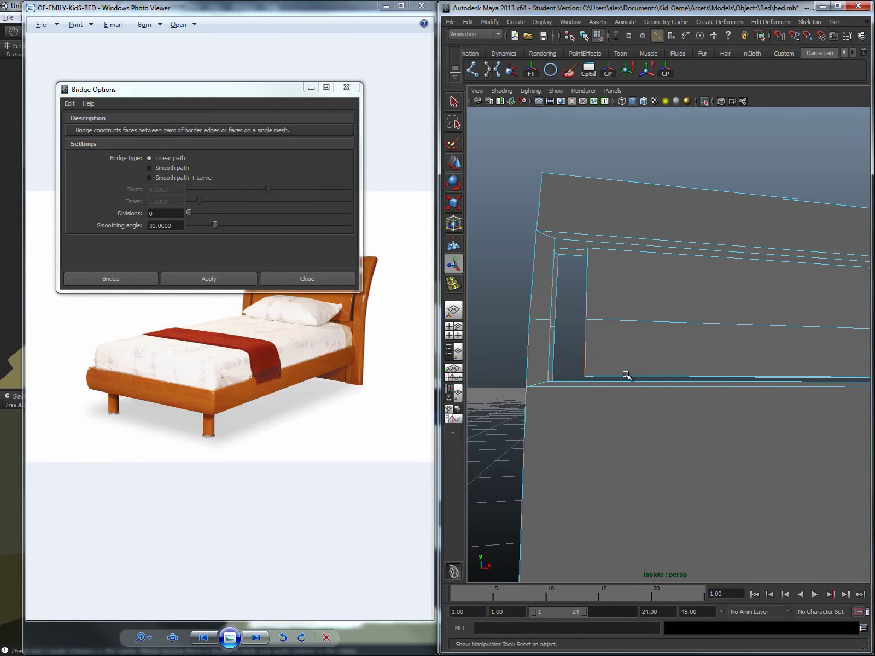
left_click_drag(707, 360, 682, 346, "alt")
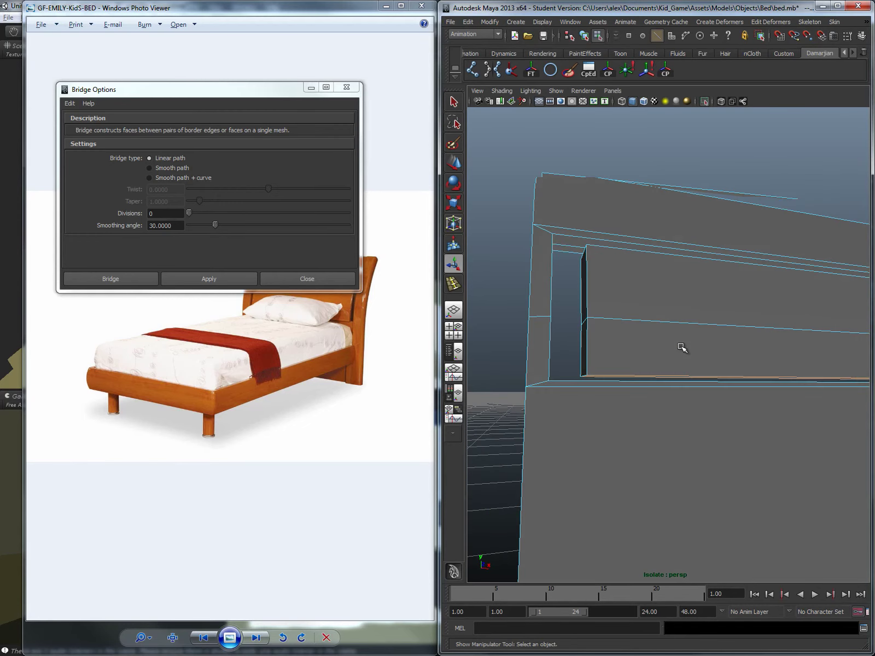
key("g")
middle_click_drag(734, 307, 714, 377, "alt")
left_click_drag(715, 377, 617, 353, "alt")
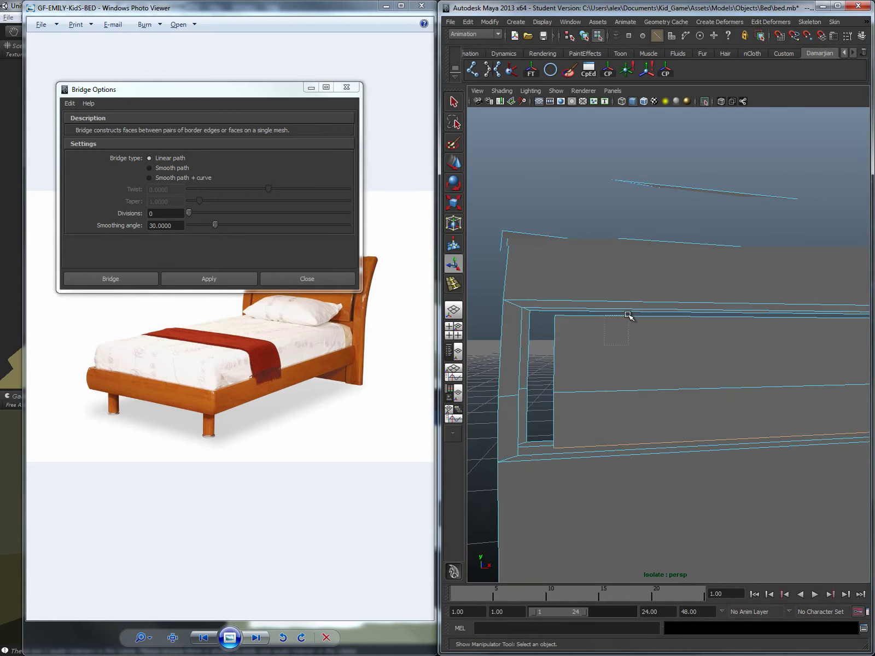
left_click_drag(807, 330, 687, 345, "alt")
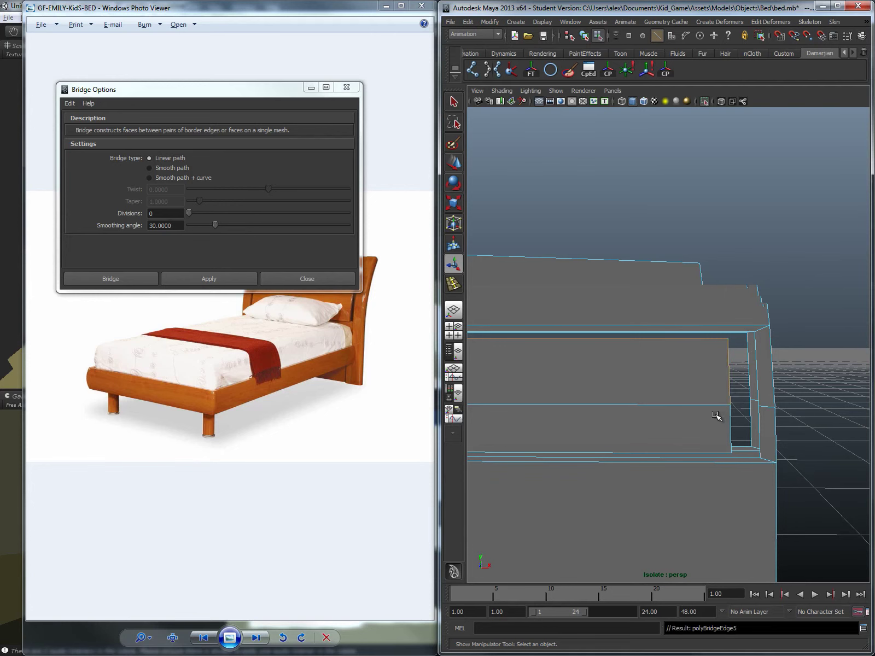
Step: Bridge the matching front and back edges along the sides of the headboard opening to close its inner walls
key("g")
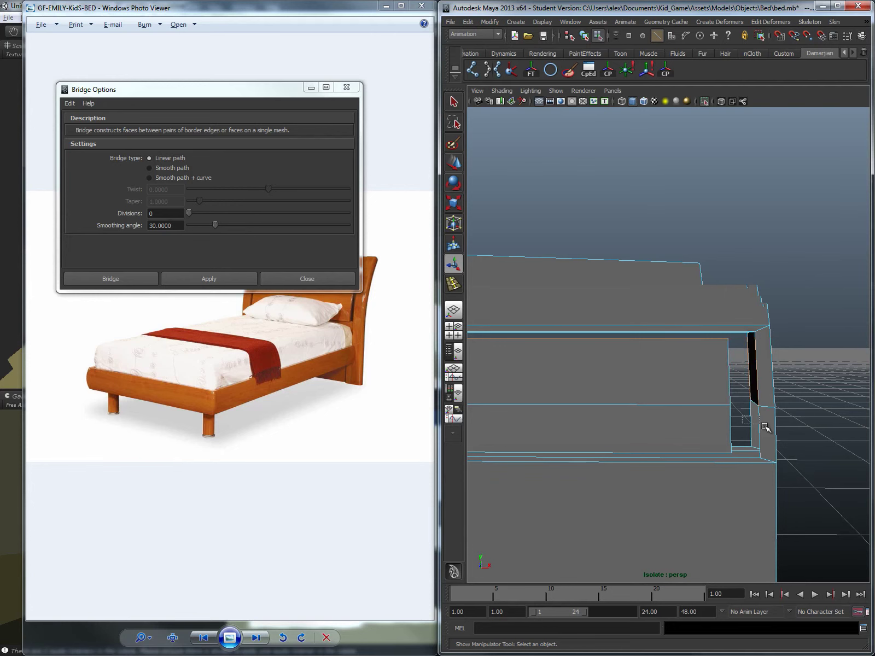
key("g")
left_click_drag(746, 450, 772, 421, "alt")
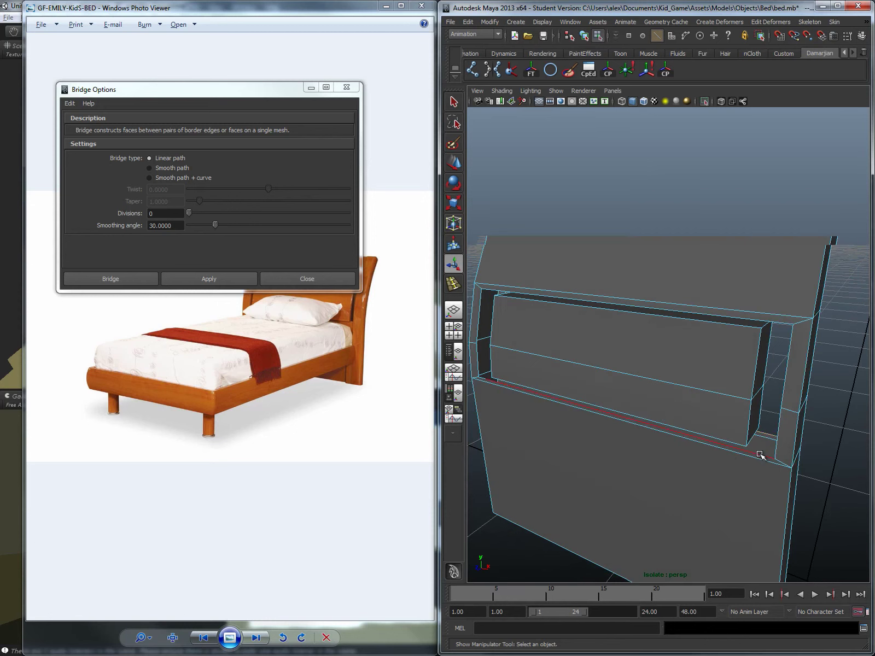
left_click_drag(599, 381, 566, 389, "alt")
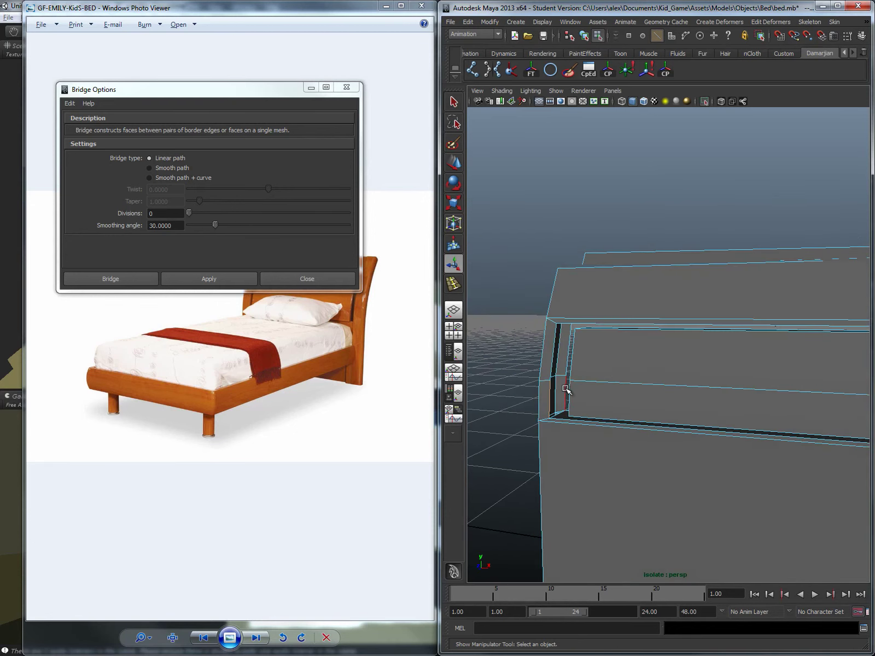
key("g")
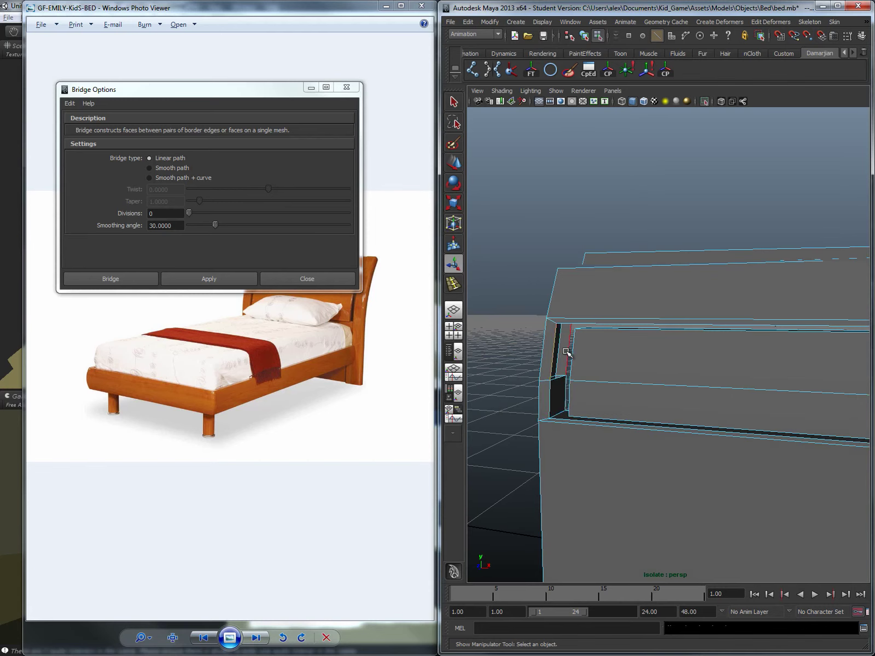
left_click(695, 327, "shift")
key("g")
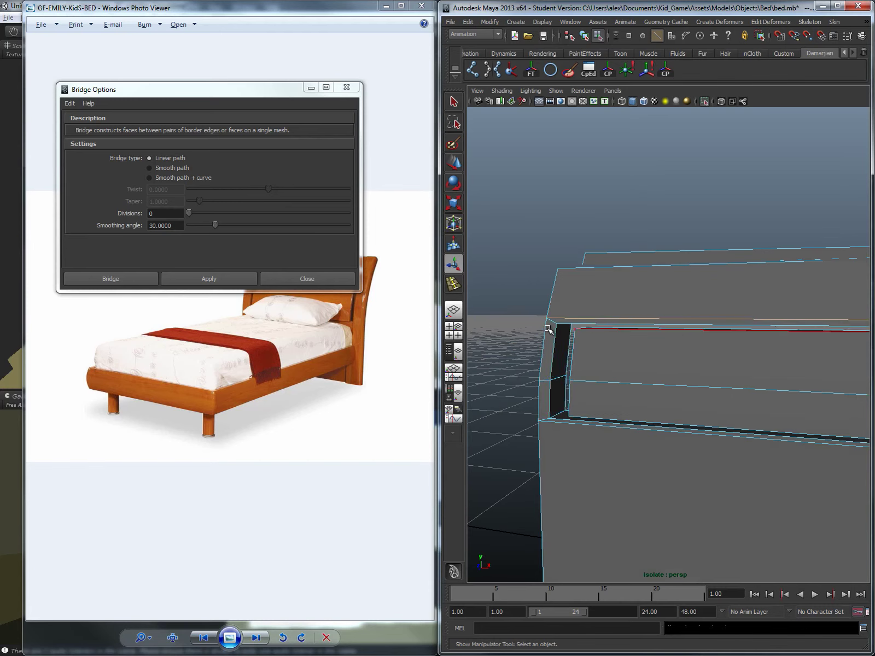
Step: Select the matching front and back edges along the upper side of the headboard opening and bridge them
right_click_drag(699, 321, 575, 319, "alt")
left_click_drag(596, 351, 710, 361, "alt")
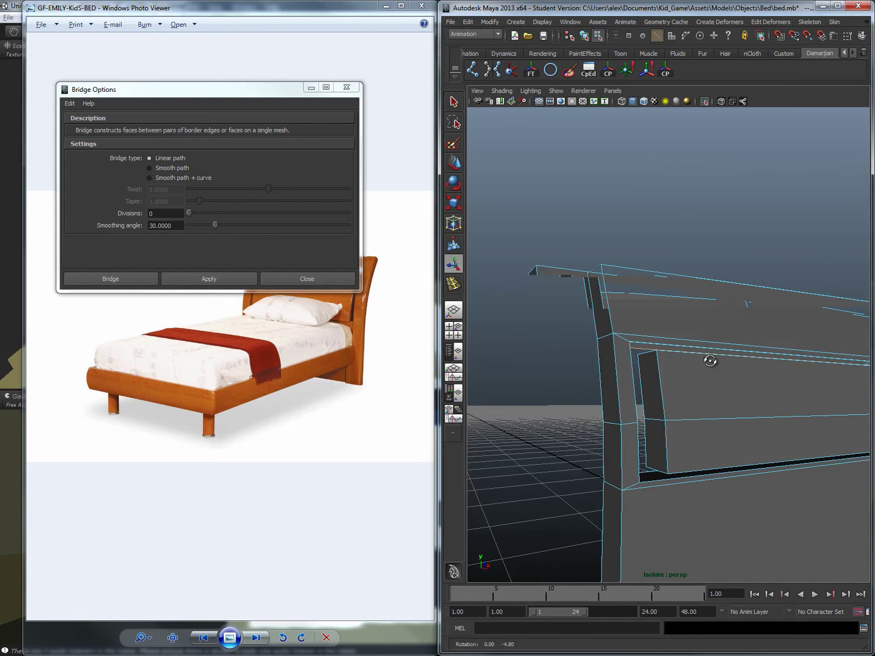
key("g")
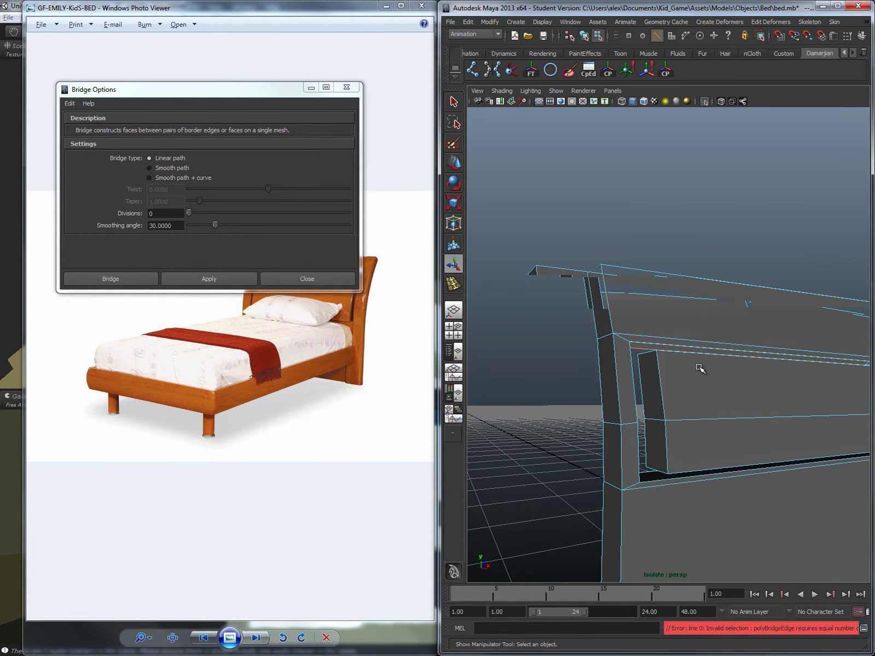
left_click(644, 347, "shift")
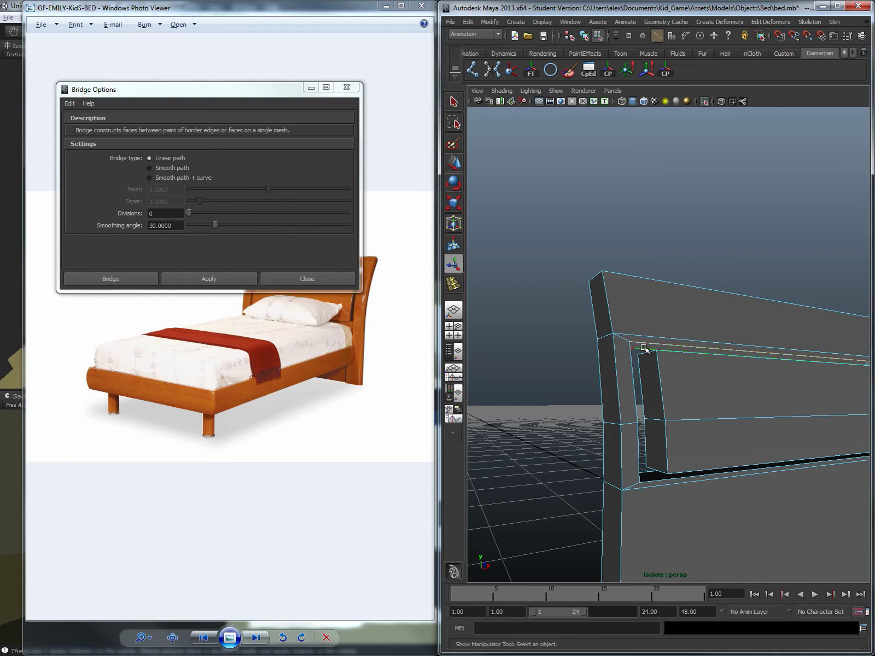
left_click_drag(644, 348, 681, 365, "alt")
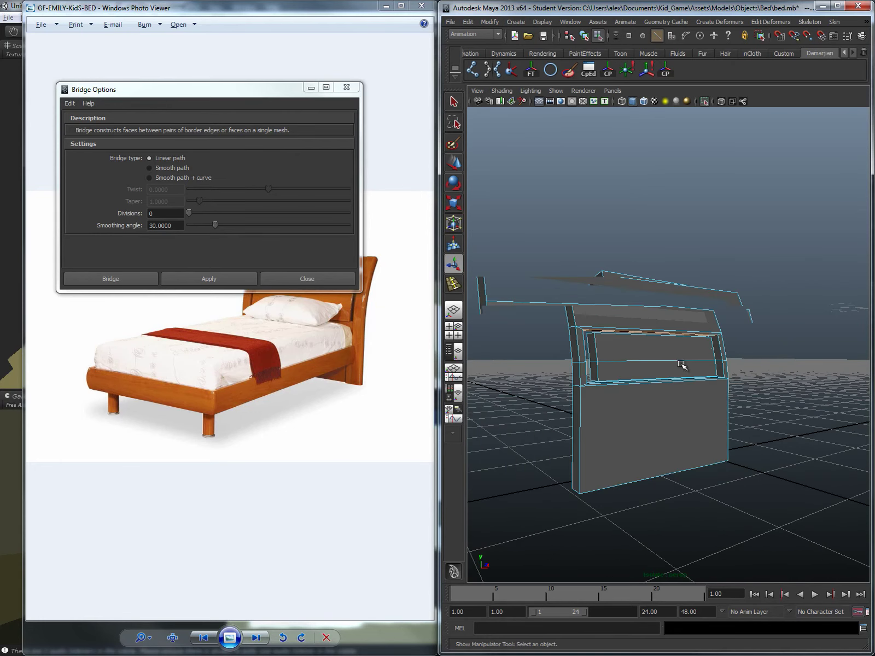
Step: Turn off isolation to show the whole bed, return to object mode and scale the pillow wider across the bed
left_click(705, 102)
mouse_move(674, 295)
left_mouse_down("alt")
mouse_move(632, 324)
mouse_move(749, 305)
mouse_move(682, 308)
left_mouse_up("alt")
scroll(763, 323, "down", 5)
right_click_drag(669, 317, 692, 310)
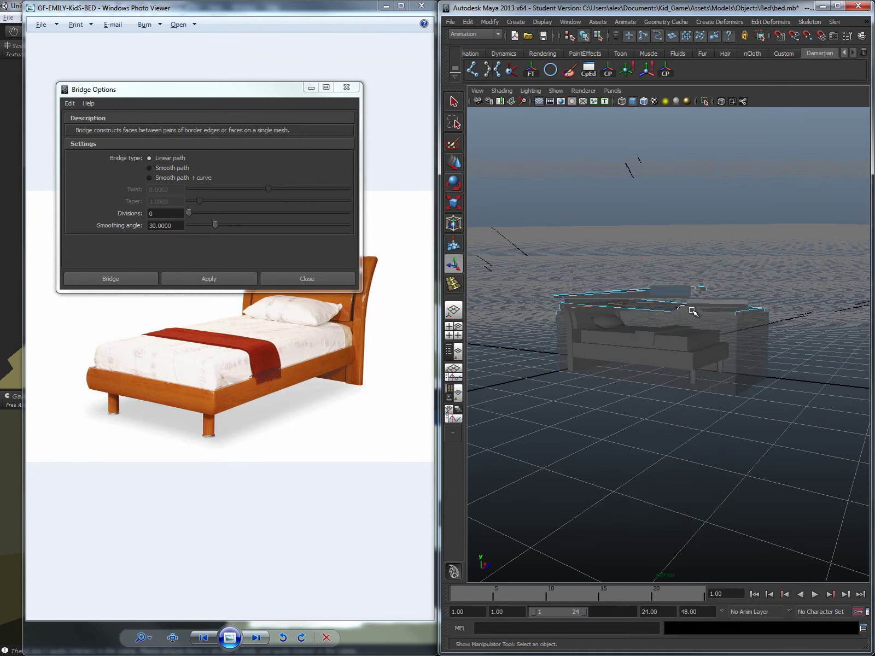
left_click_drag(644, 308, 673, 324, "alt")
middle_click_drag(673, 325, 700, 333, "alt")
left_click_drag(700, 333, 694, 302, "alt")
left_click(616, 302)
key("r")
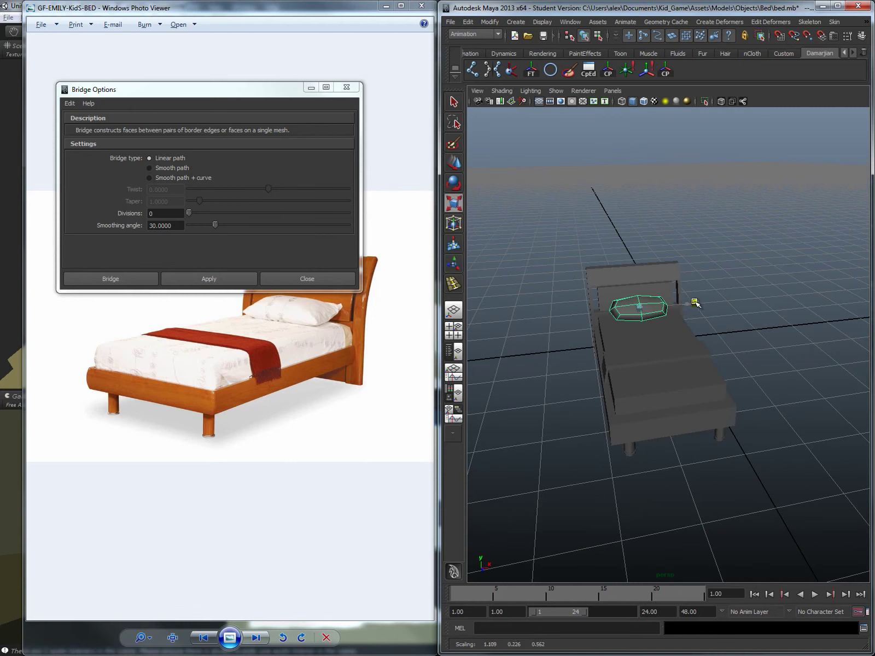
left_click_drag(651, 350, 671, 305, "alt")
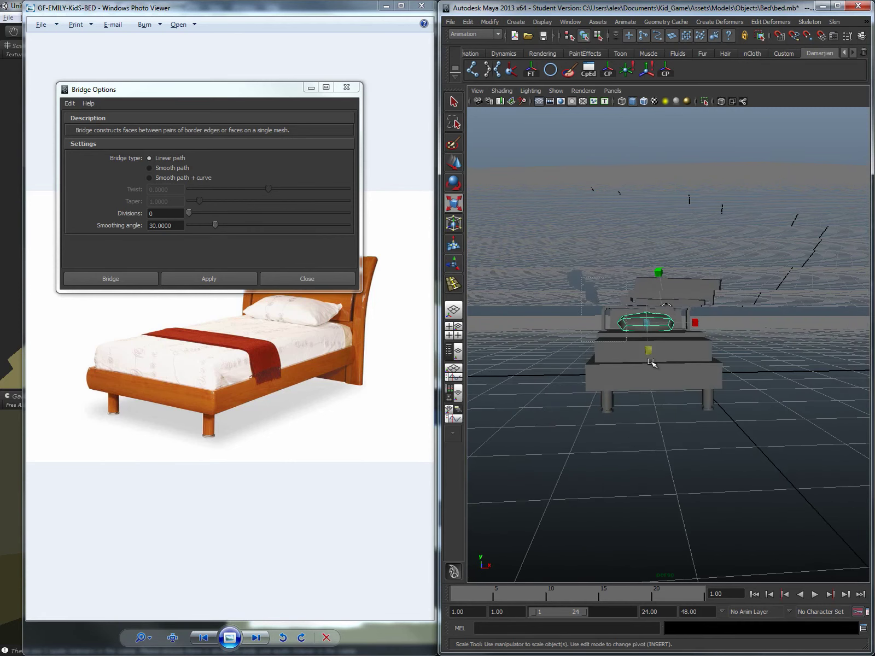
Step: Select all the bed parts and combine them into a single mesh
left_click_drag(581, 277, 741, 431)
left_click_drag(711, 383, 679, 339, "alt")
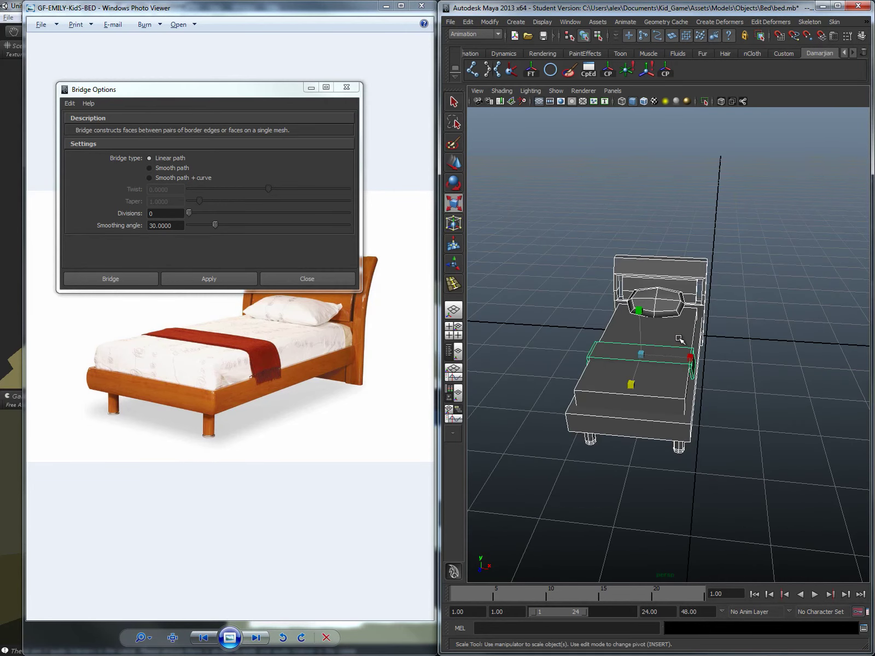
right_click(679, 338, "shift")
right_click_drag(679, 338, 678, 438)
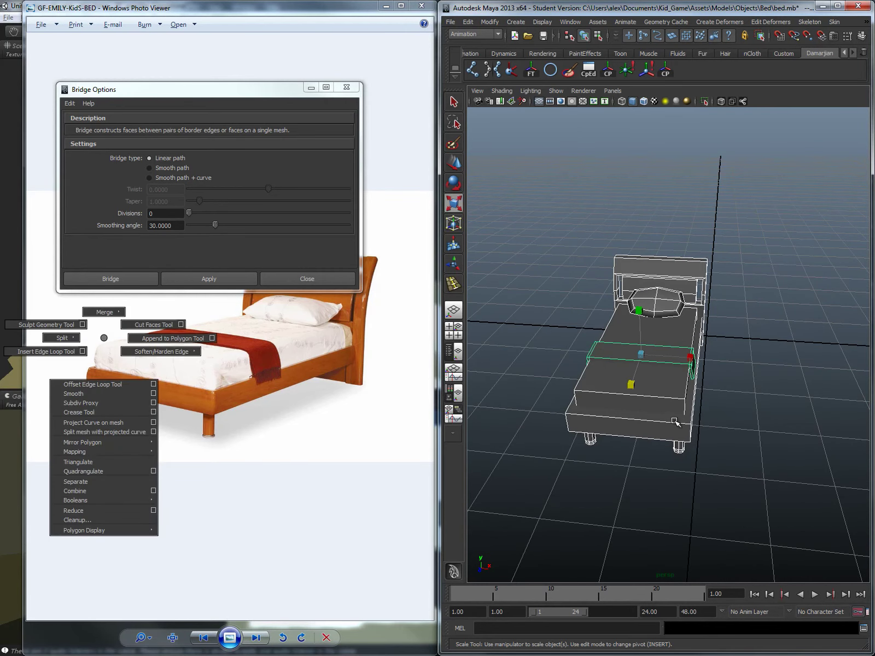
right_click_drag(683, 325, 678, 471, "shift")
left_click_drag(678, 471, 725, 358, "alt")
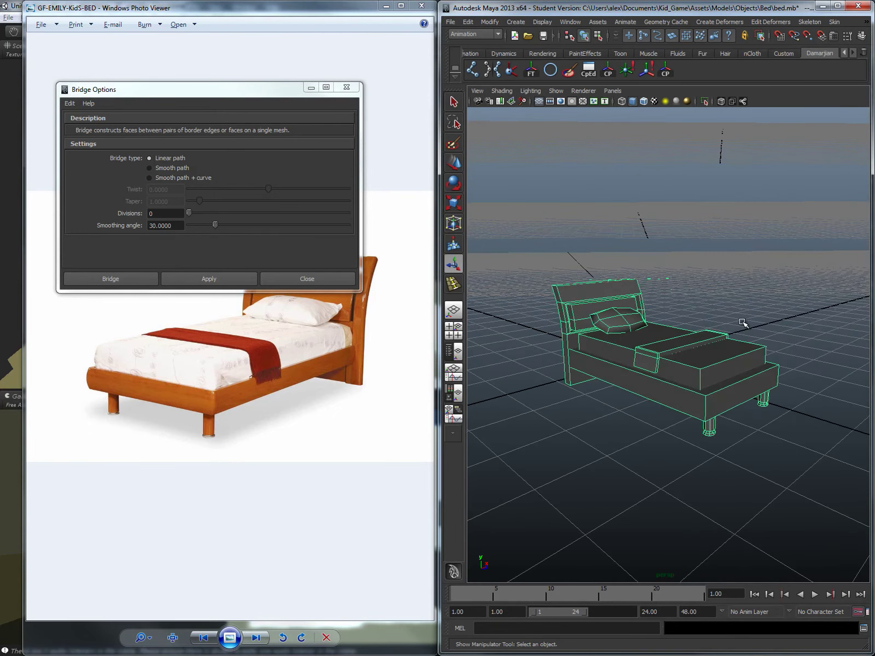
Step: Snap the combined bed's pivot to the lower back corner of the headboard
key("w")
left_click_drag(606, 332, 707, 334, "alt")
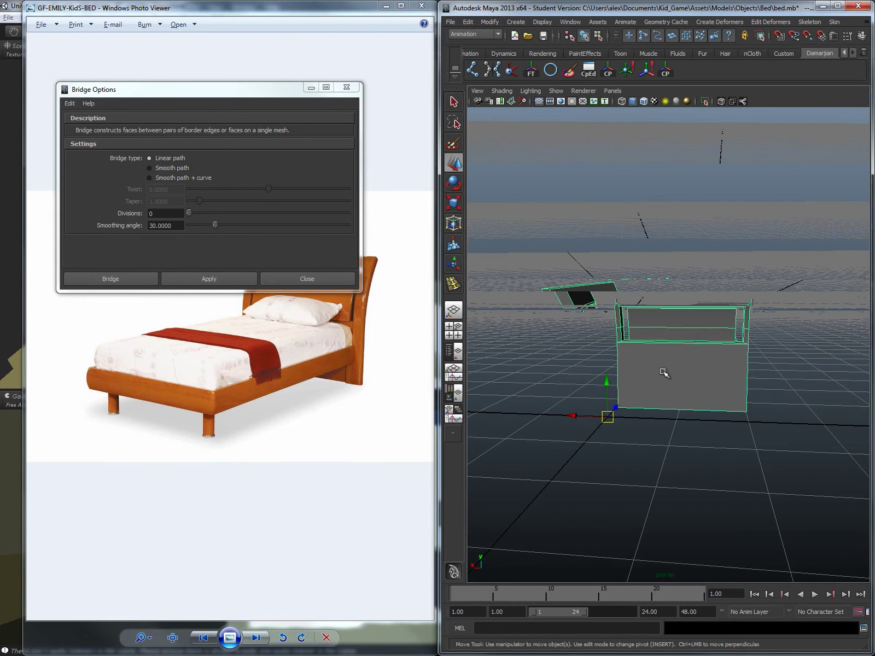
left_click_drag(703, 405, 683, 401, "alt")
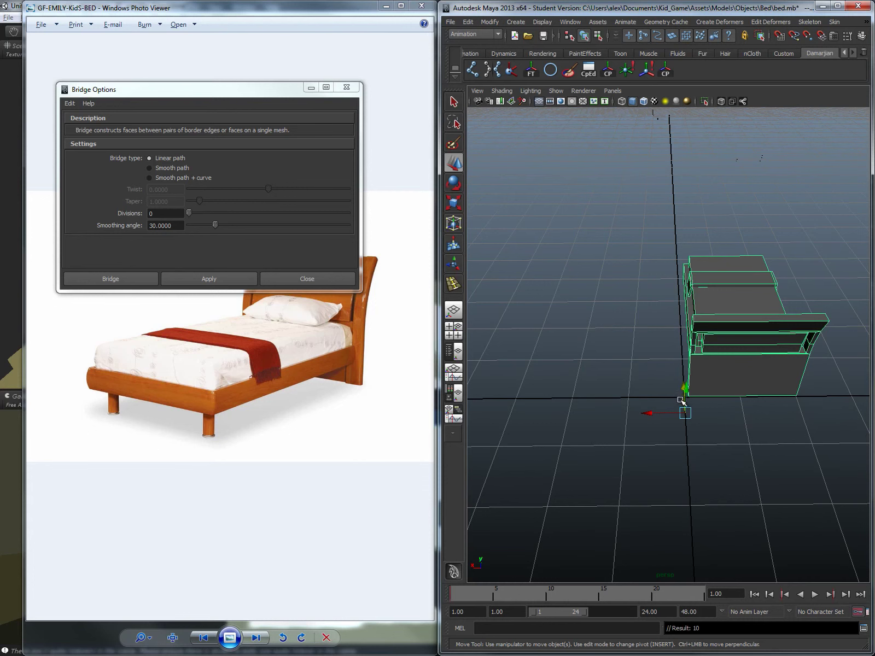
key("Insert")
left_click_drag(686, 414, 688, 396)
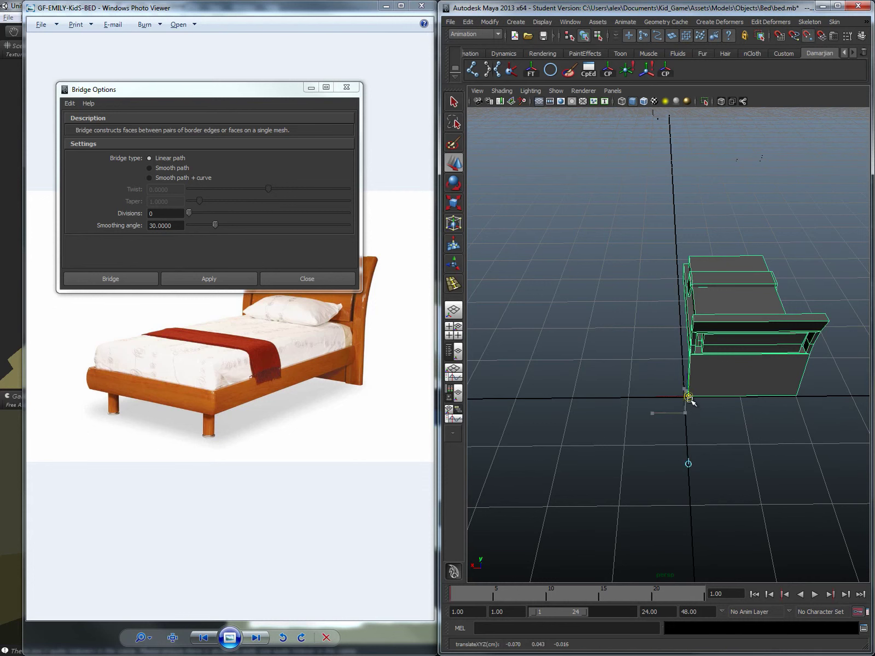
key("Insert")
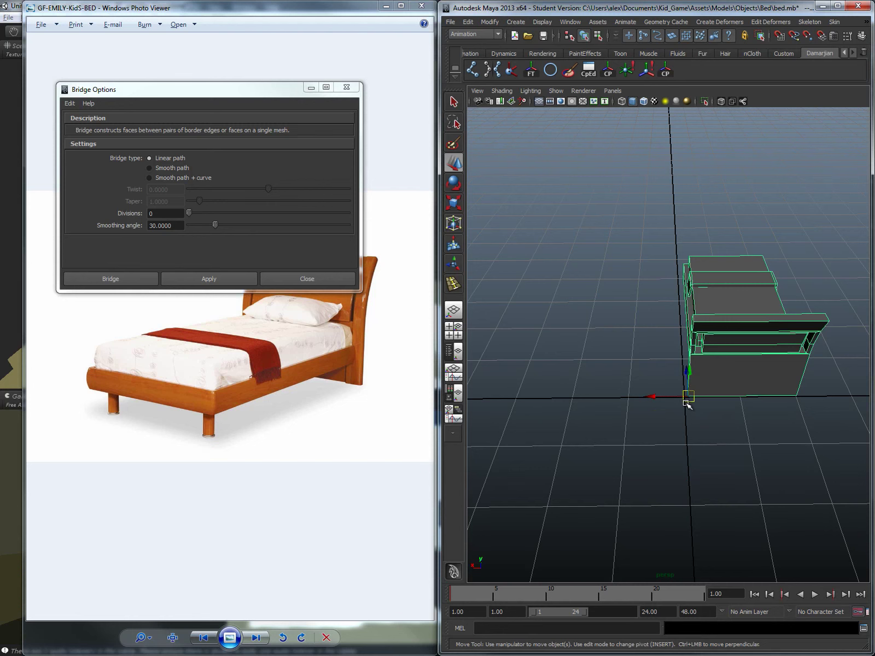
Step: Try to freeze the transformations of the combined bed
left_click_drag(688, 403, 626, 232, "alt")
left_click(488, 22)
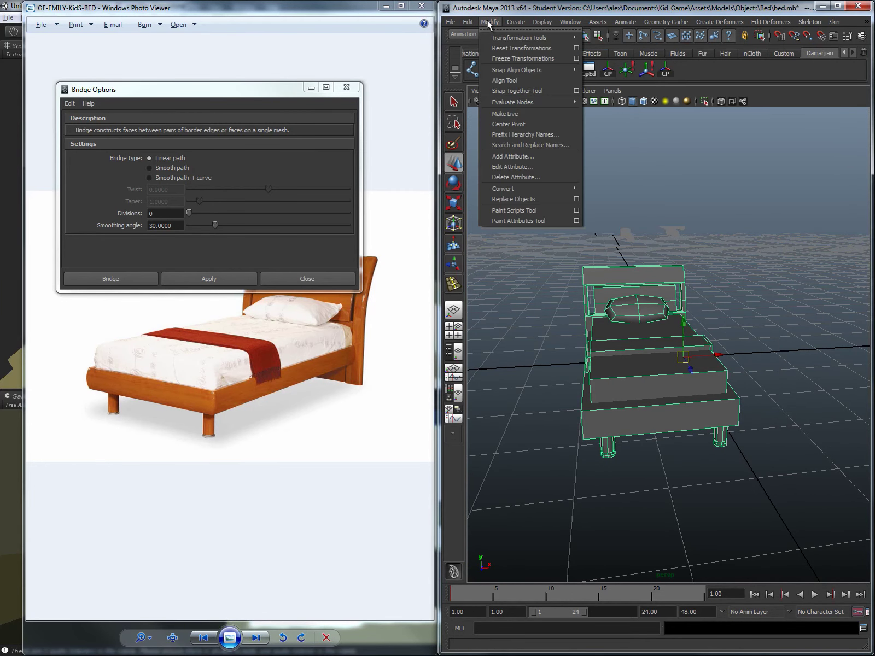
left_click(507, 57)
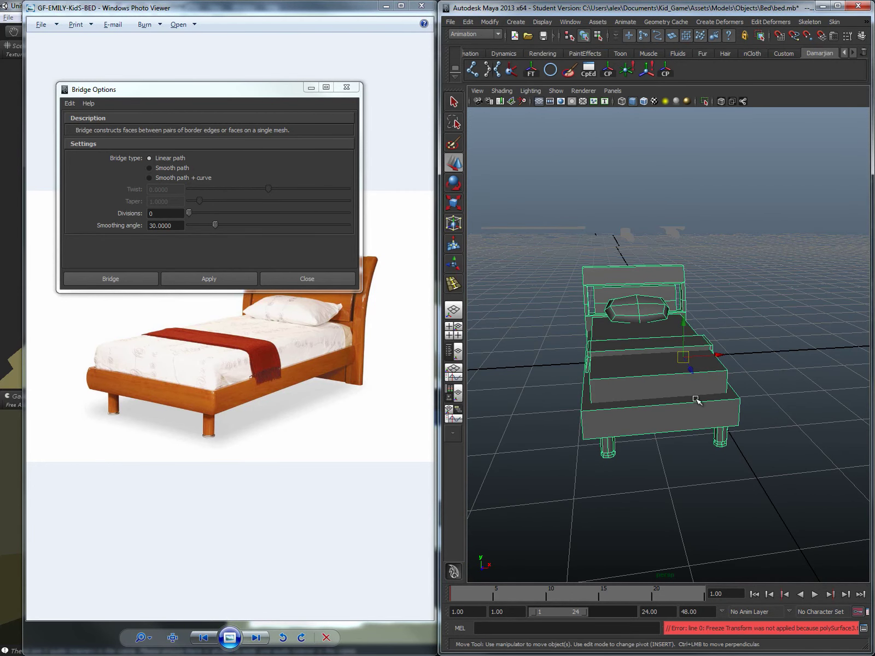
Step: In the front view, select each leg's faces and move both legs down to floor level and outward toward the bed's sides
right_click_drag(626, 342, 633, 396)
mouse_move(647, 381)
left_mouse_down("alt")
mouse_move(639, 381)
mouse_move(635, 407)
mouse_move(635, 396)
left_mouse_up("alt")
key("space")
scroll(660, 353, "up", 3)
scroll(660, 353, "up", 8)
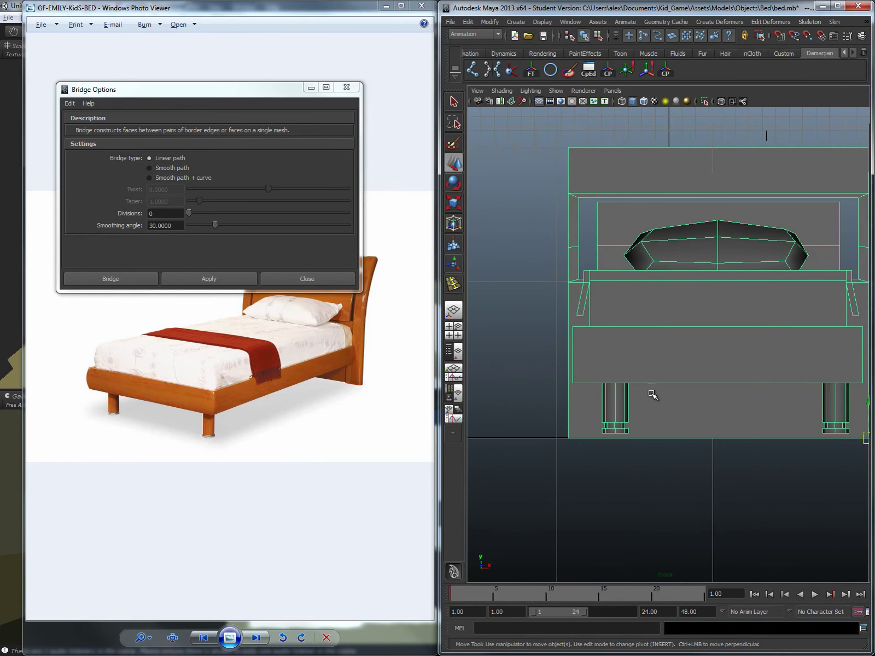
scroll(631, 341, "down", 6)
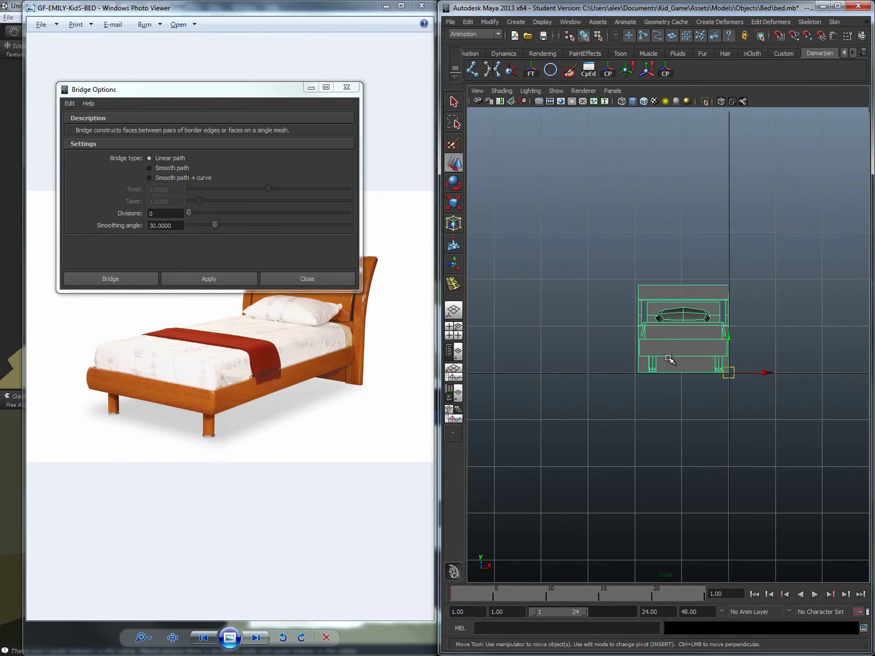
scroll(668, 359, "up", 6)
right_click_drag(833, 359, 674, 382)
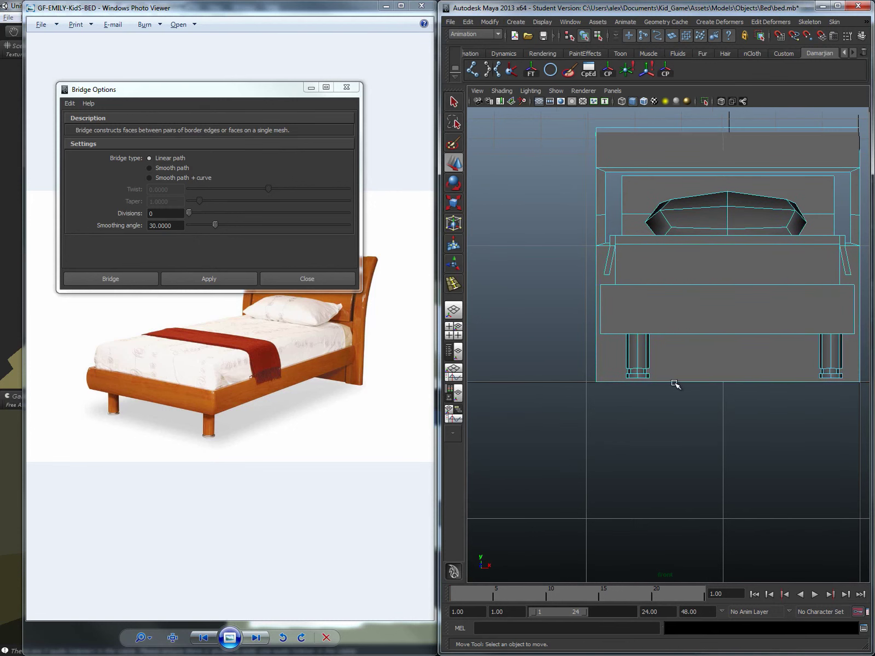
left_click(636, 365)
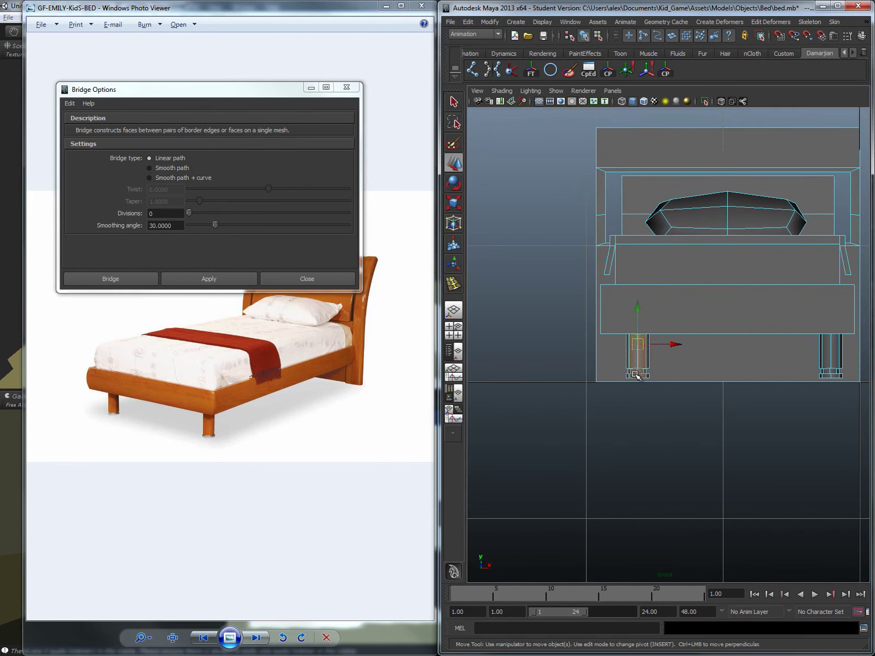
left_click_drag(638, 318, 638, 320)
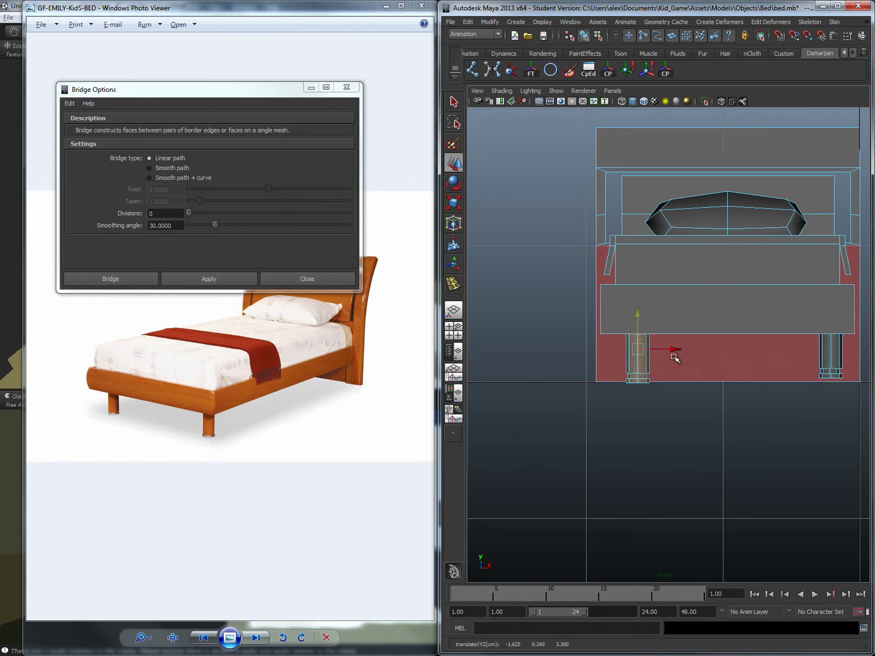
left_click_drag(674, 352, 652, 352)
left_click(835, 358)
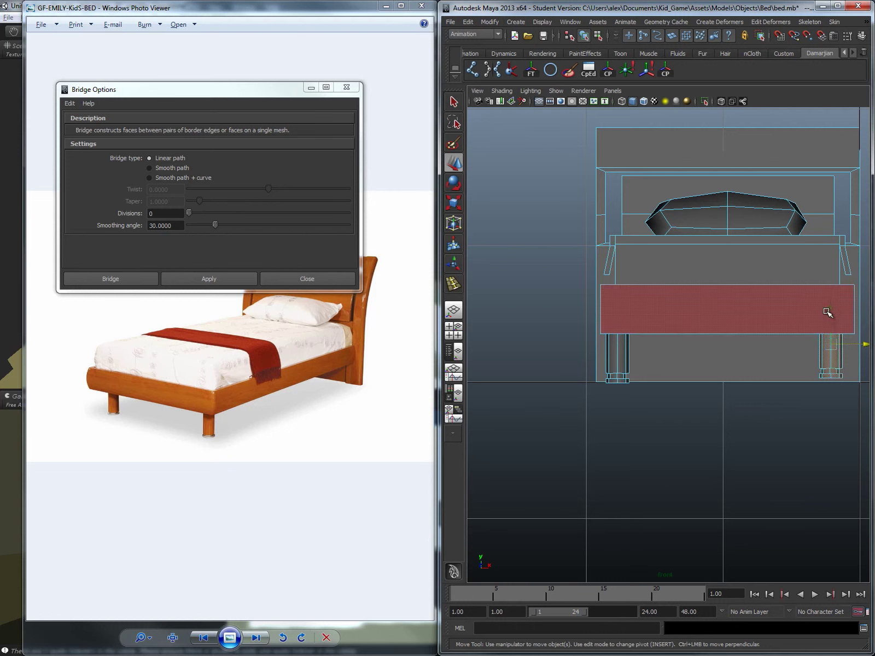
middle_click_drag(858, 344, 802, 348, "alt")
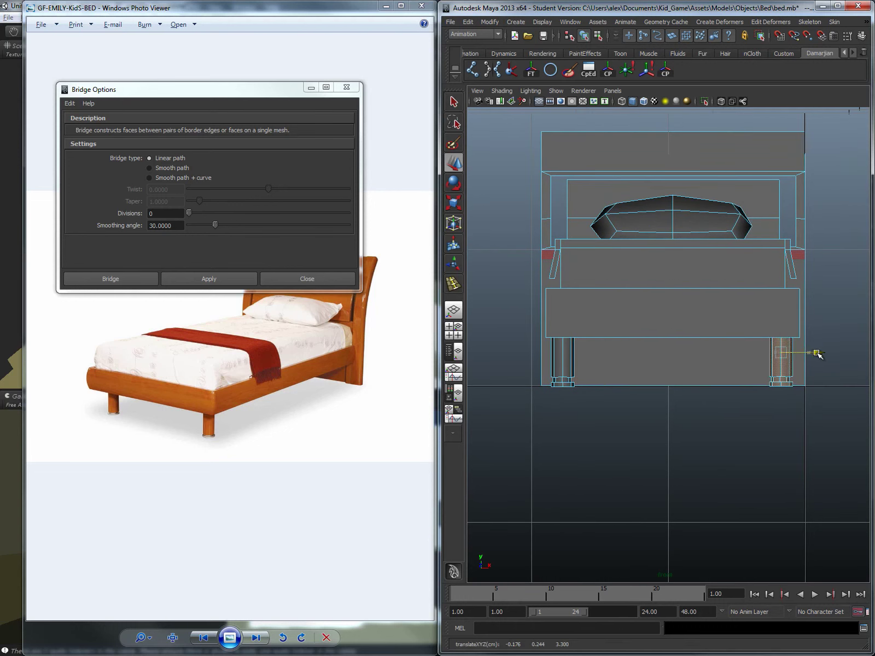
Step: Scale the bed frame's faces to the headboard's width and widen the mattress to fit the frame
left_click(663, 313)
key("r")
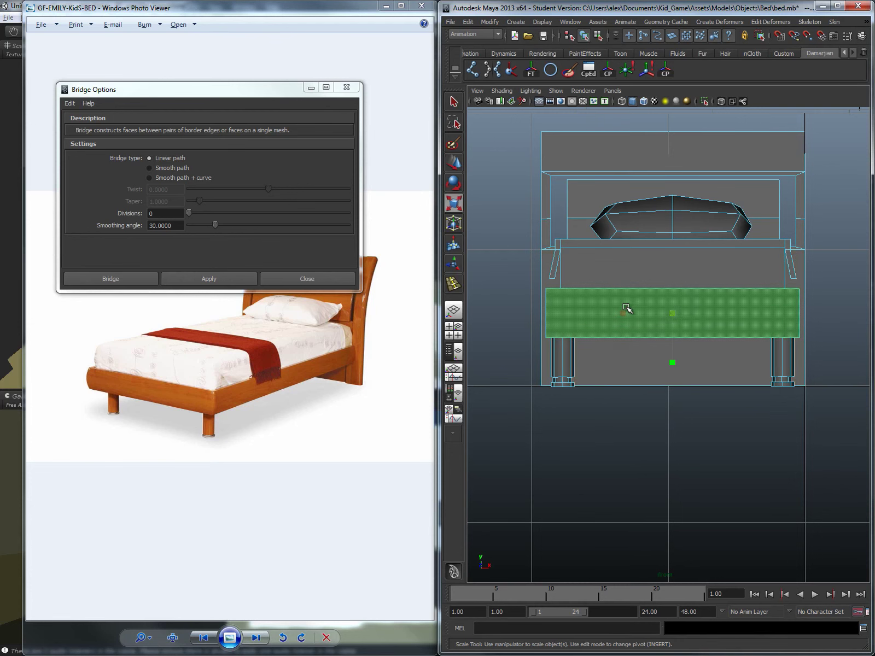
left_click_drag(626, 310, 622, 312)
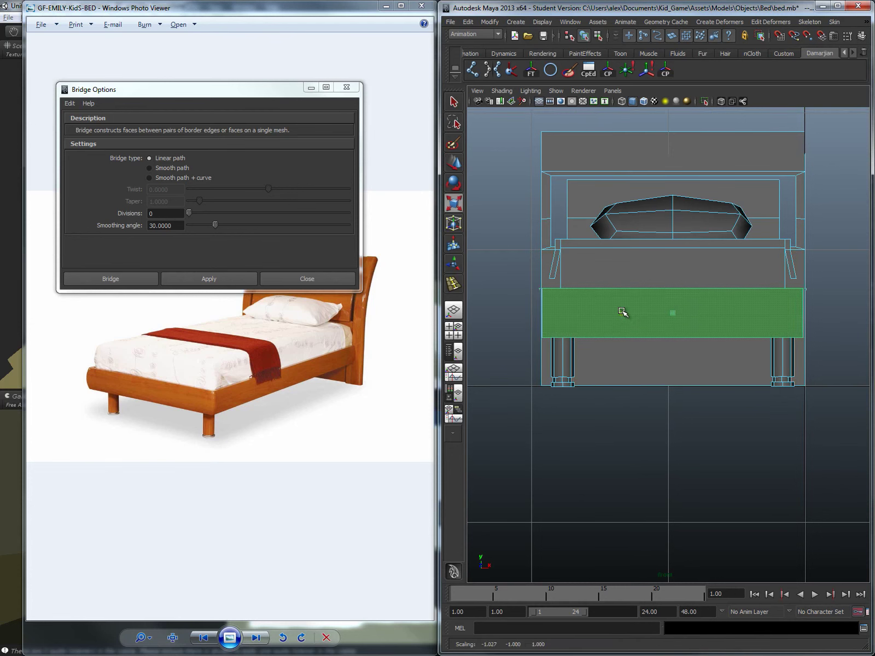
left_click(646, 283)
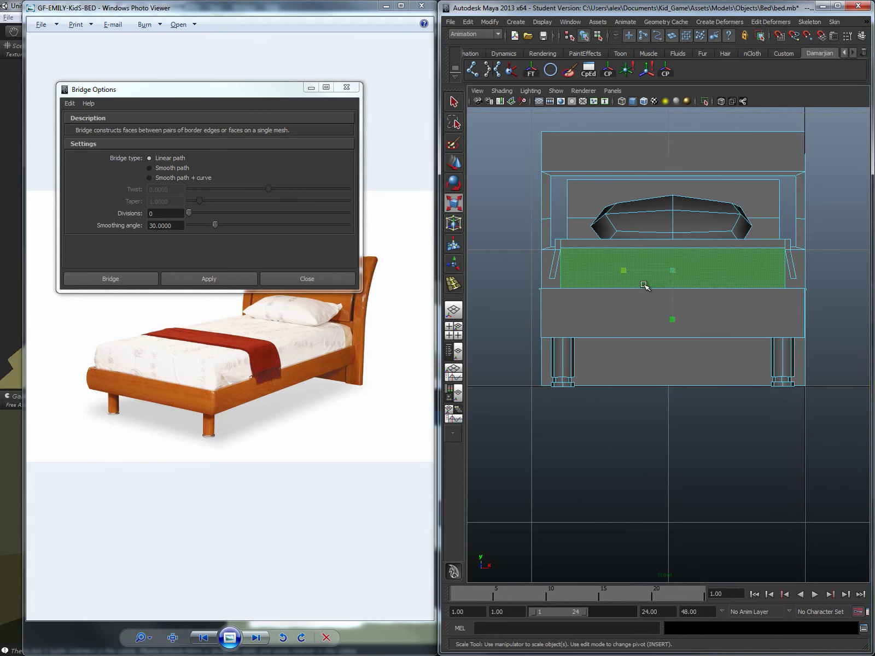
left_click_drag(621, 267, 651, 255)
key("space")
left_click_drag(650, 255, 693, 280, "alt")
Step: Deselect the mesh, save the bed scene as a student version file and switch to Unity
left_click(713, 288)
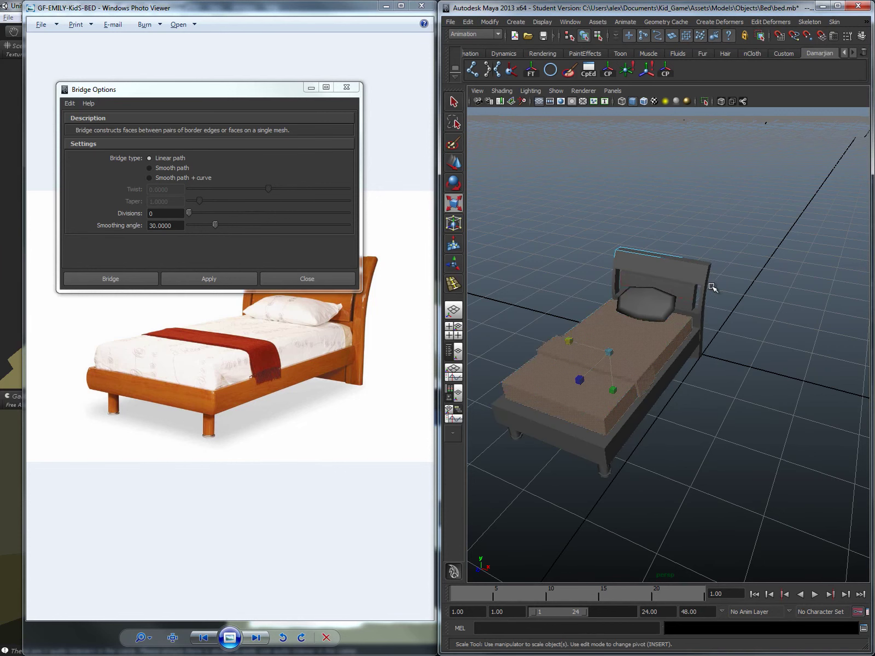
left_click_drag(722, 314, 740, 328, "alt")
key("ctrl+s")
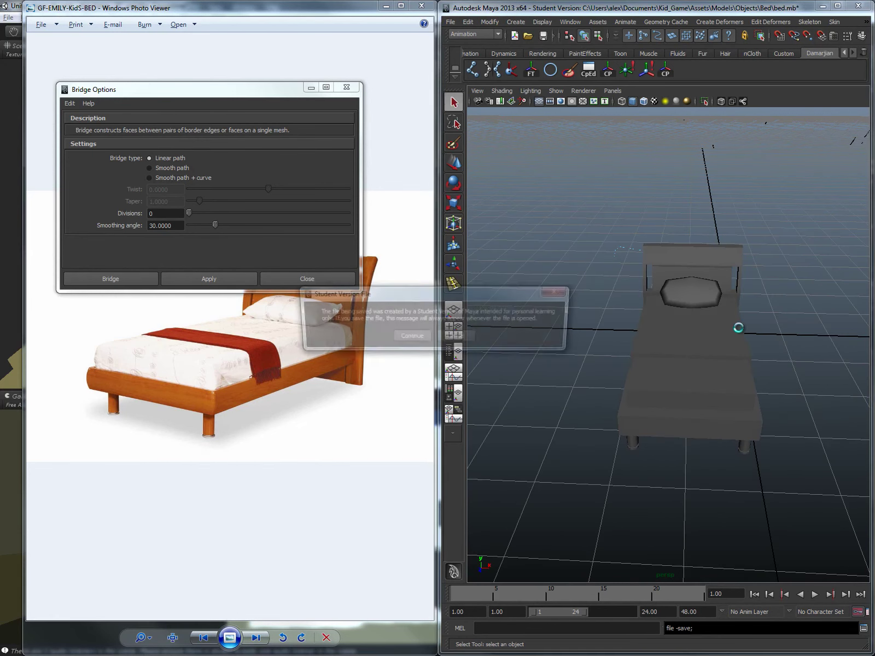
left_click(426, 336)
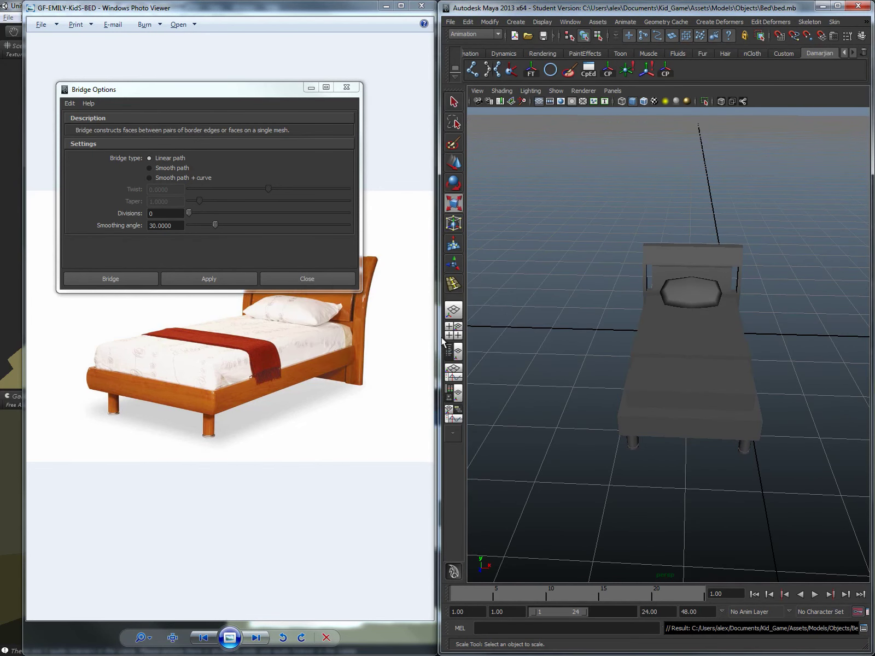
left_click(12, 365)
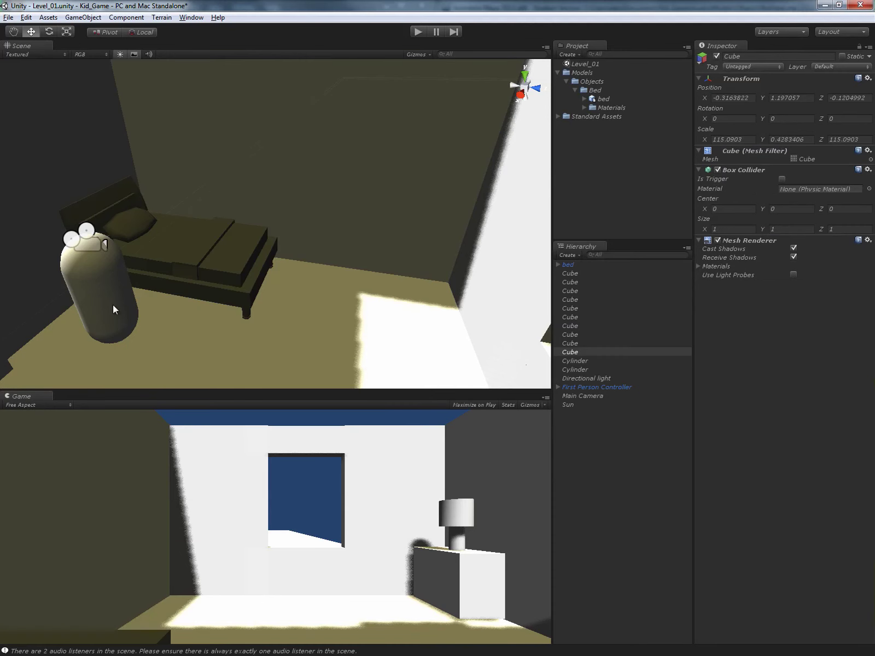
Step: Select the bed in the room, run the level to test it, and stop the test
left_click_drag(272, 232, 259, 208, "alt")
left_click(267, 254)
left_click_drag(268, 254, 272, 290, "alt")
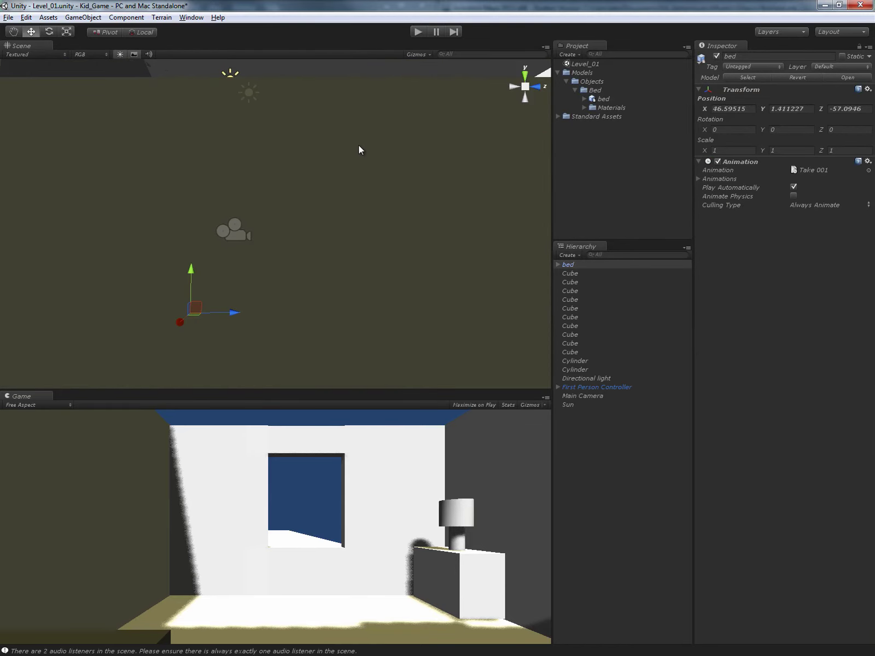
left_click(418, 31)
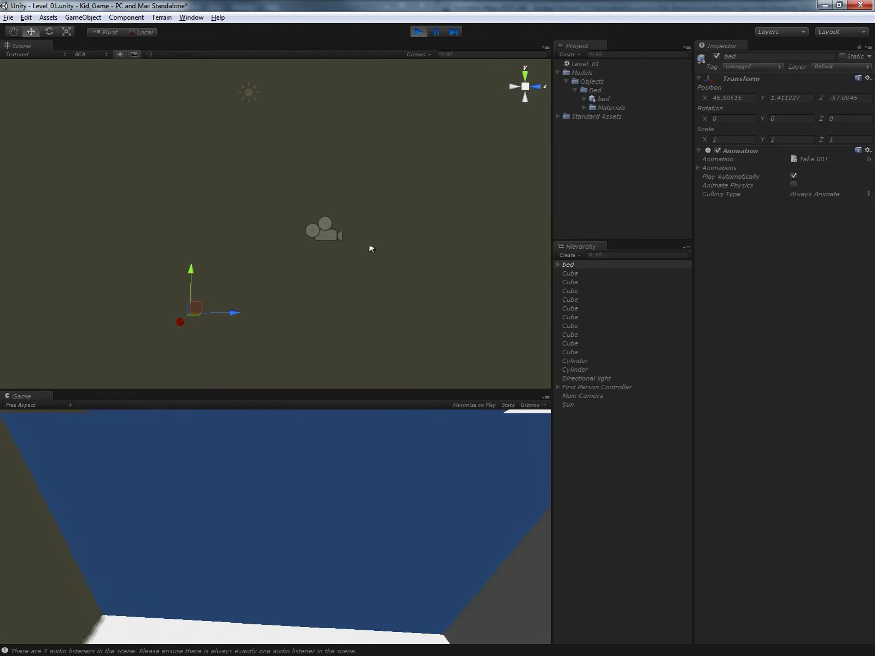
left_click(418, 31)
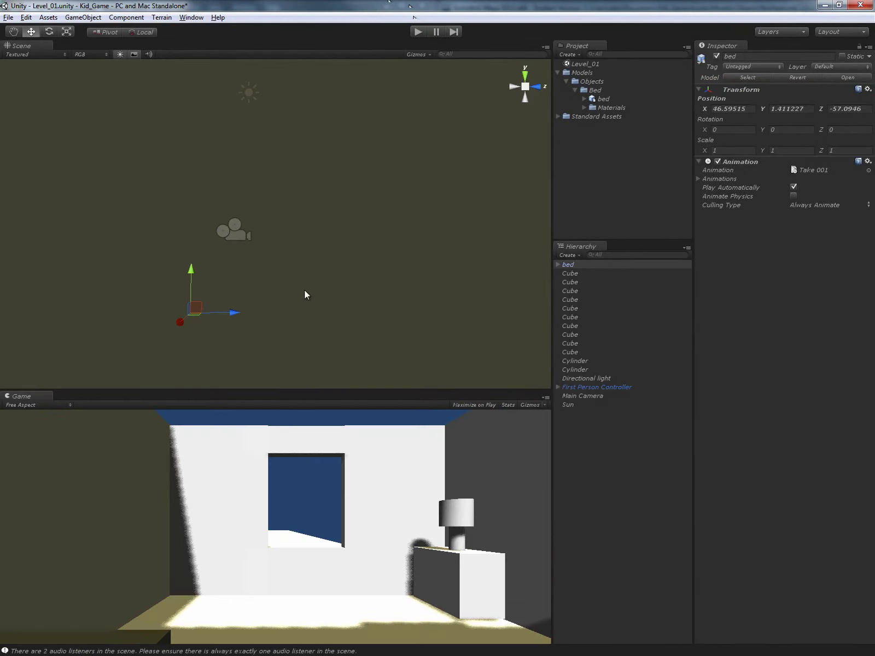
Step: Create a cube and move it over the bed, to about X 47.64, Y 2.18, Z -55.06
key("f")
left_click_drag(266, 306, 147, 106, "alt")
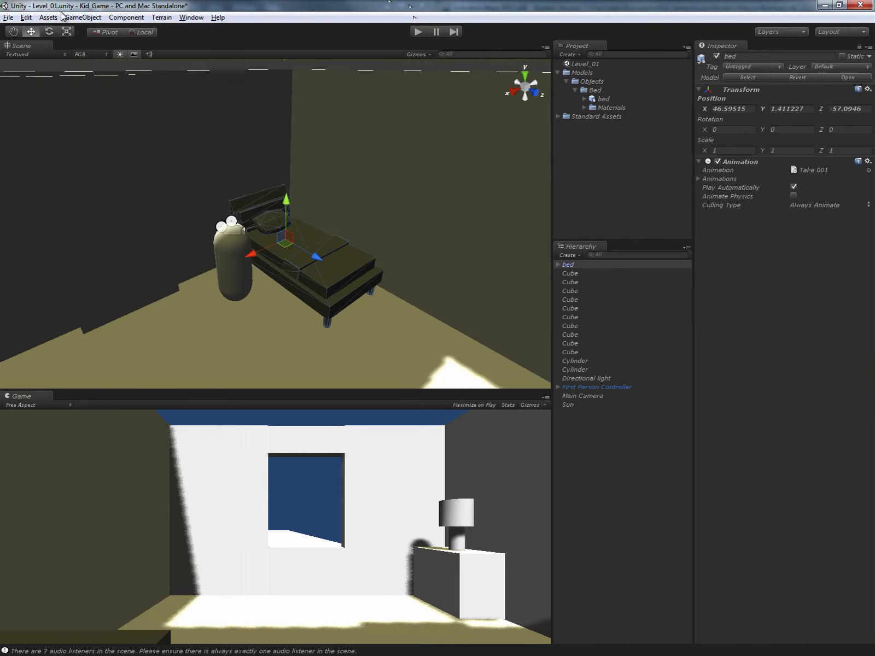
left_click(82, 17)
mouse_move(164, 44)
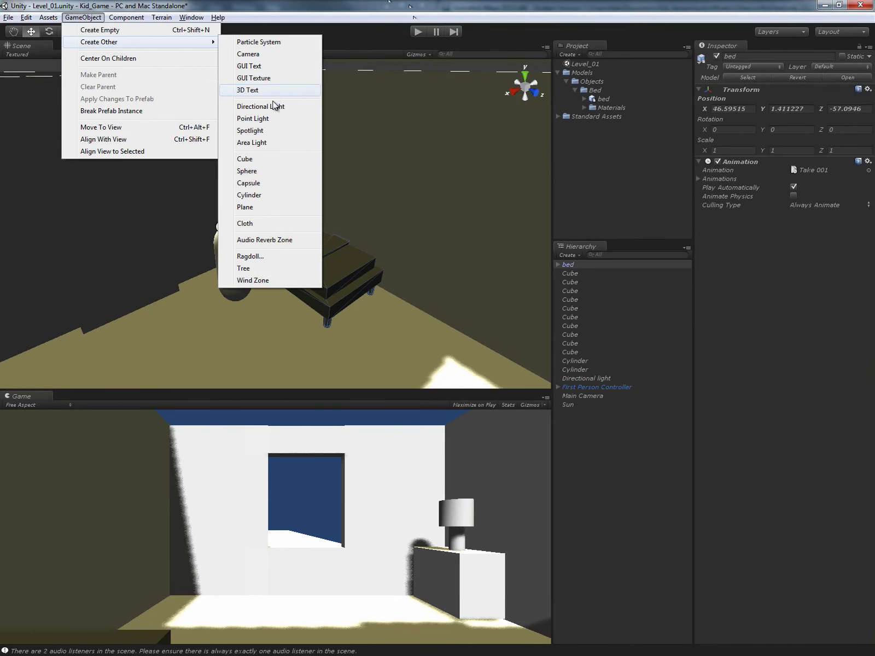
left_click(271, 160)
left_click_drag(301, 242, 296, 269)
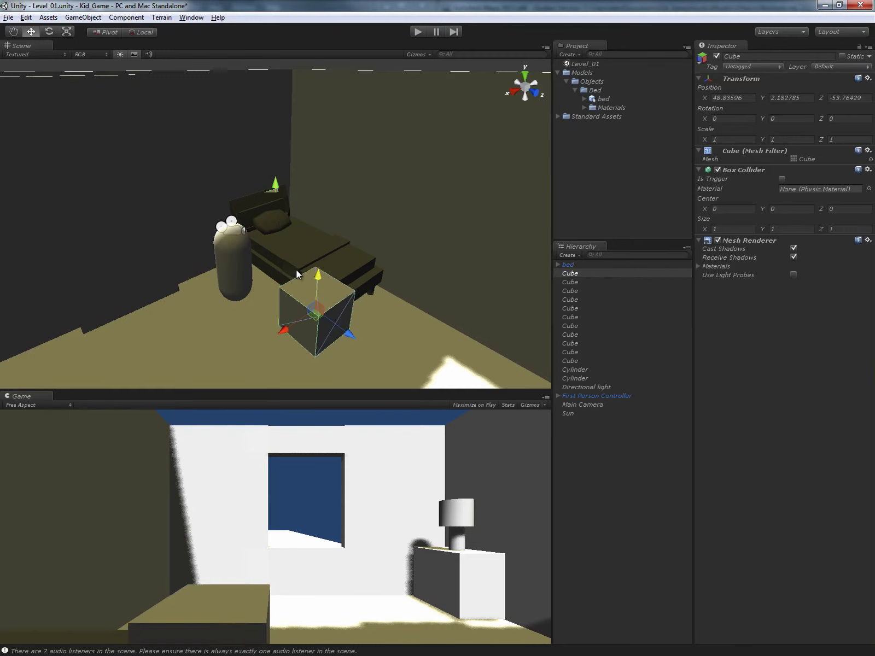
left_click_drag(351, 334, 278, 278)
Step: Scale the cube to cover the bed's body, about 2.08 in X, 1.43 in Y and 3.00 in Z
key("r")
left_click_drag(349, 279, 355, 312)
left_click_drag(277, 277, 245, 294)
left_click_drag(311, 221, 320, 205)
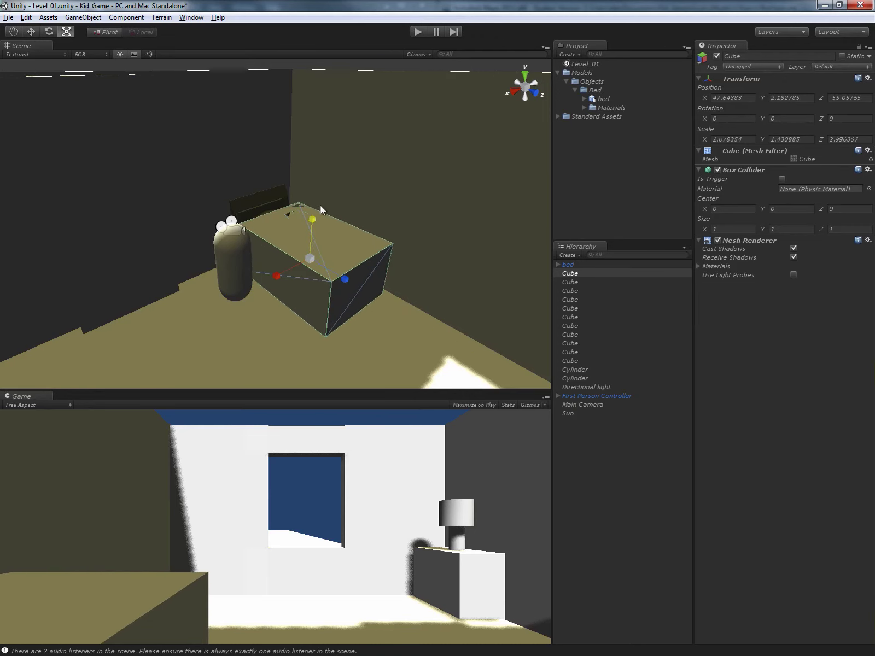